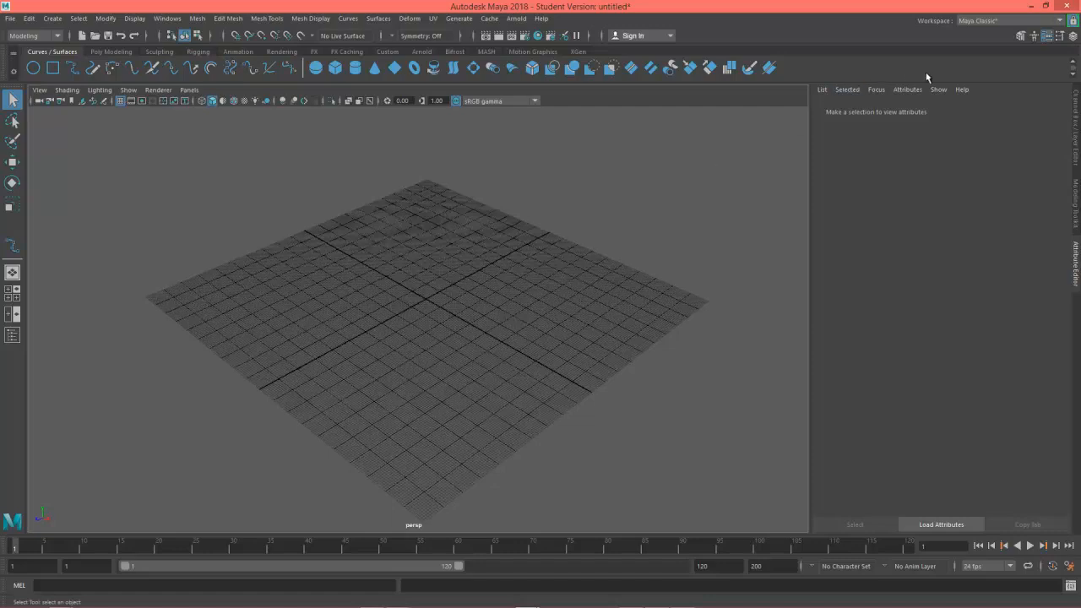
# Create a NURBS circle at the origin and frame it in the perspective view.
pyautogui.keyDown('alt'); pyautogui.moveTo(430, 405); pyautogui.dragTo(430, 400); pyautogui.keyUp('alt')
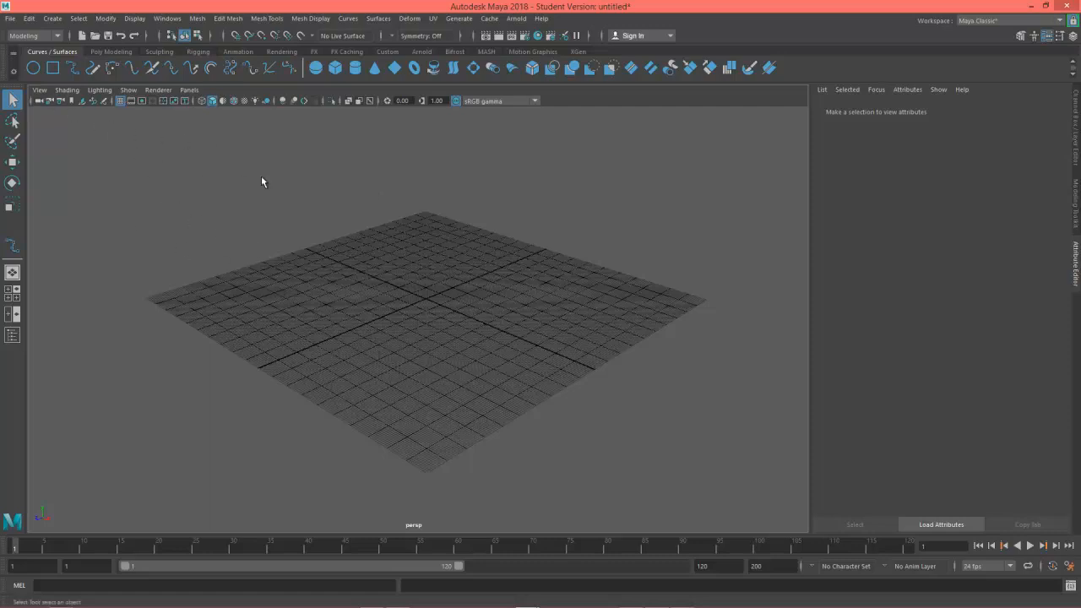
pyautogui.click(34, 70)
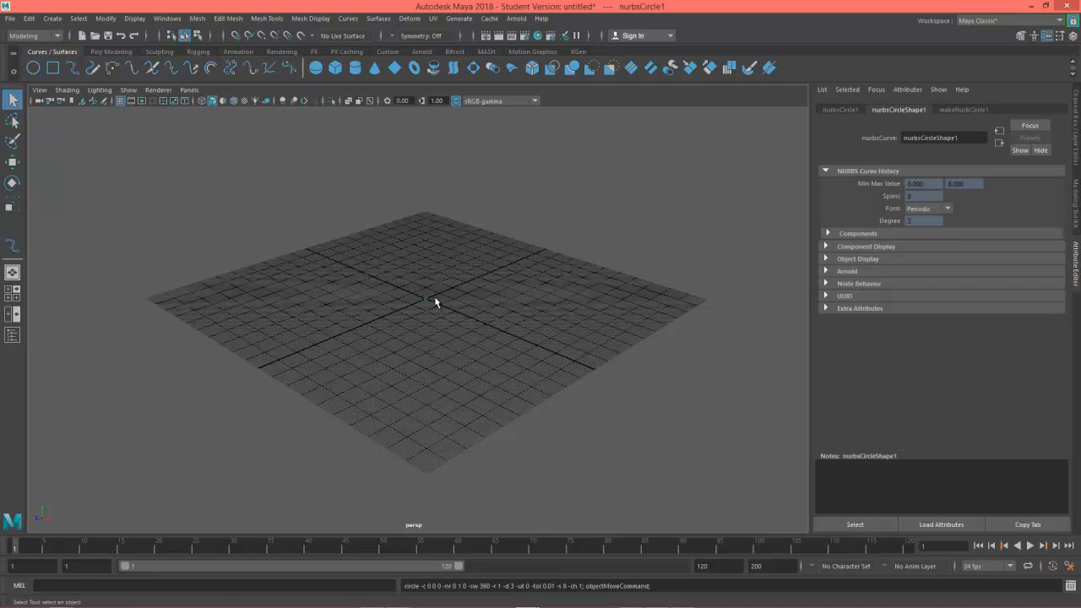
pyautogui.scroll(5, 435, 301)
pyautogui.press('f')
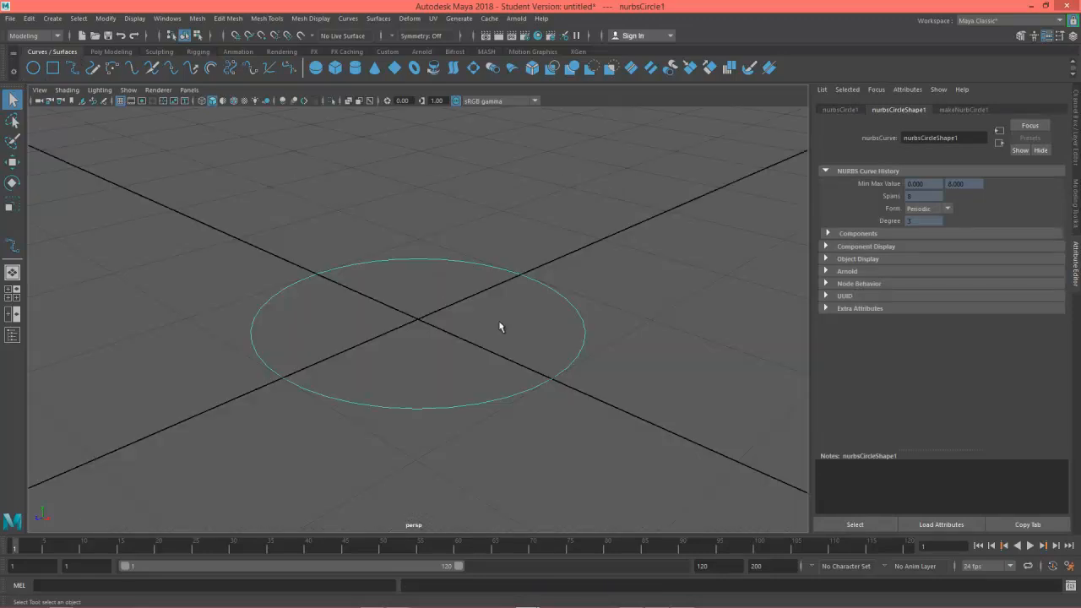
pyautogui.scroll(-4, 501, 326)
pyautogui.keyDown('alt'); pyautogui.moveTo(473, 352); pyautogui.dragTo(464, 372); pyautogui.keyUp('alt')
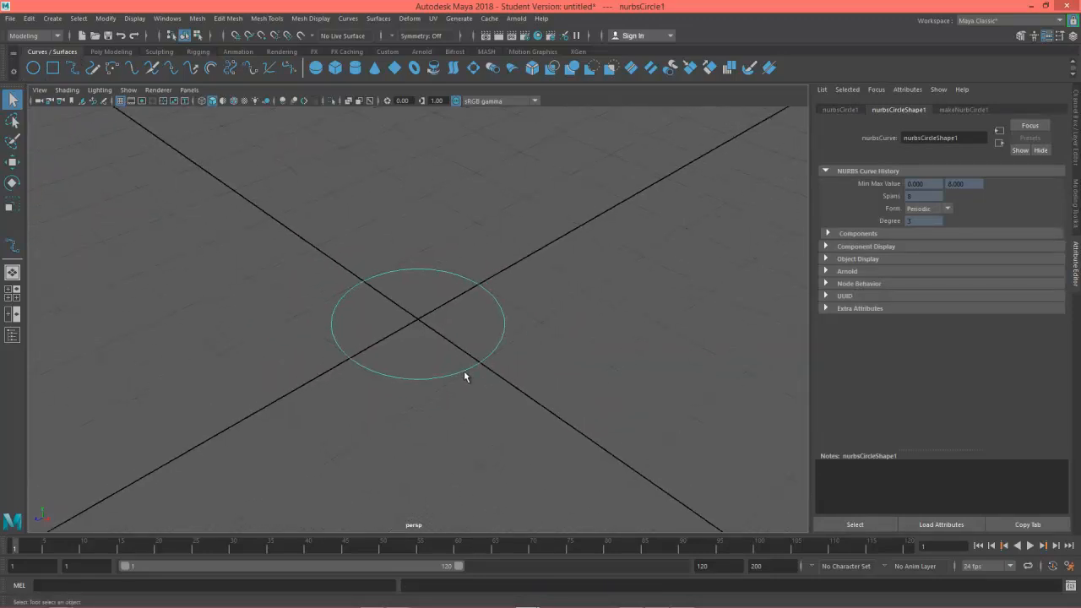
# Scale the NURBS circle up uniformly about the origin.
pyautogui.scroll(-4, 398, 362)
pyautogui.press('r')
pyautogui.moveTo(418, 318); pyautogui.dragTo(686, 186)
pyautogui.keyDown('alt'); pyautogui.moveTo(546, 381); pyautogui.dragTo(325, 395, button='right'); pyautogui.keyUp('alt')
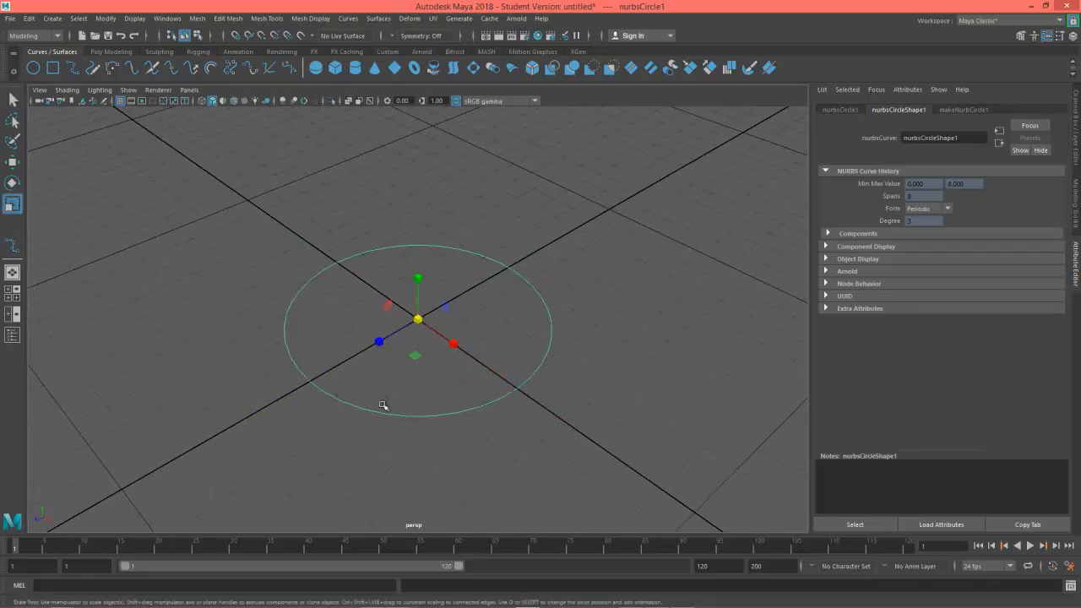
pyautogui.keyDown('alt'); pyautogui.moveTo(434, 430); pyautogui.dragTo(439, 411); pyautogui.keyUp('alt')
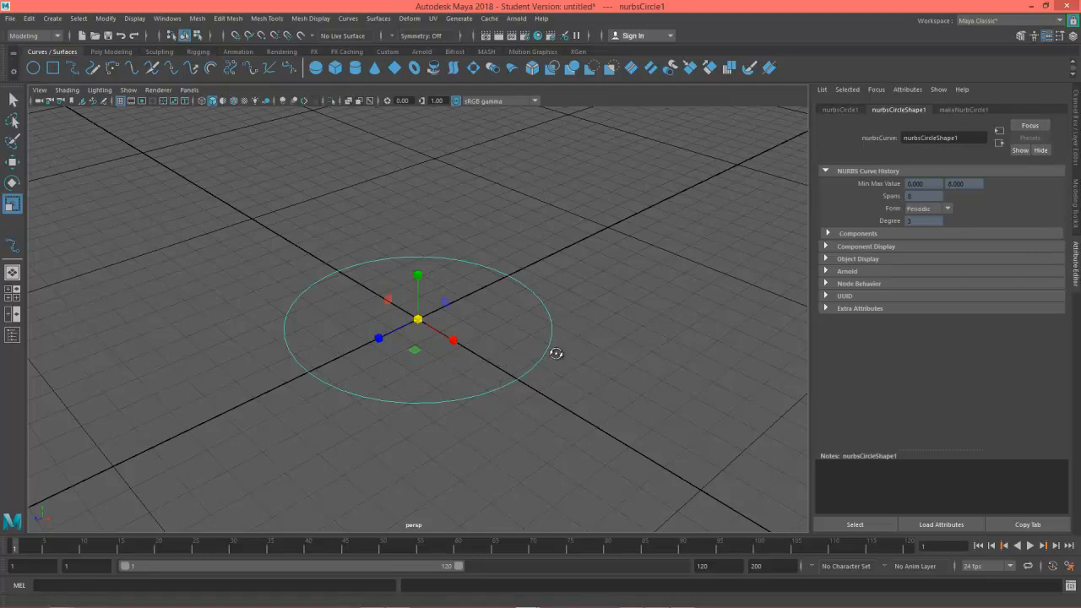
pyautogui.keyDown('alt'); pyautogui.moveTo(552, 352); pyautogui.dragTo(550, 357); pyautogui.keyUp('alt')
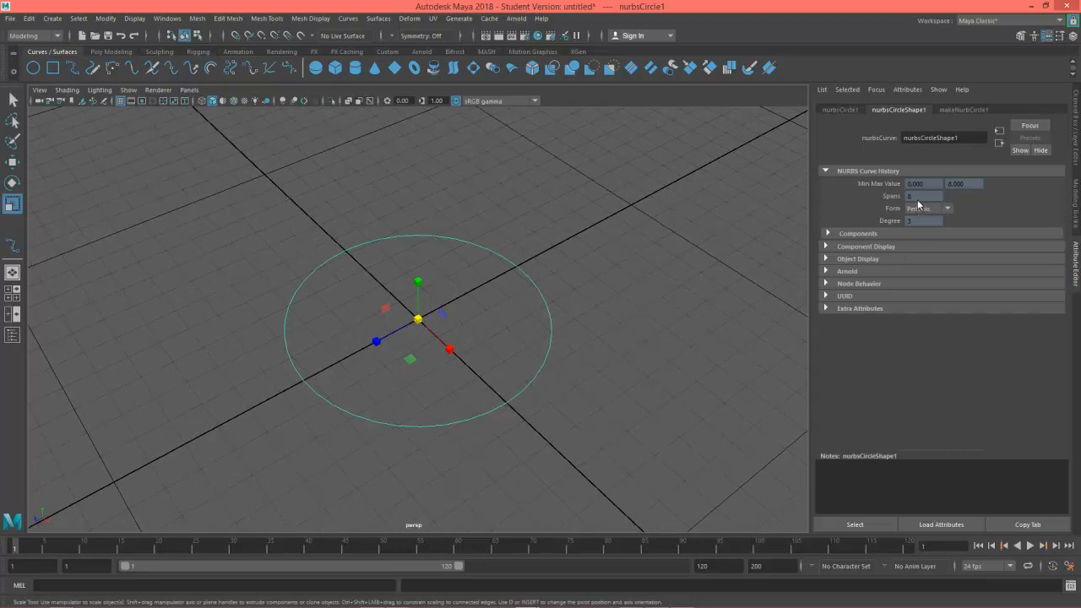
# Display the circle's control vertices, with the perspective grid hidden, and select all of them.
pyautogui.rightClick(474, 245)
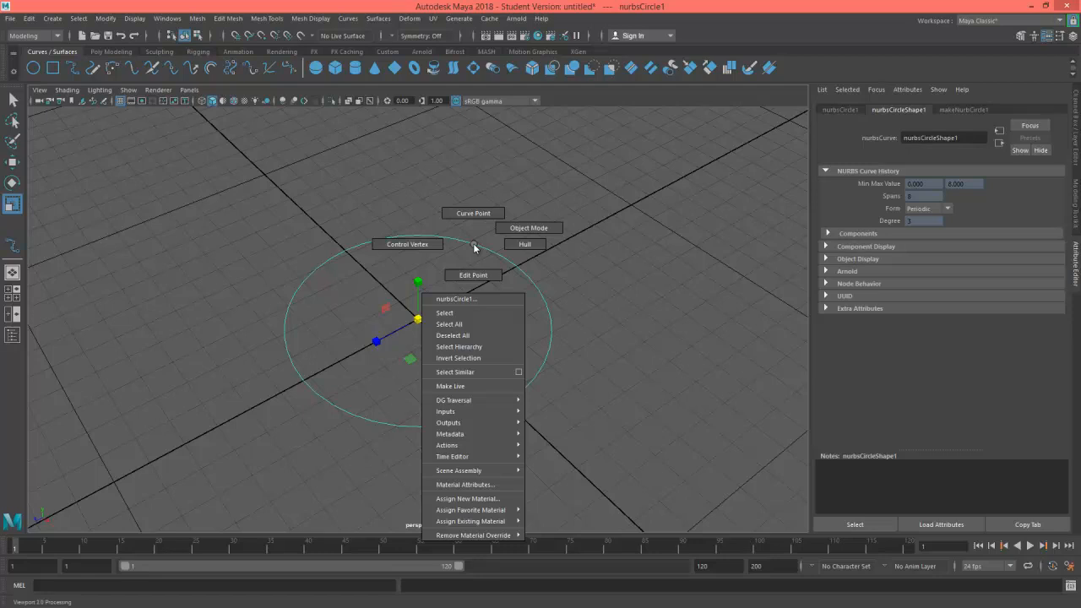
pyautogui.click(408, 245)
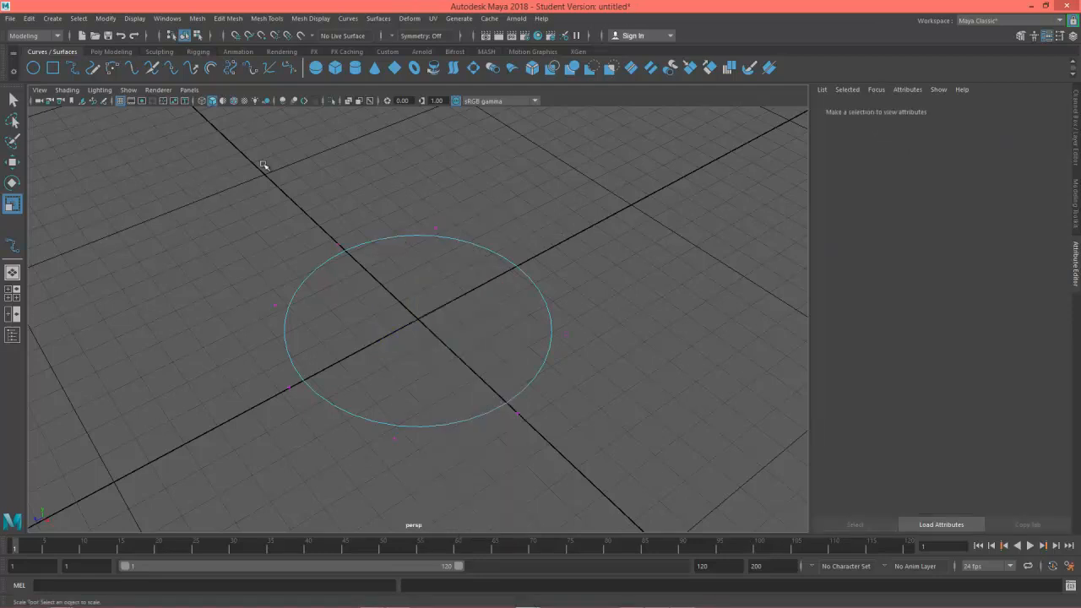
pyautogui.click(120, 102)
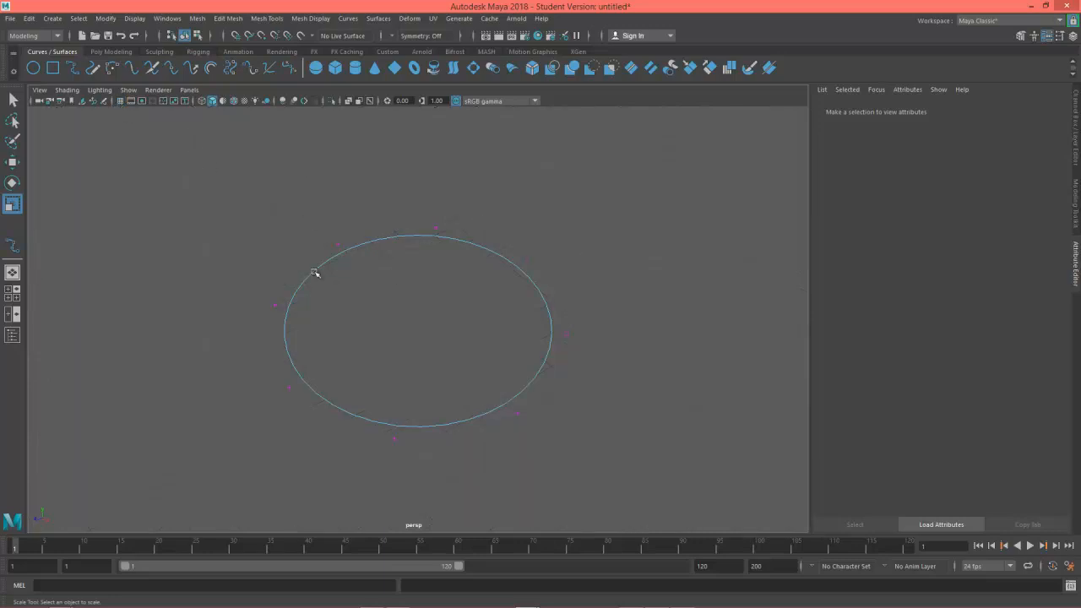
pyautogui.moveTo(142, 194); pyautogui.dragTo(234, 193)
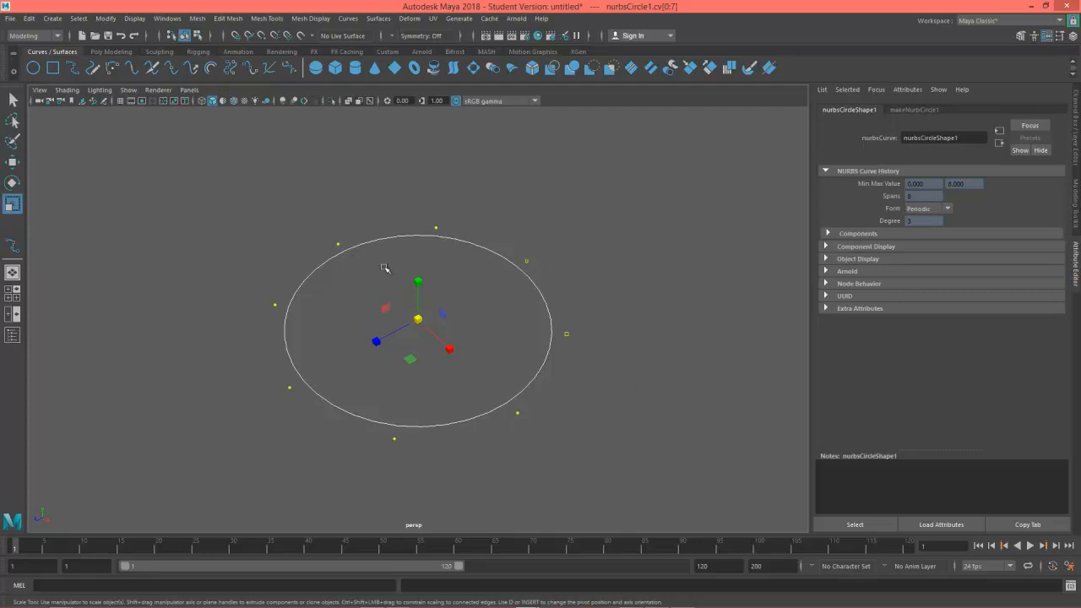
# Move the circle's upper-left control vertex inward to the centre to dent the curve, and back out to its original place.
pyautogui.moveTo(310, 201); pyautogui.dragTo(369, 274)
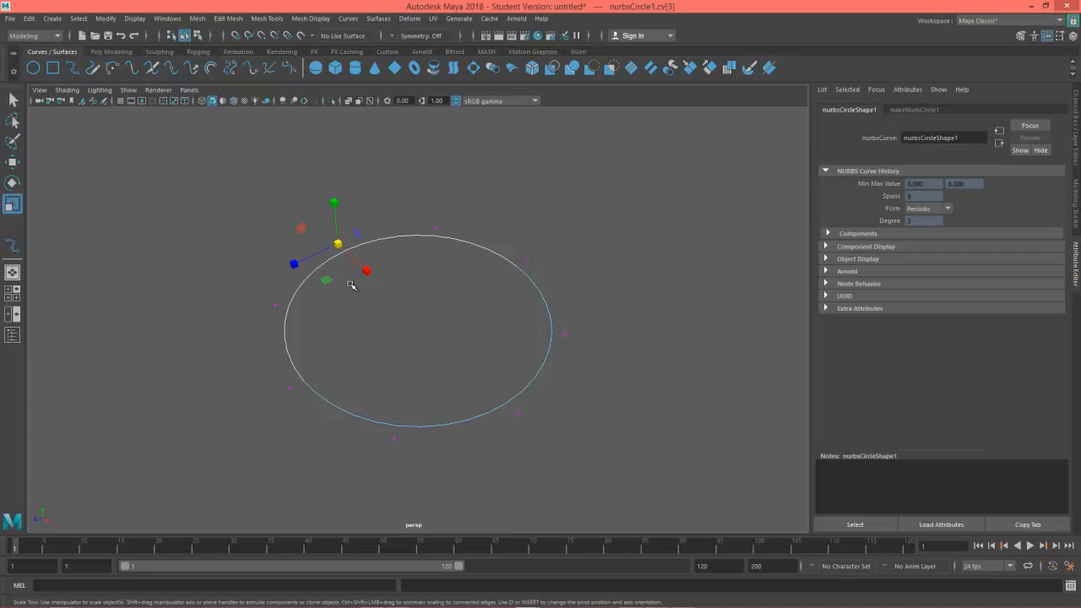
pyautogui.press('w')
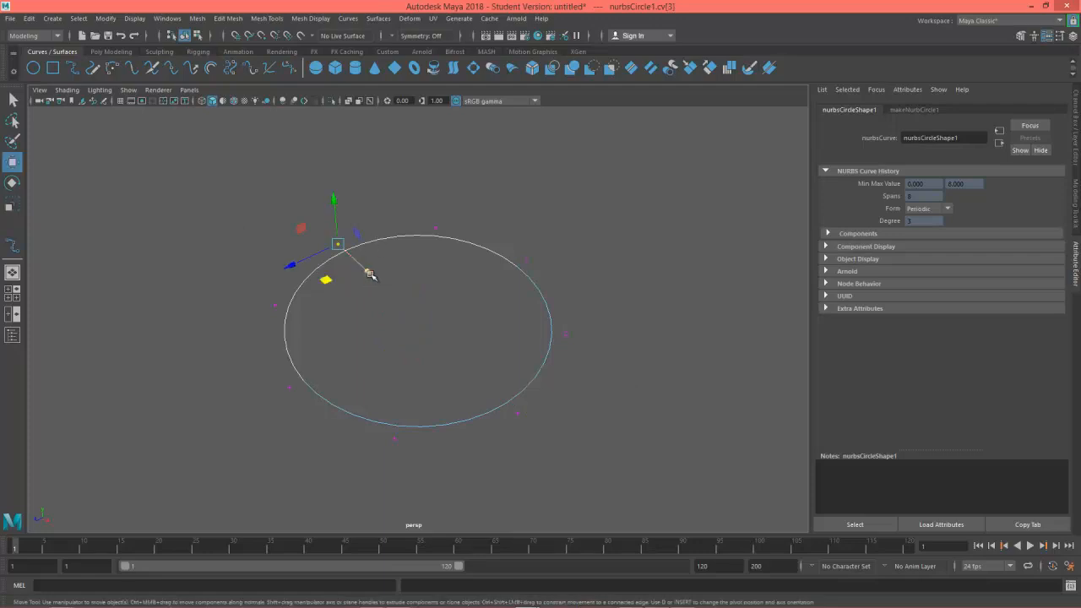
pyautogui.moveTo(369, 274); pyautogui.dragTo(455, 363, button='middle')
pyautogui.moveTo(454, 364); pyautogui.dragTo(455, 365)
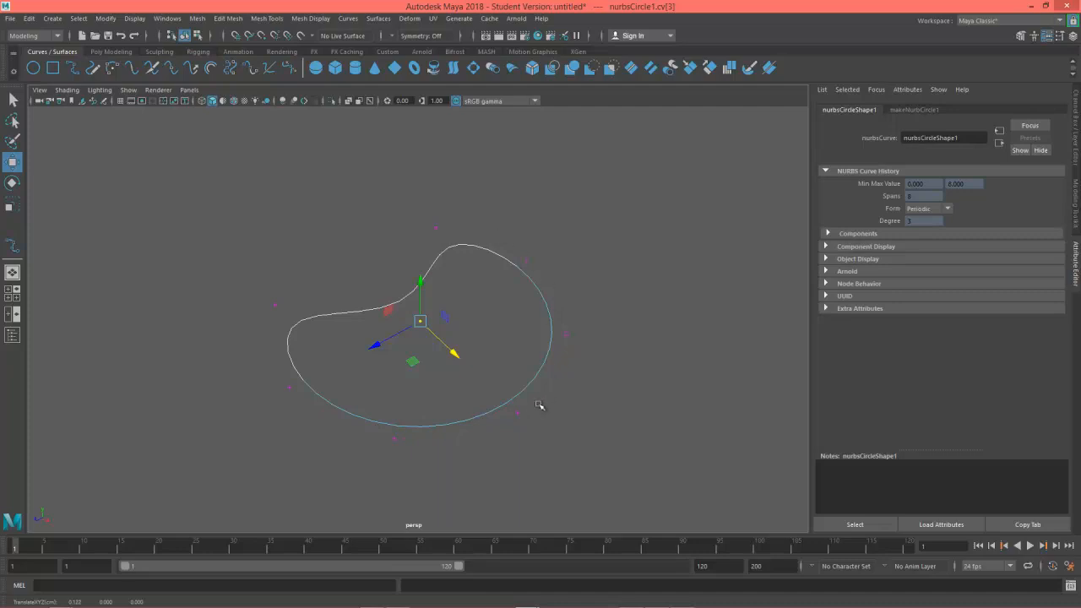
pyautogui.moveTo(457, 360); pyautogui.dragTo(454, 355)
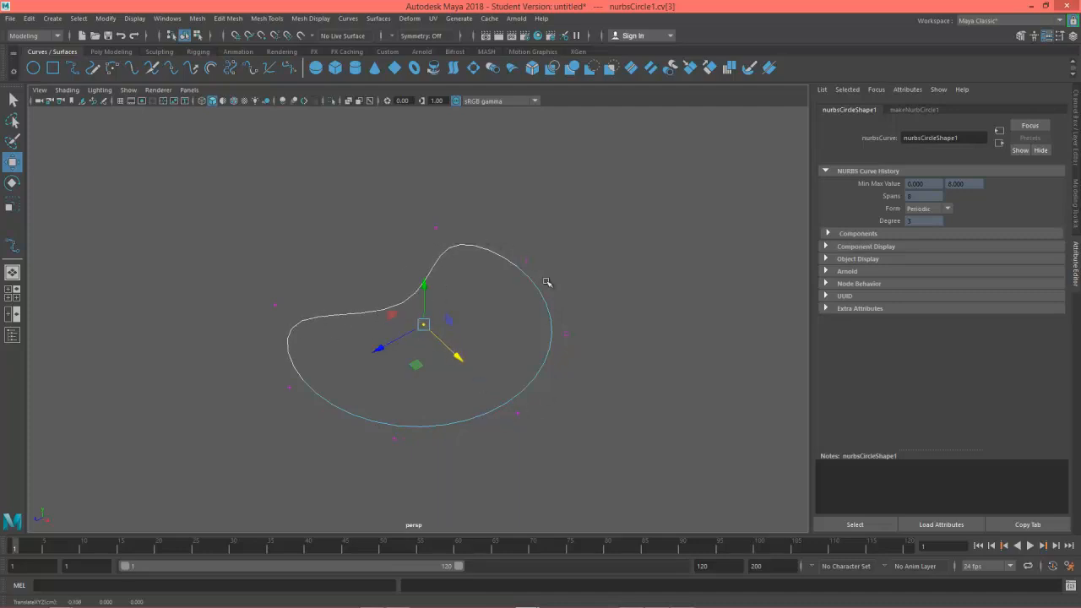
pyautogui.moveTo(456, 357); pyautogui.dragTo(361, 270)
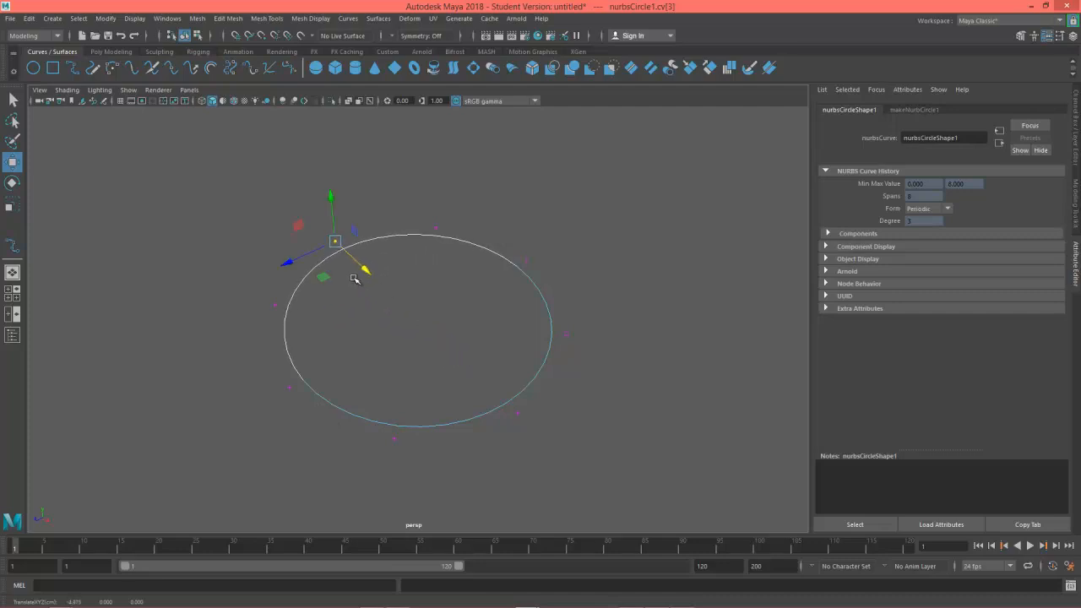
pyautogui.keyDown('alt'); pyautogui.moveTo(494, 302); pyautogui.dragTo(465, 374); pyautogui.keyUp('alt')
pyautogui.moveTo(389, 222); pyautogui.dragTo(393, 233)
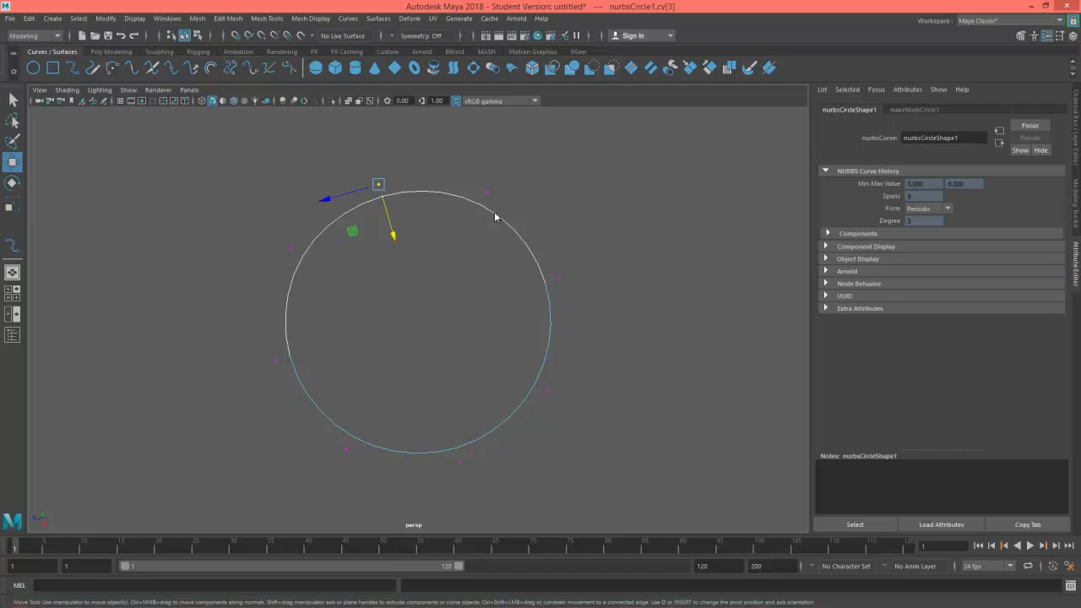
# Return the circle to object mode and delete it.
pyautogui.moveTo(495, 213); pyautogui.dragTo(548, 194, button='right')
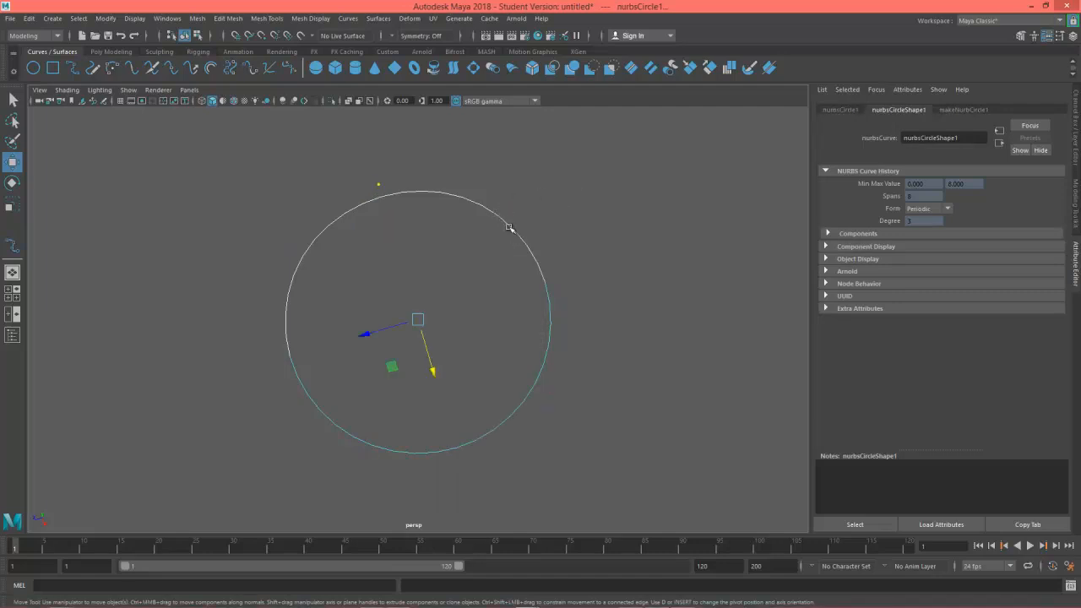
pyautogui.rightClick(509, 224)
pyautogui.moveTo(510, 227); pyautogui.dragTo(553, 209, button='right')
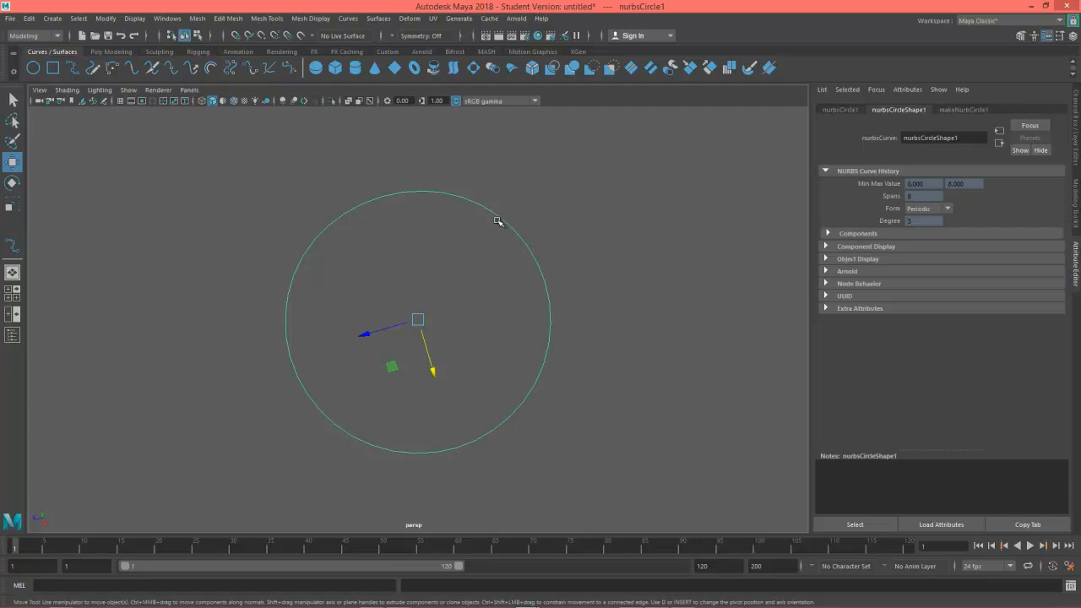
pyautogui.click(500, 223)
pyautogui.click(511, 225)
pyautogui.keyDown('alt'); pyautogui.moveTo(470, 333); pyautogui.dragTo(410, 332); pyautogui.keyUp('alt')
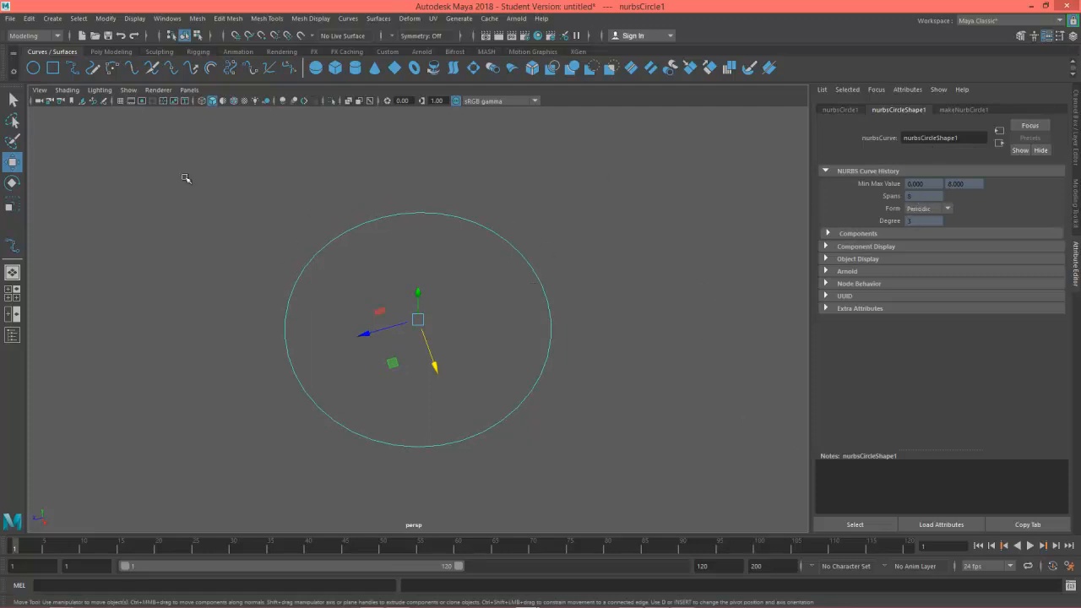
pyautogui.keyDown('alt'); pyautogui.moveTo(320, 288); pyautogui.dragTo(313, 273); pyautogui.keyUp('alt')
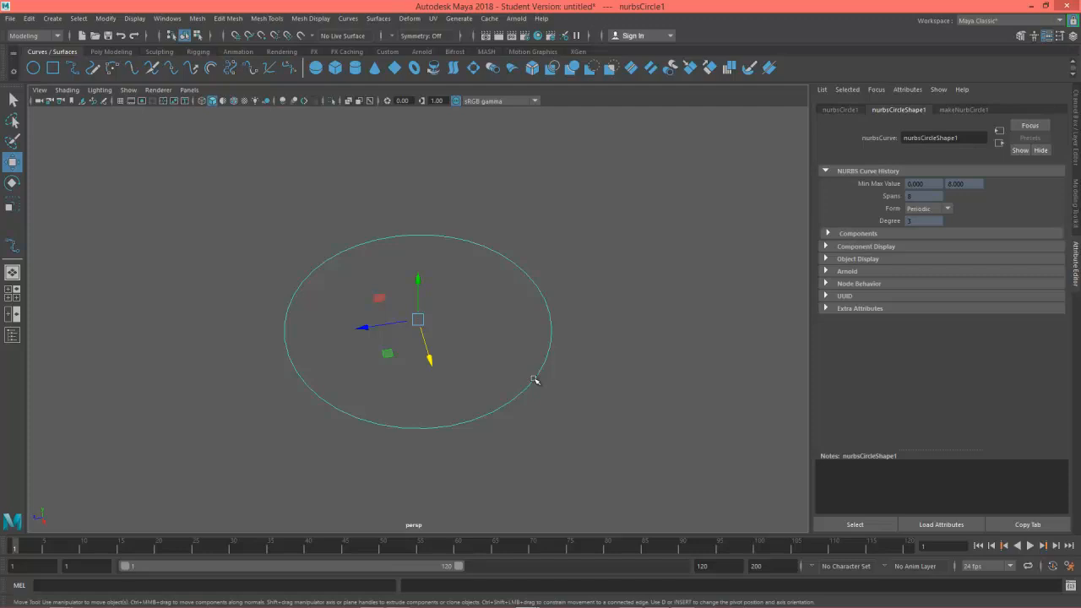
pyautogui.press('Delete')
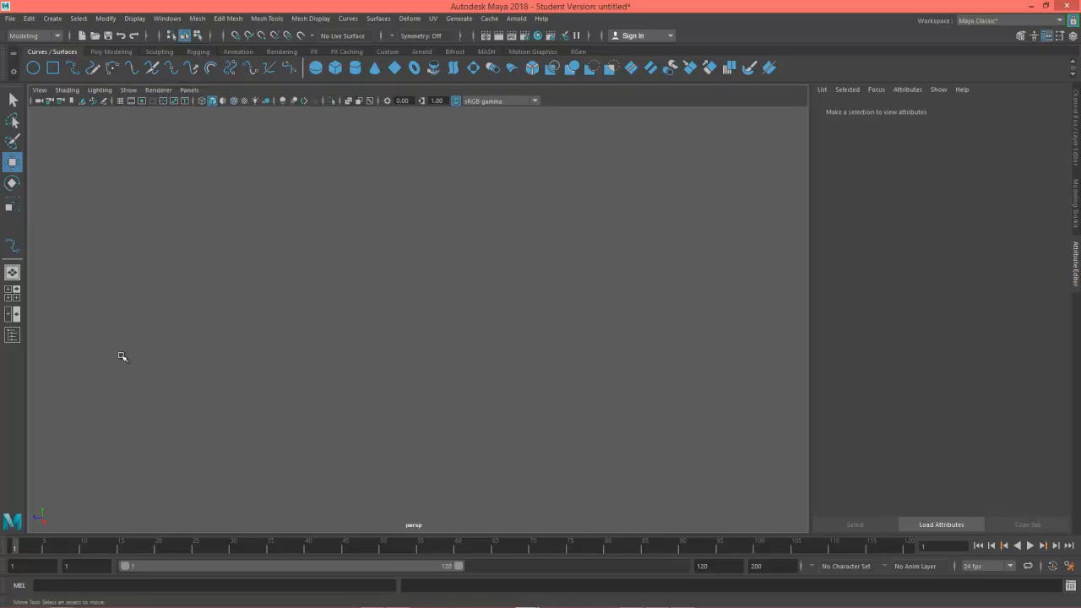
# Switch to a full-size top view and turn on grid snapping.
pyautogui.click(14, 291)
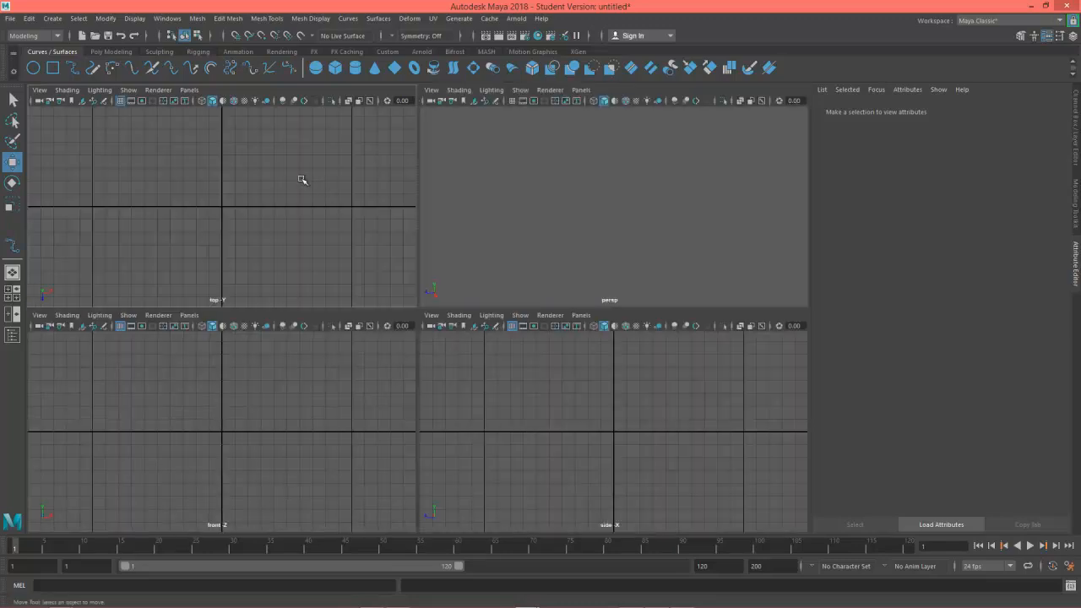
pyautogui.press('space')
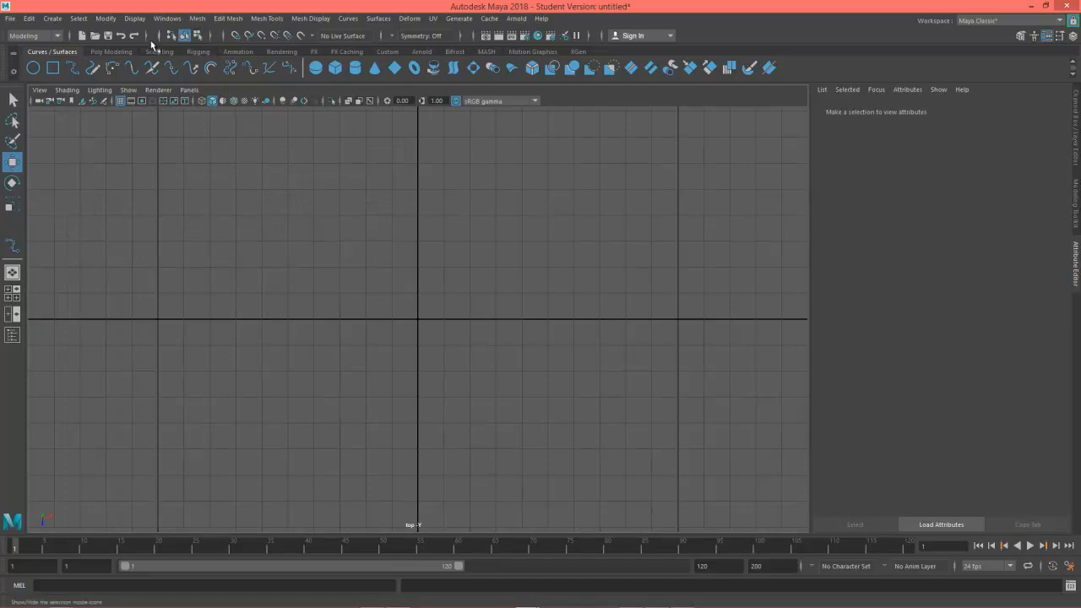
pyautogui.click(238, 37)
# Draw an arched EP curve through four grid points, from 10 units along negative X to the origin, rising 3 units between.
pyautogui.click(74, 67)
pyautogui.click(158, 320)
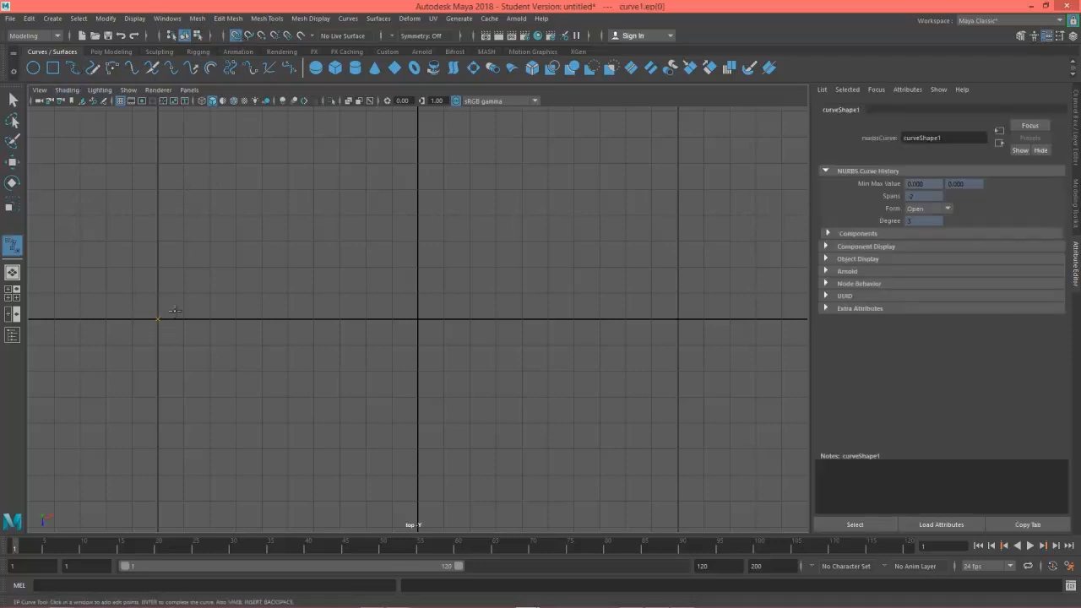
pyautogui.click(212, 240)
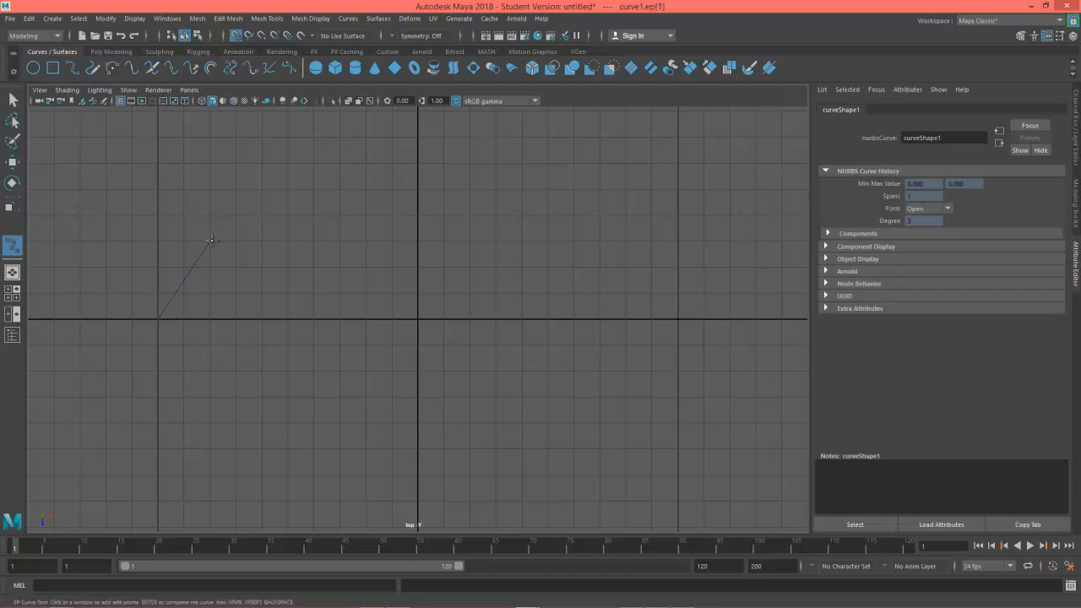
pyautogui.click(340, 242)
pyautogui.click(416, 319)
pyautogui.press('Return')
pyautogui.press('w')
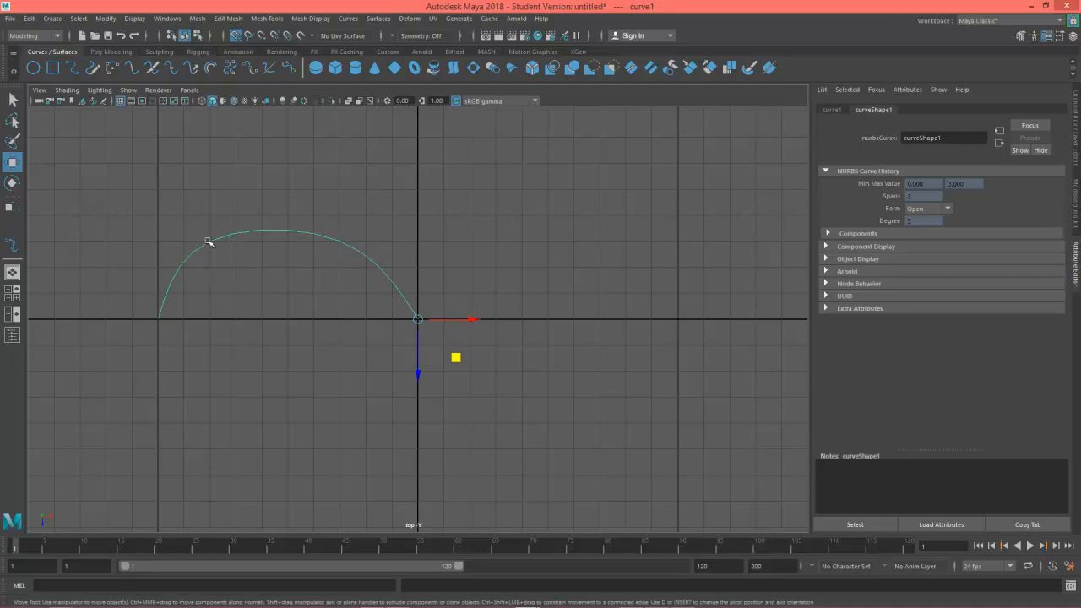
# Display the curve's control vertices and move the upper-left one upward and the two next to the curve's ends outward to round the arch.
pyautogui.moveTo(208, 243); pyautogui.dragTo(153, 242, button='right')
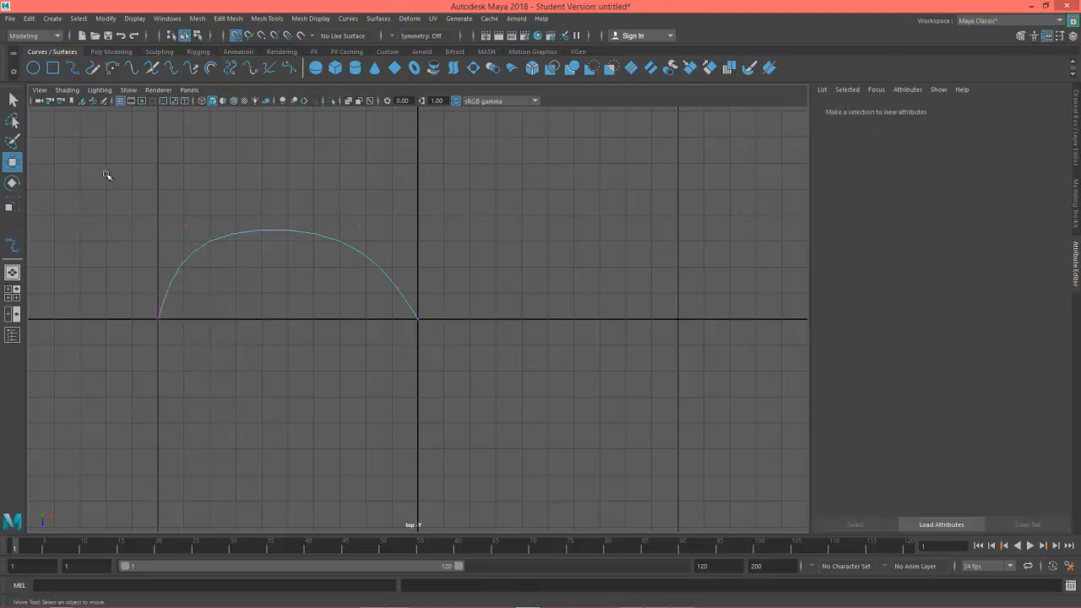
pyautogui.moveTo(99, 178); pyautogui.dragTo(454, 379)
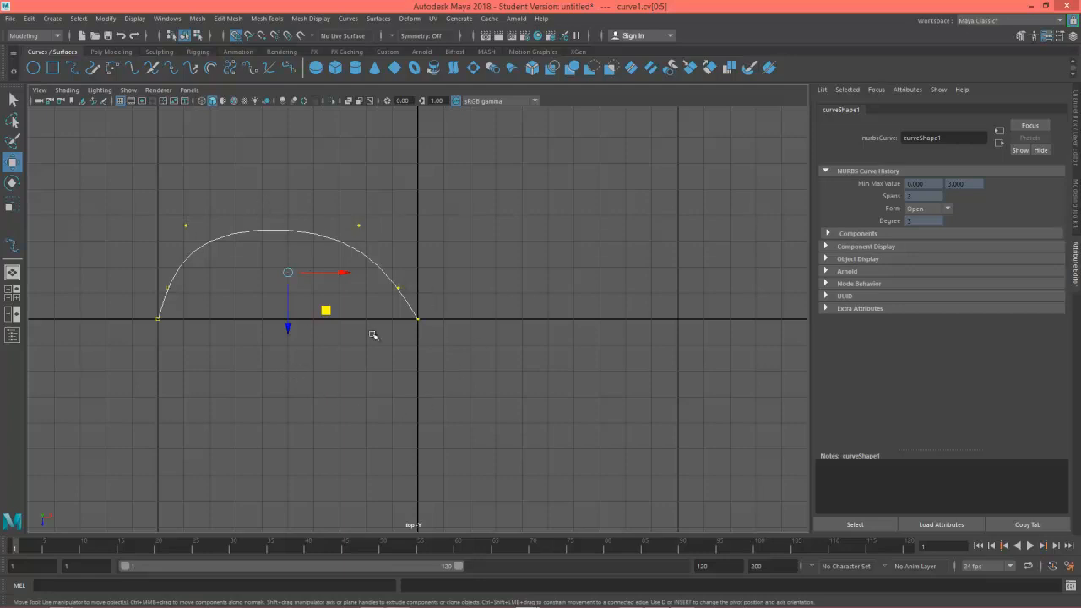
pyautogui.moveTo(151, 187); pyautogui.dragTo(200, 218)
pyautogui.click(166, 288)
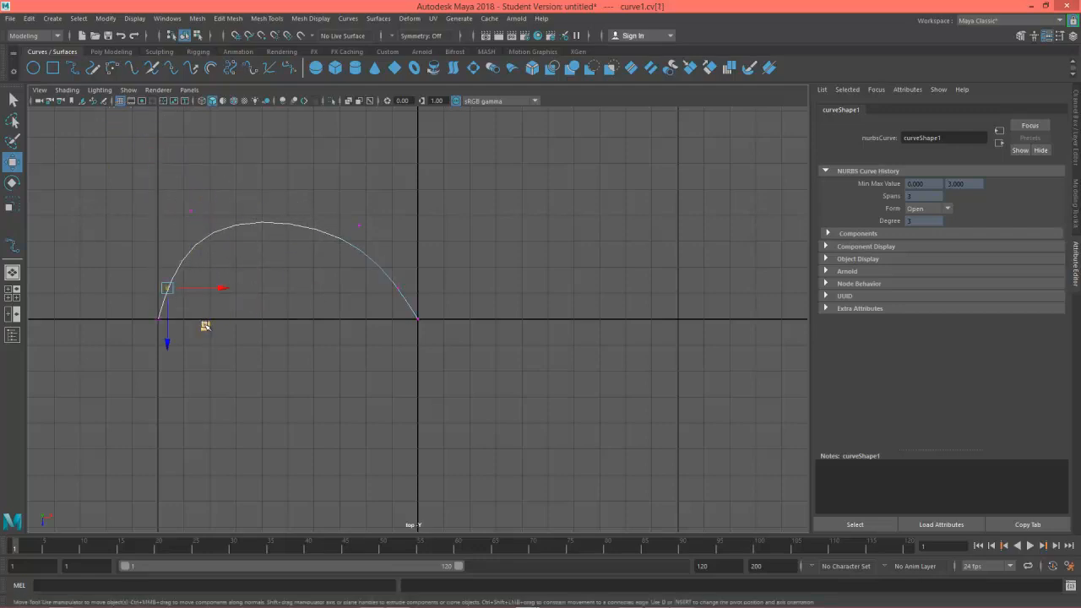
pyautogui.moveTo(204, 326)
pyautogui.mouseDown()
pyautogui.moveTo(193, 296)
pyautogui.moveTo(85, 277)
pyautogui.moveTo(196, 323)
pyautogui.mouseUp()
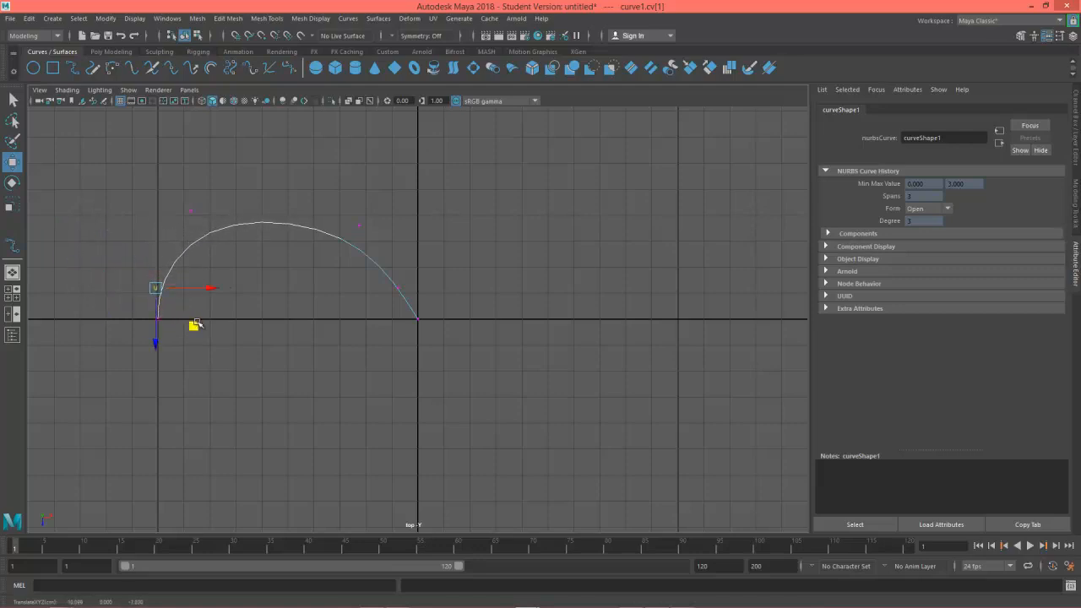
pyautogui.click(398, 292)
pyautogui.moveTo(437, 325)
pyautogui.mouseDown()
pyautogui.moveTo(502, 310)
pyautogui.moveTo(440, 309)
pyautogui.mouseUp()
# Select the curve's control vertices one after another to examine which section each one influences.
pyautogui.moveTo(142, 272); pyautogui.dragTo(173, 308)
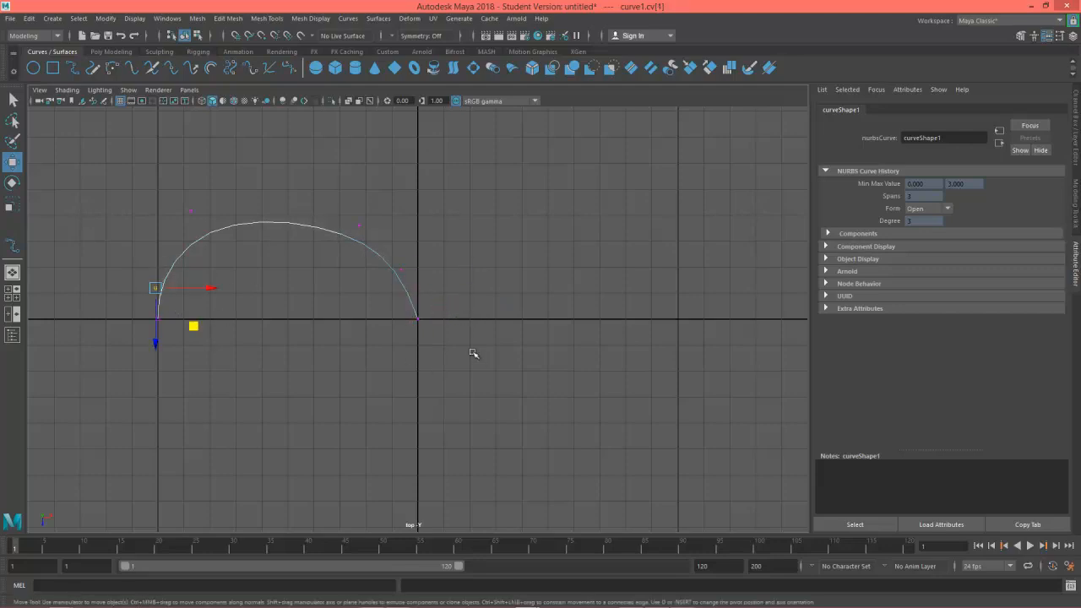
pyautogui.moveTo(471, 350); pyautogui.dragTo(373, 308)
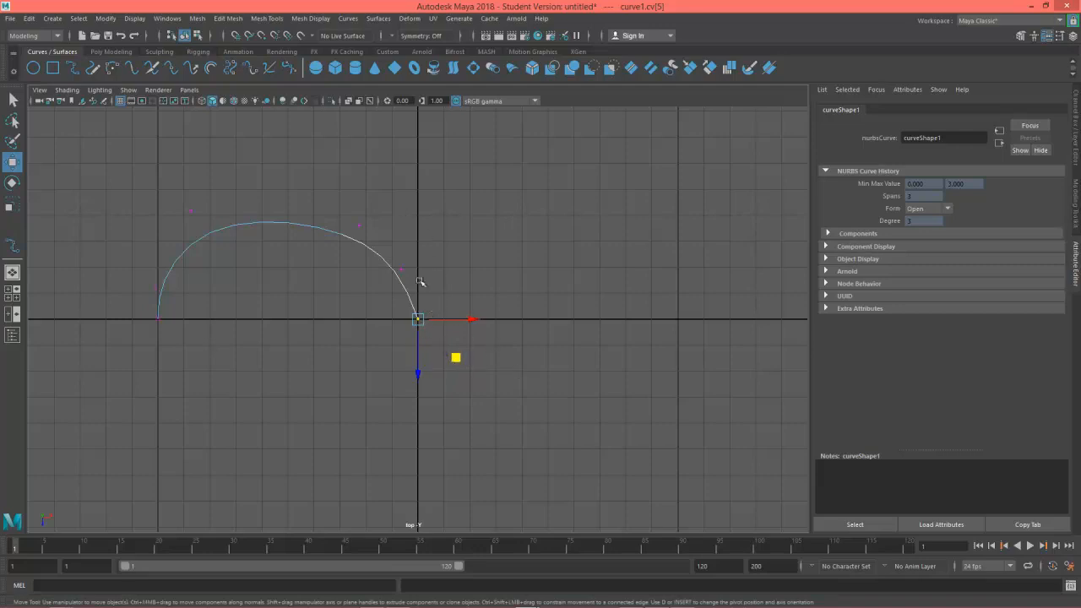
pyautogui.moveTo(348, 179); pyautogui.dragTo(387, 279)
pyautogui.moveTo(161, 169); pyautogui.dragTo(236, 236)
pyautogui.moveTo(203, 334); pyautogui.dragTo(139, 315)
pyautogui.moveTo(487, 371); pyautogui.dragTo(381, 308)
# Move the arch's upper-right control vertex slightly up and outward and its upper-left one slightly up and inward.
pyautogui.moveTo(340, 174); pyautogui.dragTo(382, 235)
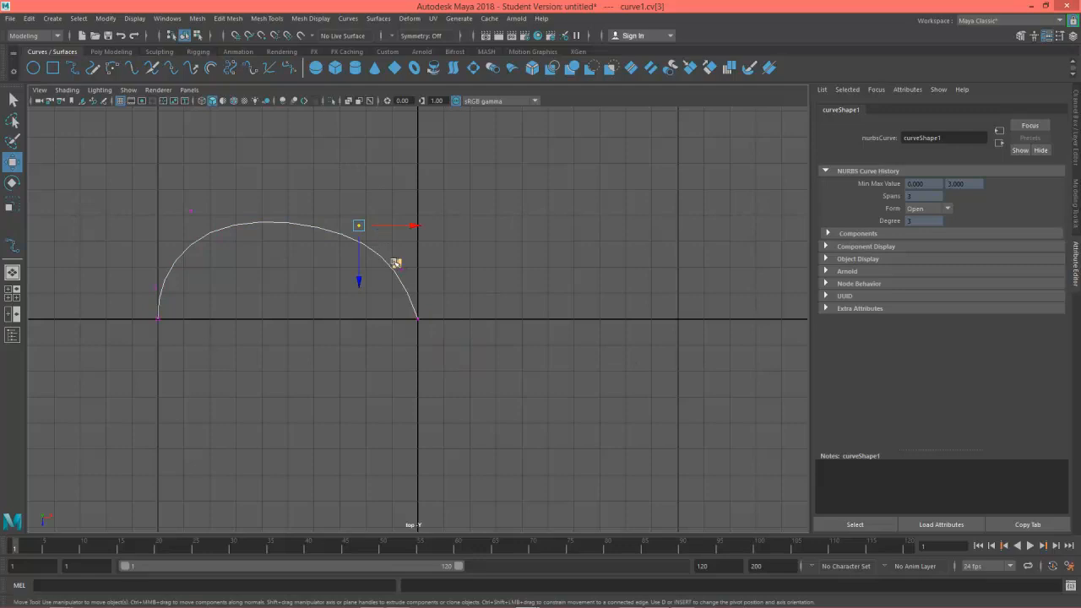
pyautogui.moveTo(396, 263)
pyautogui.mouseDown(button='middle')
pyautogui.moveTo(393, 244)
pyautogui.moveTo(406, 243)
pyautogui.mouseUp(button='middle')
pyautogui.moveTo(213, 218); pyautogui.dragTo(161, 181)
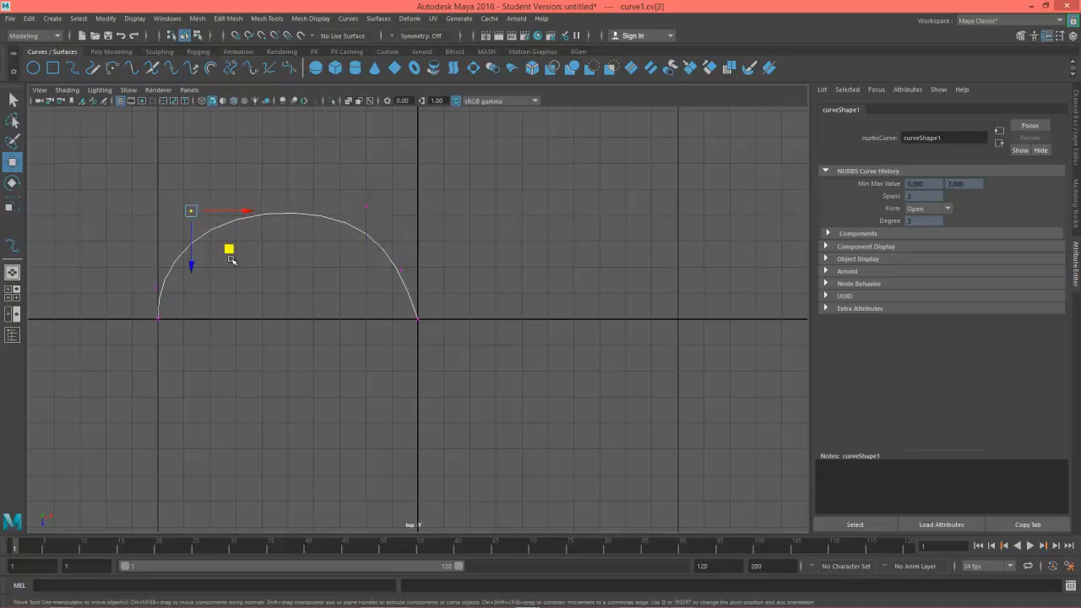
pyautogui.moveTo(229, 246)
pyautogui.mouseDown(button='middle')
pyautogui.moveTo(224, 236)
pyautogui.moveTo(236, 237)
pyautogui.mouseUp(button='middle')
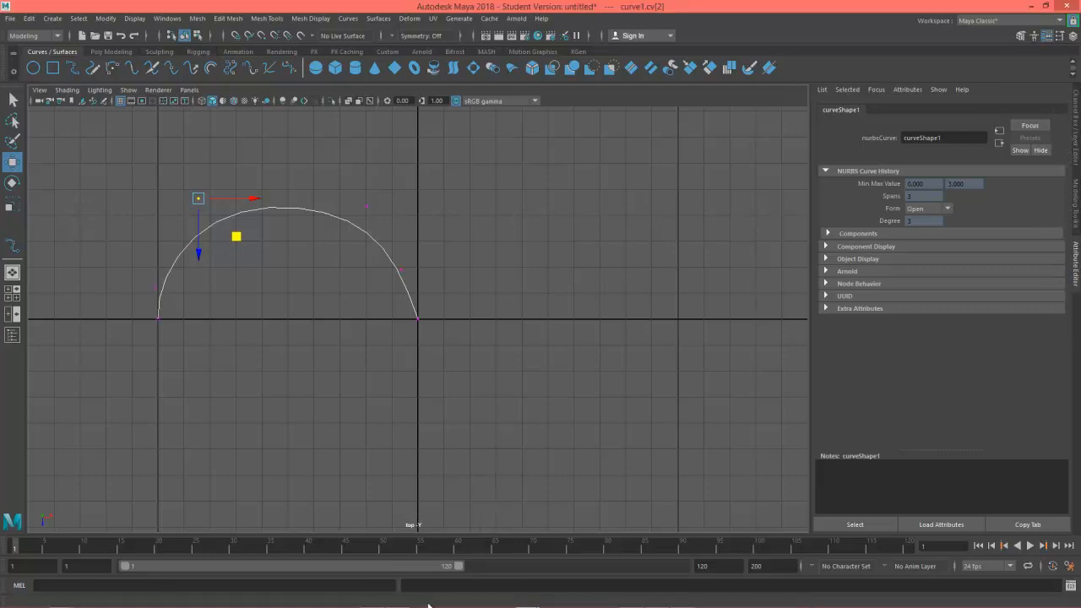
# Switch to the CGT_116 page in Chrome and show its violin model full screen as Final Render.
pyautogui.moveTo(429, 606)
pyautogui.click(64, 602)
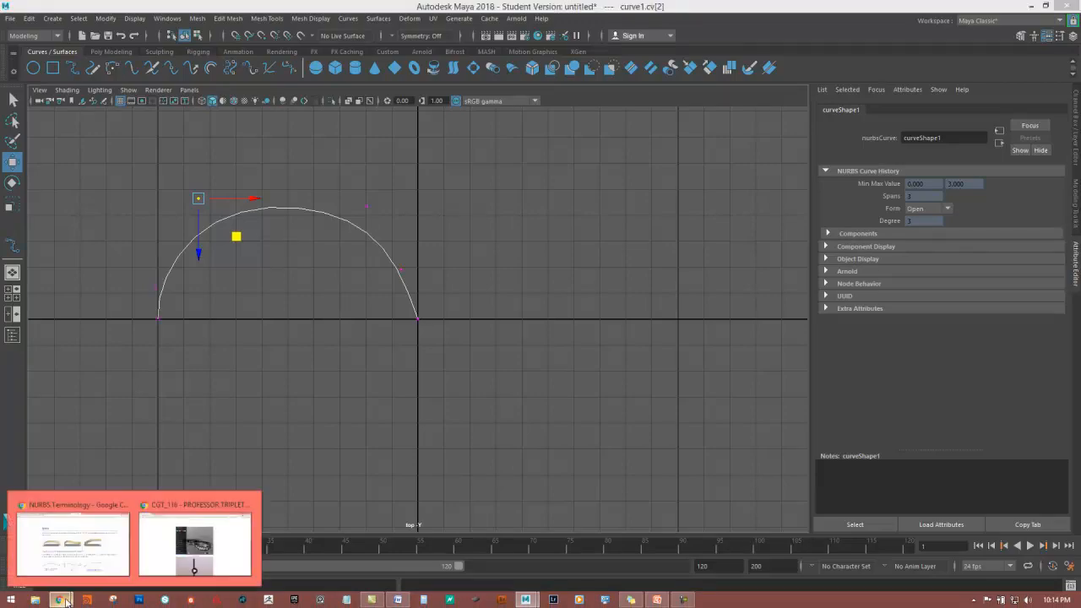
pyautogui.click(220, 550)
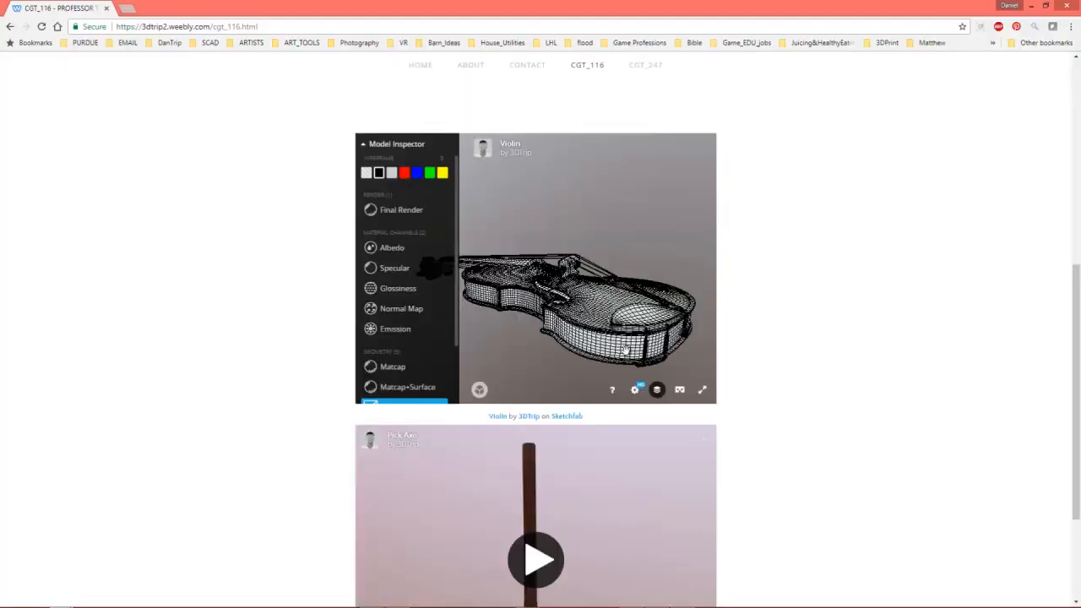
pyautogui.click(710, 405)
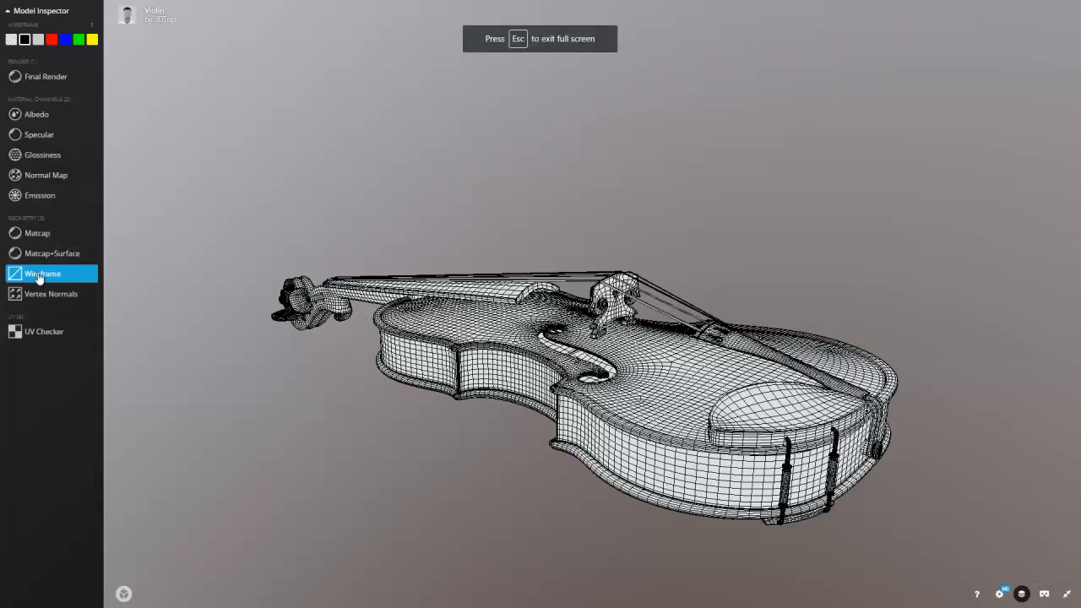
pyautogui.click(39, 83)
# Examine the curved shapes of the violin's scroll, neck and body from several angles, and return to Maya.
pyautogui.scroll(-3, 581, 437)
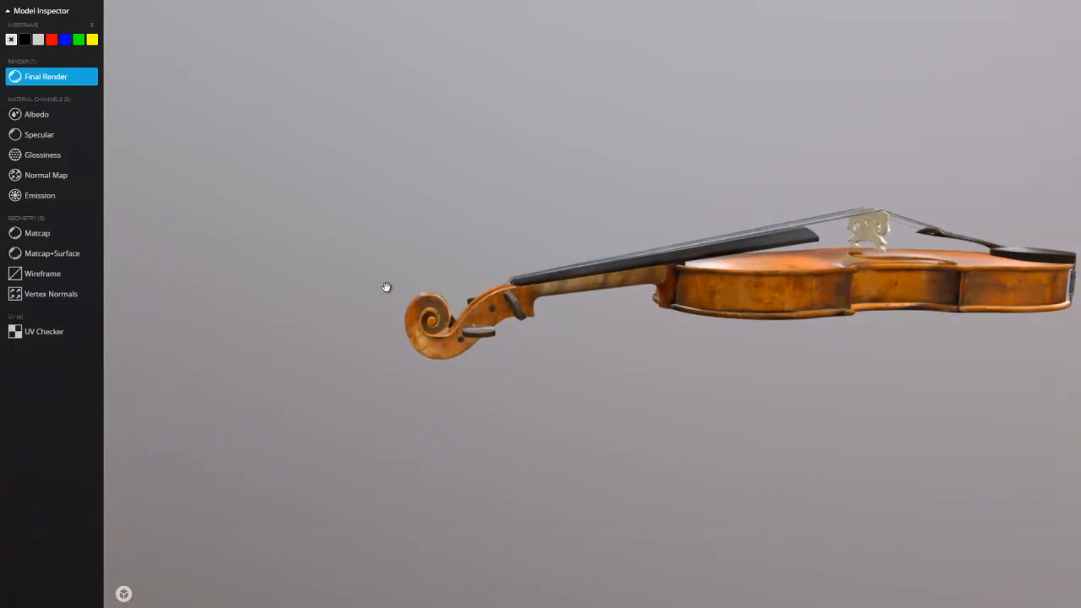
pyautogui.scroll(4, 386, 288)
pyautogui.moveTo(499, 408); pyautogui.dragTo(495, 320)
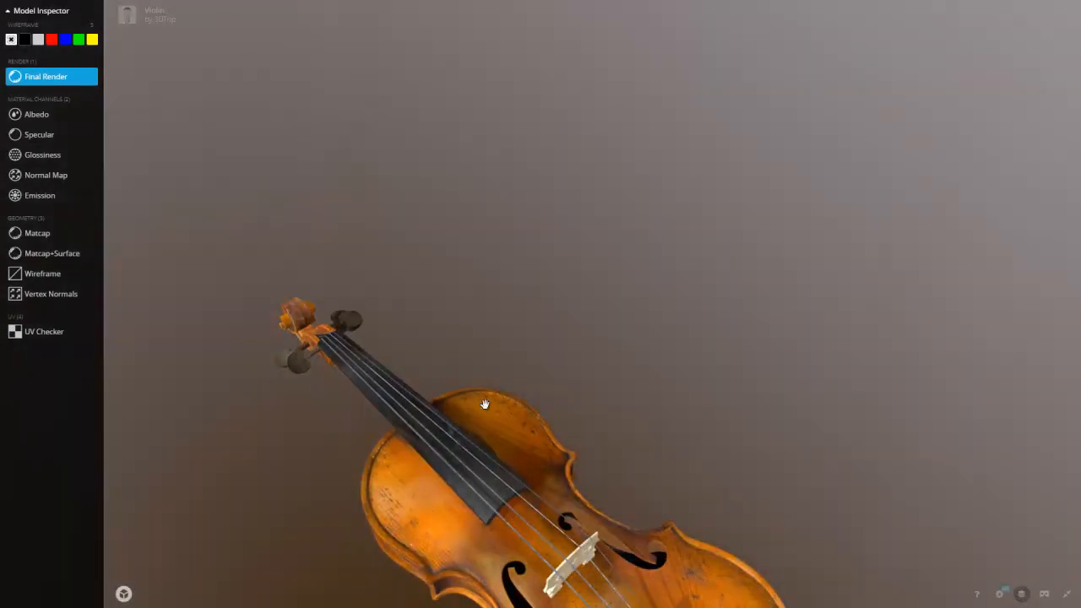
pyautogui.moveTo(493, 476); pyautogui.dragTo(485, 401)
pyautogui.scroll(3, 485, 401)
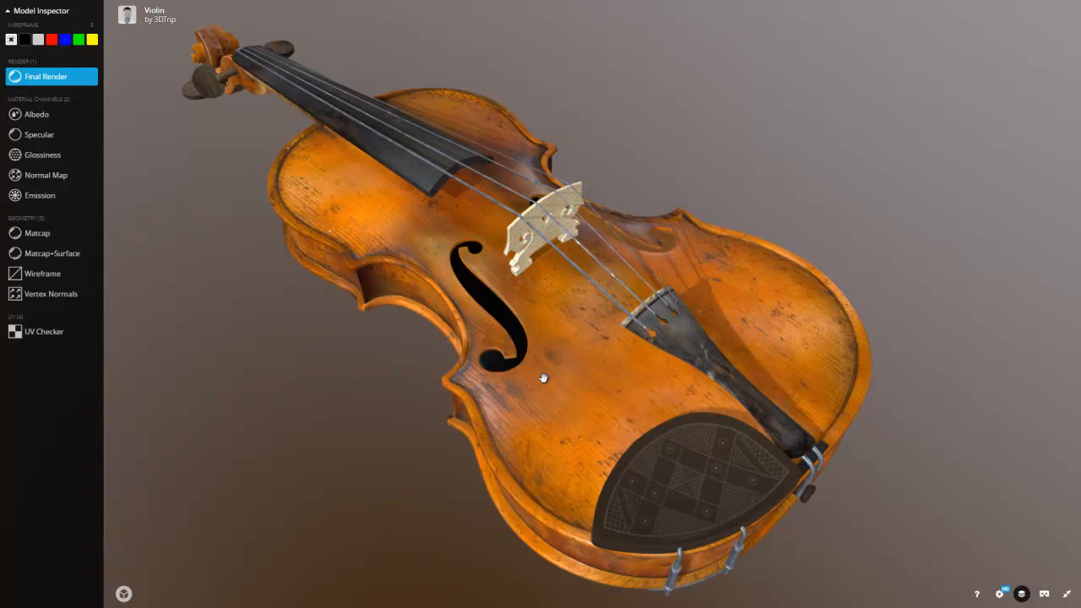
pyautogui.moveTo(551, 395); pyautogui.dragTo(579, 406)
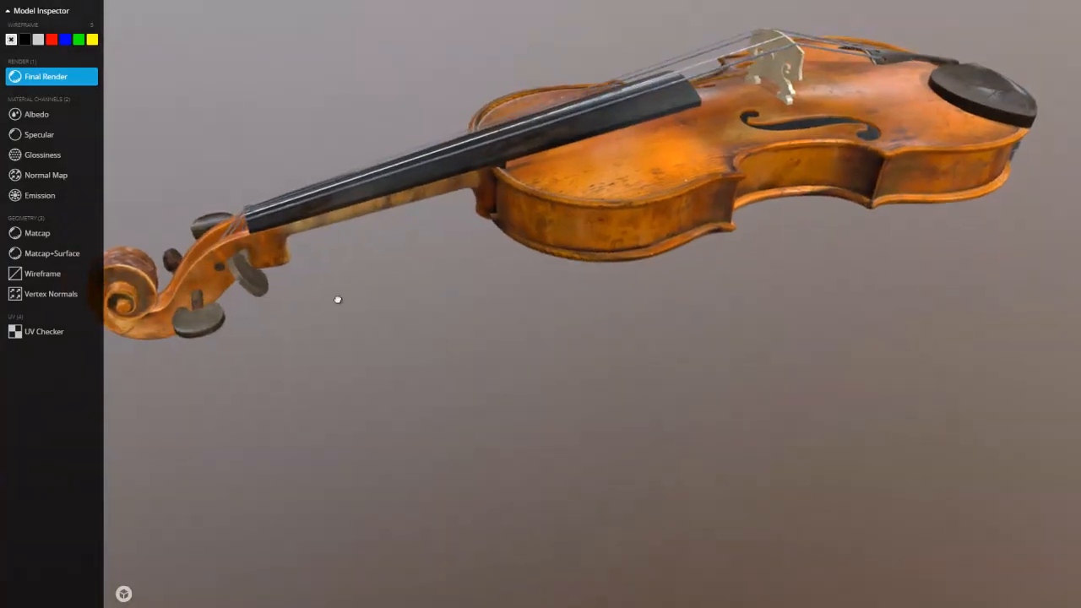
pyautogui.scroll(5, 338, 299)
pyautogui.moveTo(404, 328); pyautogui.dragTo(379, 326)
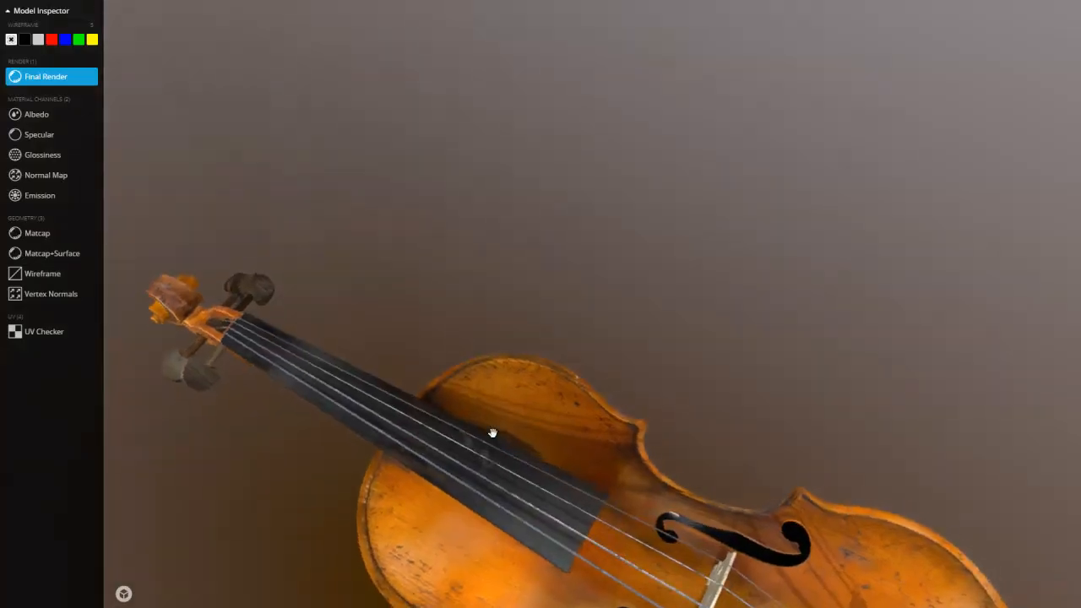
pyautogui.moveTo(492, 434); pyautogui.dragTo(489, 379)
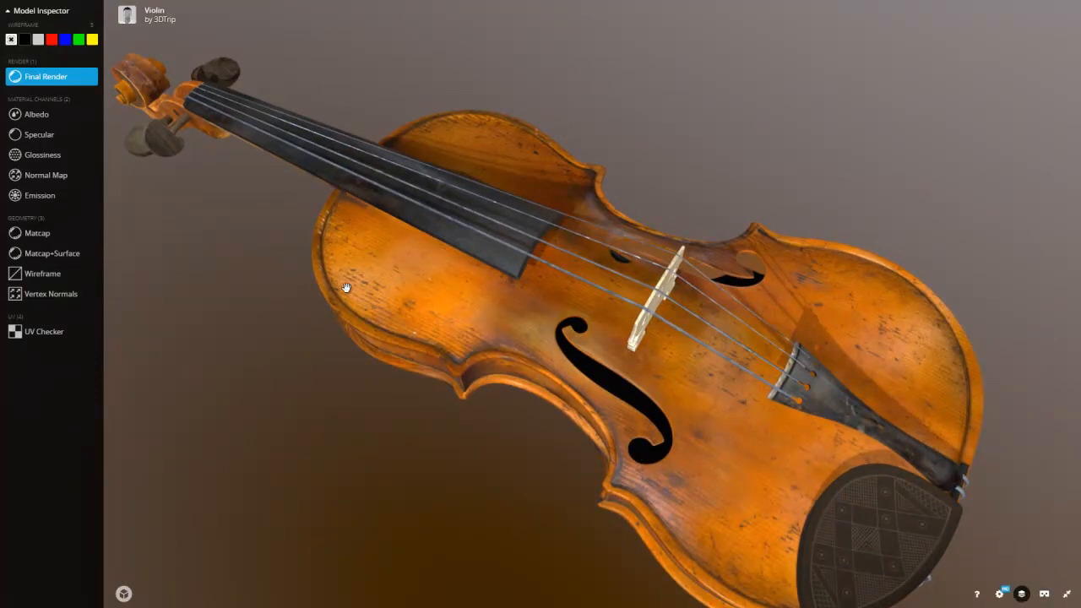
pyautogui.click(1068, 595)
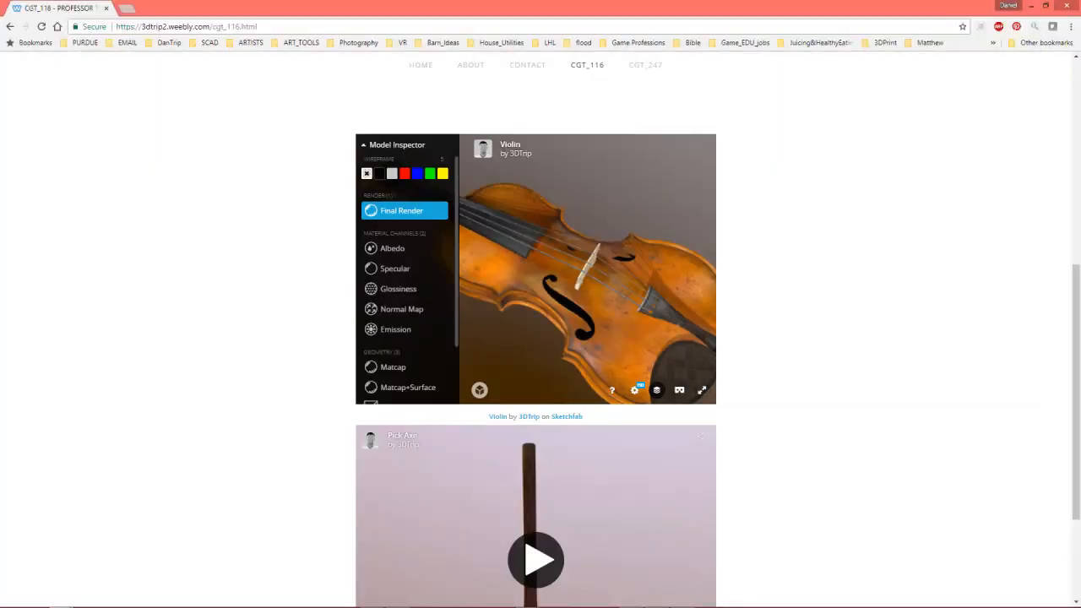
pyautogui.click(1032, 6)
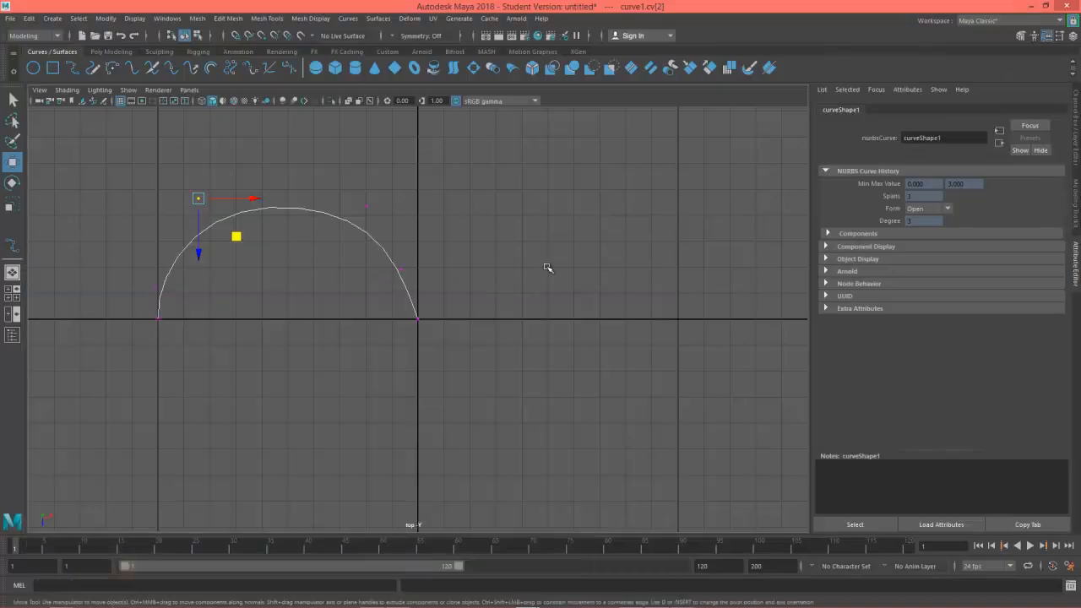
# Draw a freehand pencil curve beside the arch, about 13 units wide and 8 units high, arching, dipping to the X axis and looping back.
pyautogui.keyDown('alt'); pyautogui.moveTo(333, 292); pyautogui.dragTo(341, 360, button='middle'); pyautogui.keyUp('alt')
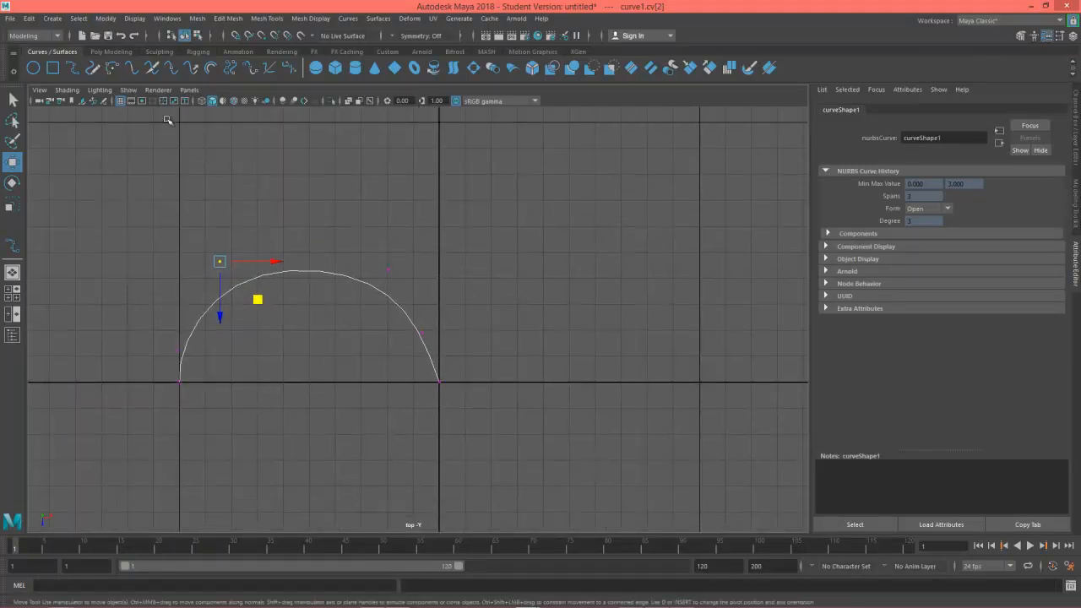
pyautogui.keyDown('alt'); pyautogui.moveTo(329, 205); pyautogui.dragTo(203, 183, button='middle'); pyautogui.keyUp('alt')
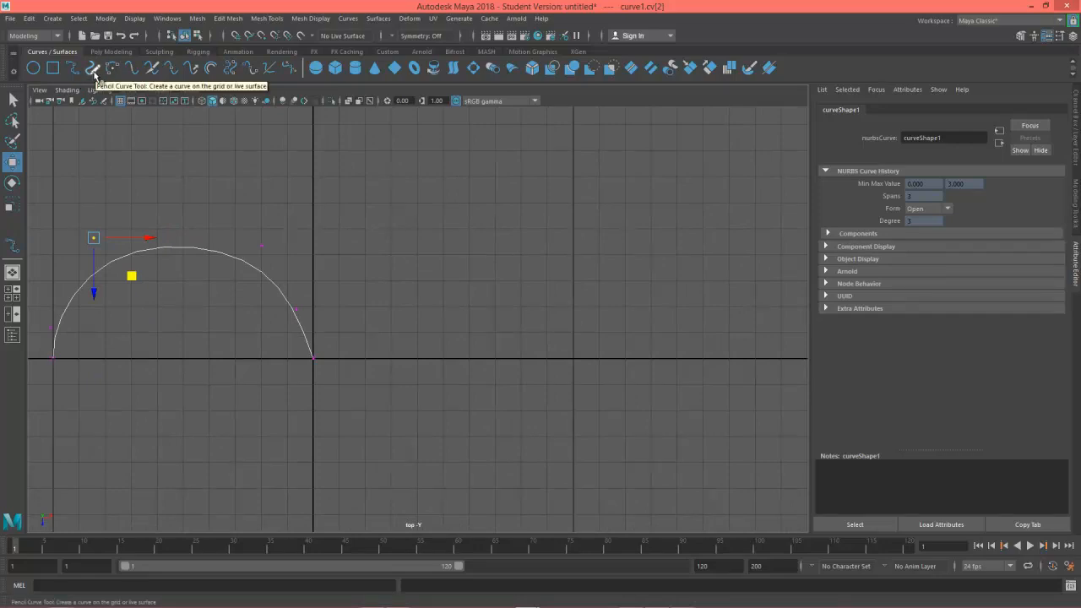
pyautogui.click(94, 68)
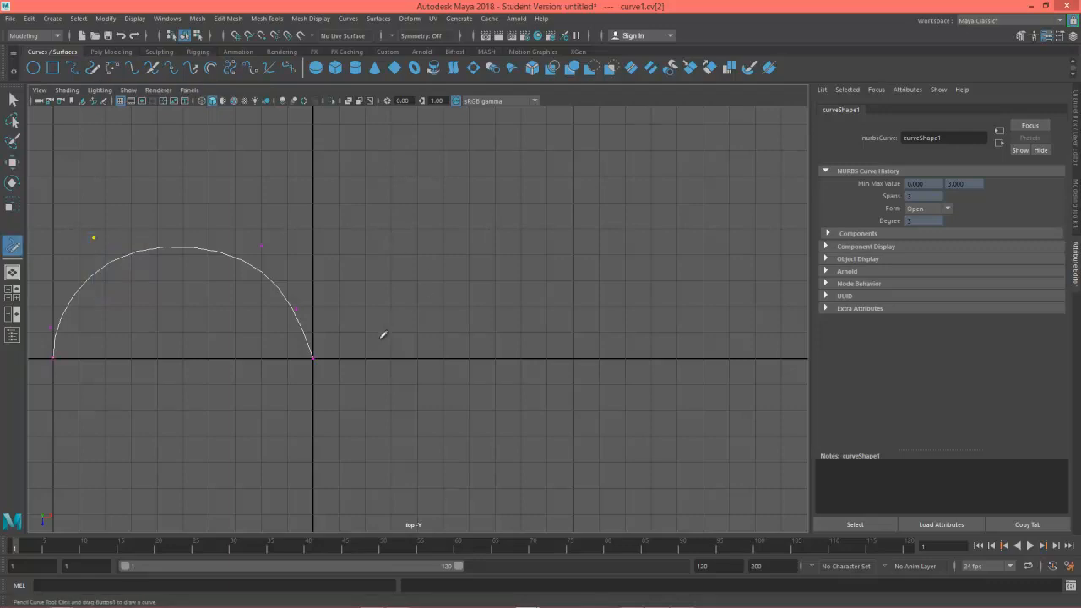
pyautogui.moveTo(588, 148); pyautogui.dragTo(589, 149)
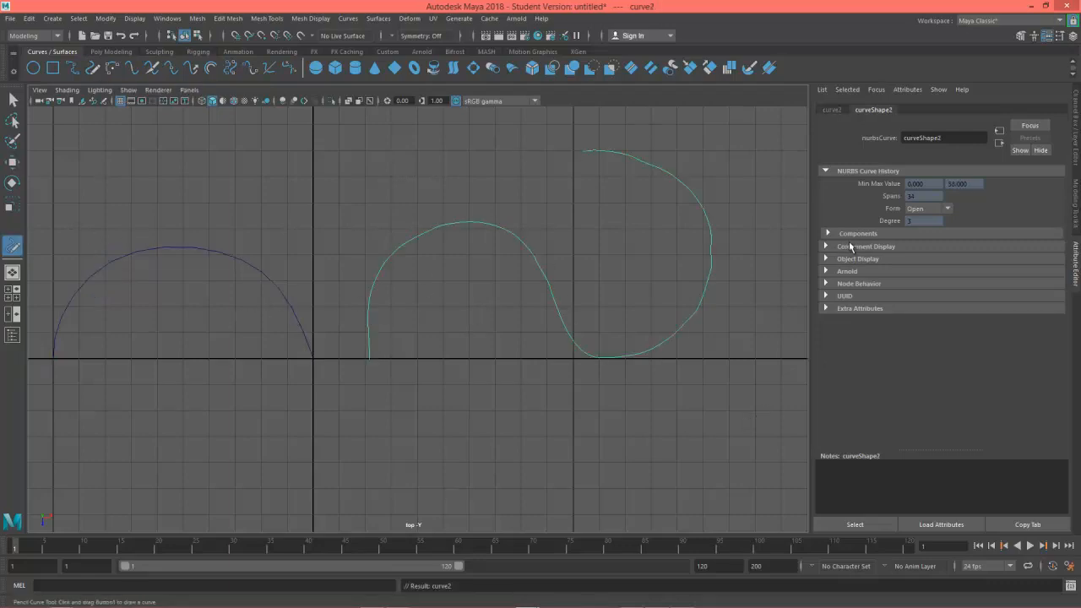
# Display and select all control vertices of the pencil curve to examine their density, and return to object mode.
pyautogui.press('w')
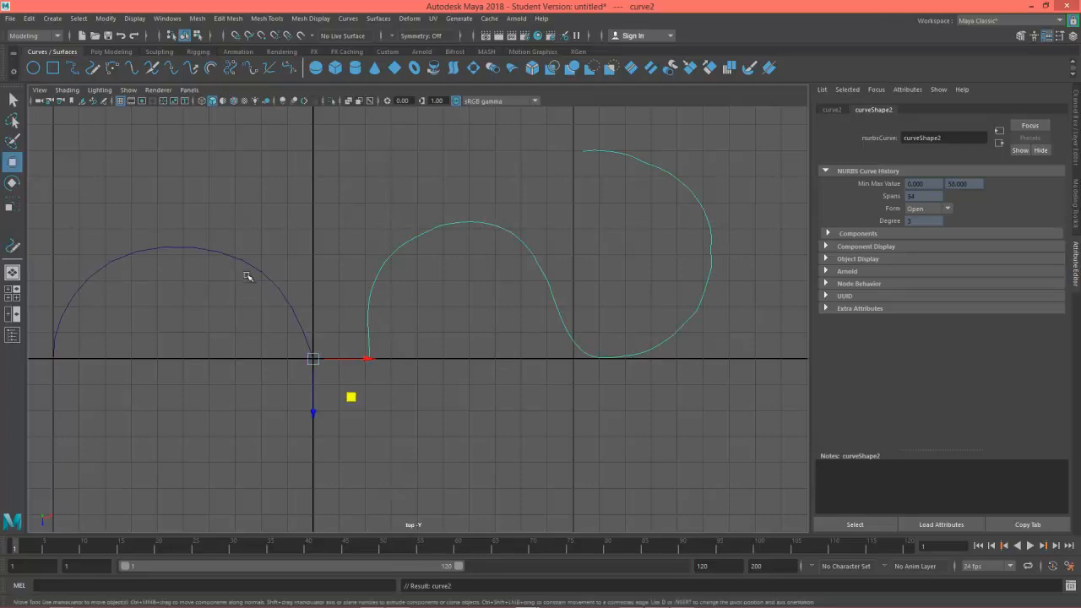
pyautogui.moveTo(480, 224)
pyautogui.mouseDown(button='right')
pyautogui.moveTo(516, 197)
pyautogui.moveTo(433, 223)
pyautogui.mouseUp(button='right')
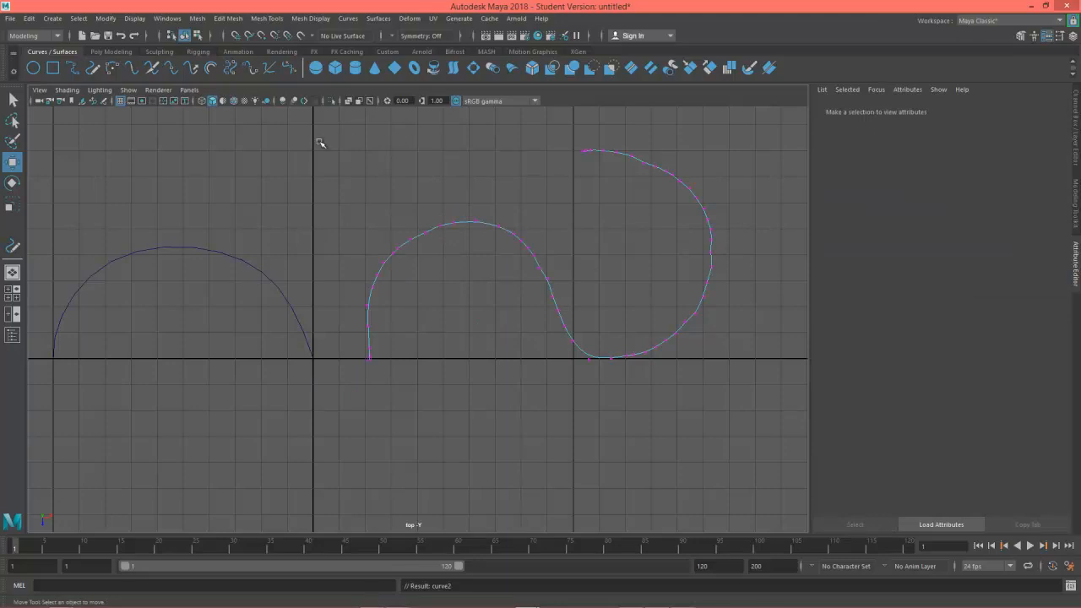
pyautogui.moveTo(325, 133); pyautogui.dragTo(779, 475)
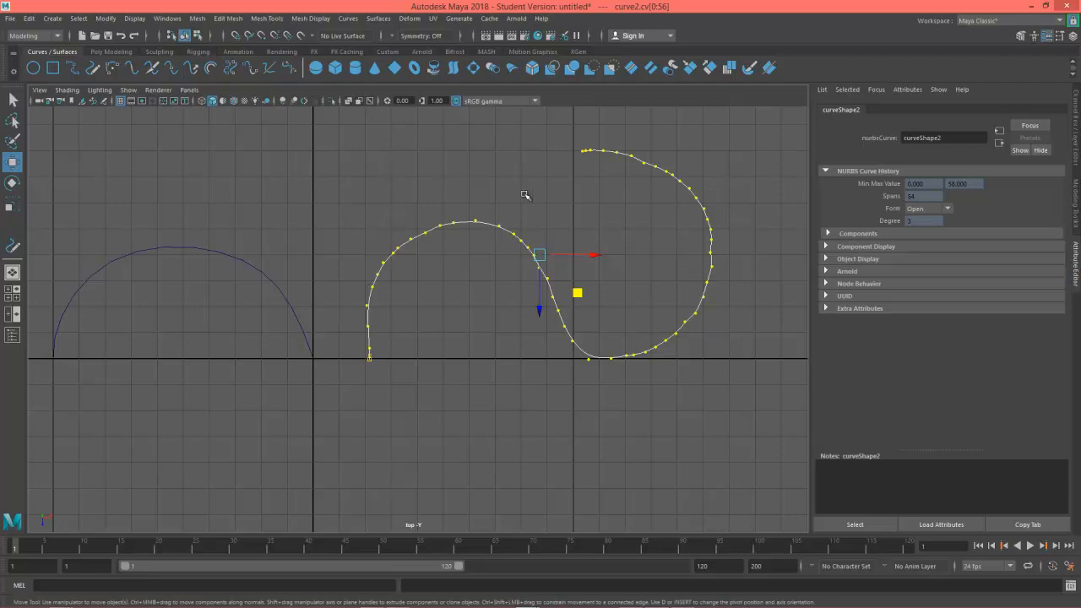
pyautogui.moveTo(664, 346); pyautogui.dragTo(712, 281, button='right')
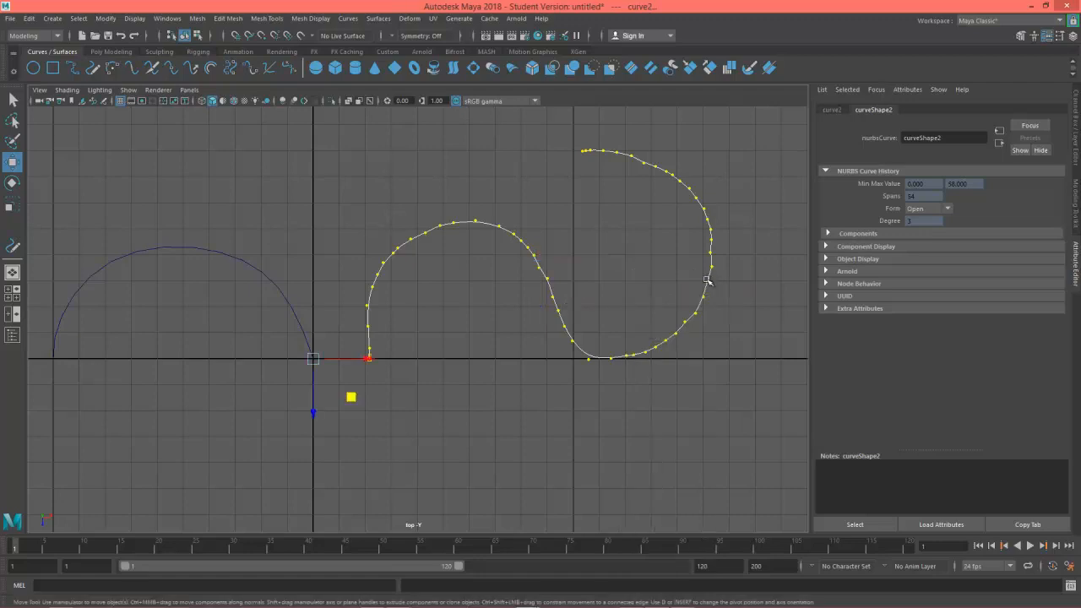
# Select the pencil curve and the arch in turn to compare their numbers of spans.
pyautogui.click(708, 280)
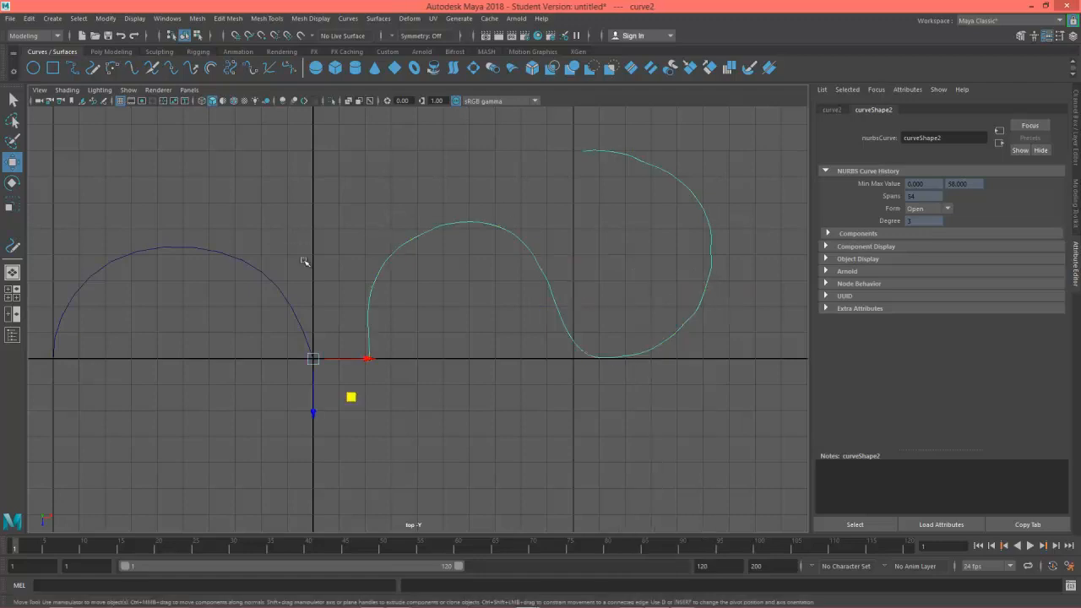
pyautogui.click(273, 282)
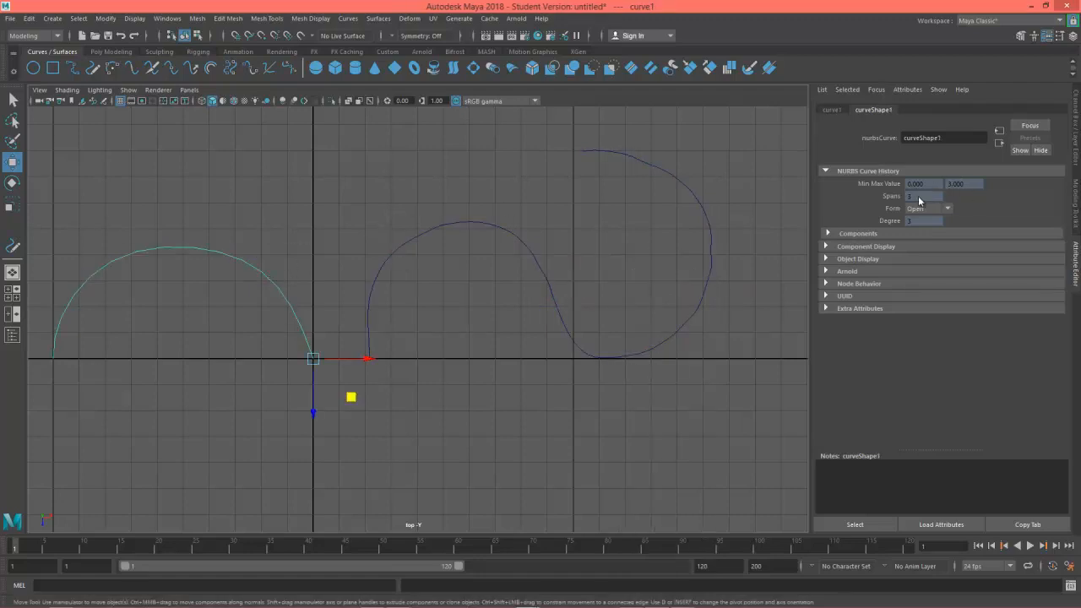
pyautogui.click(658, 347)
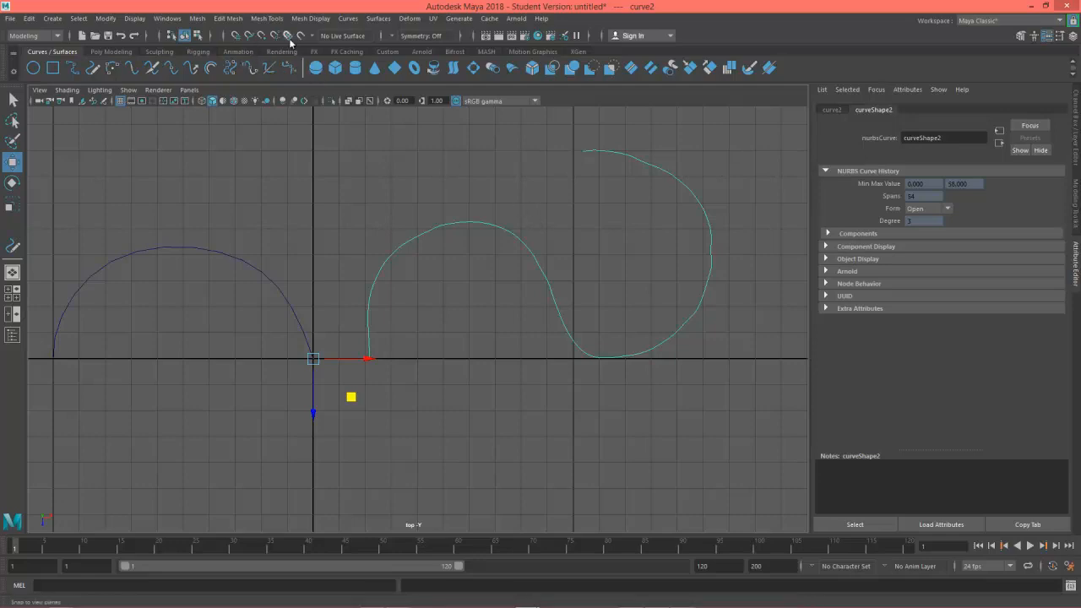
# Reset the Rebuild Curve options and rebuild the pencil curve with 10 spans, keeping the options open.
pyautogui.click(348, 19)
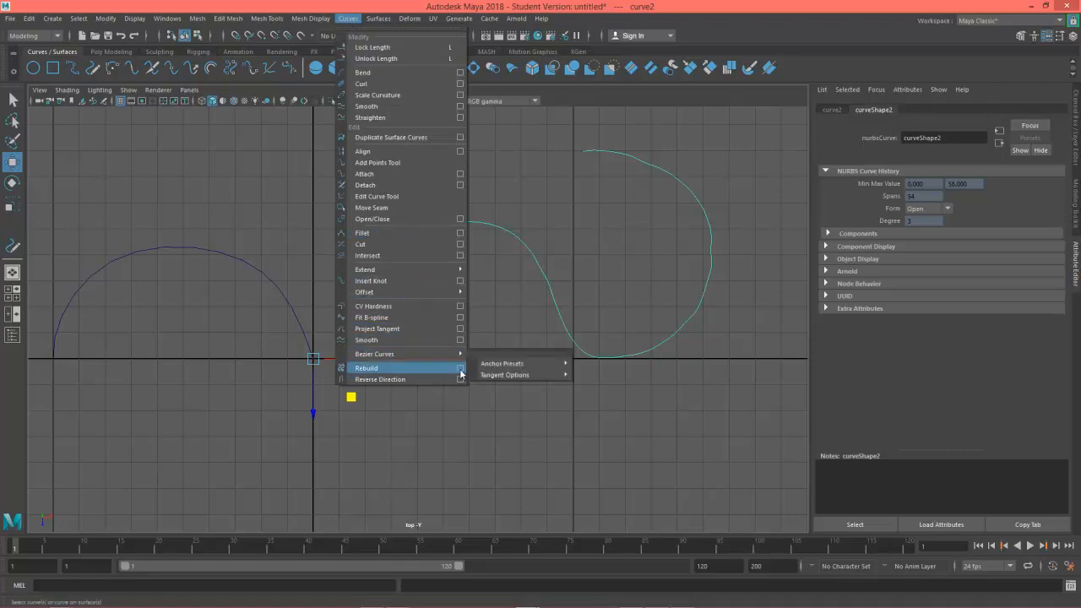
pyautogui.click(460, 369)
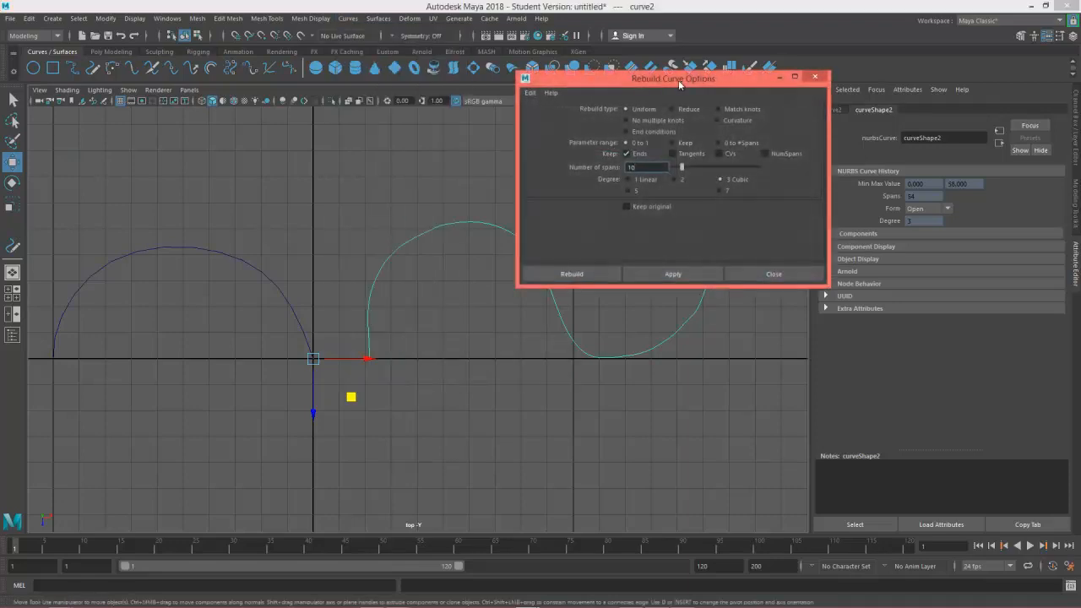
pyautogui.moveTo(663, 78); pyautogui.dragTo(187, 83)
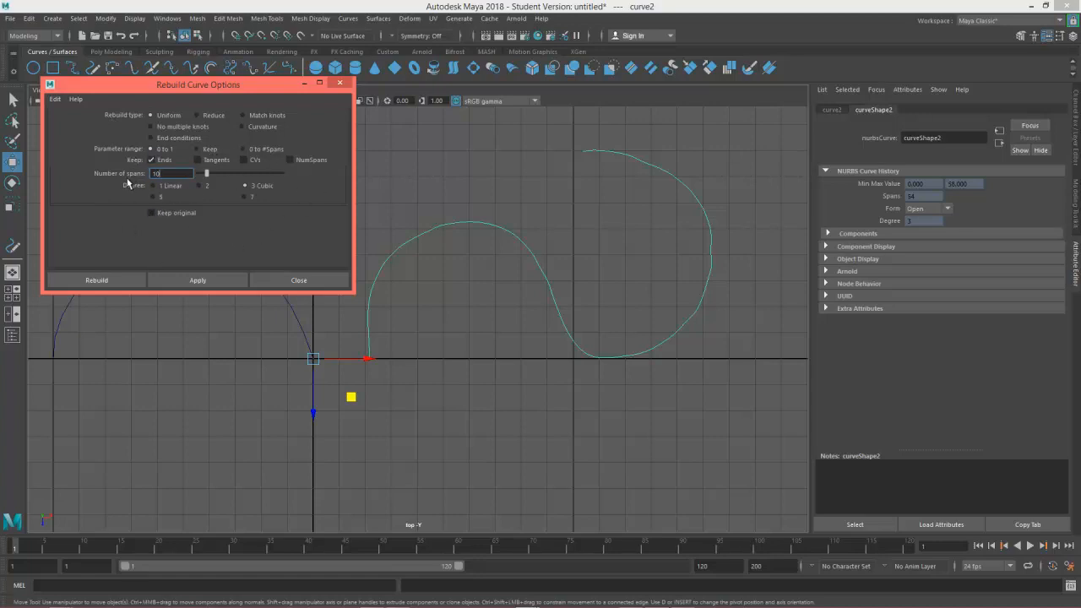
pyautogui.click(54, 99)
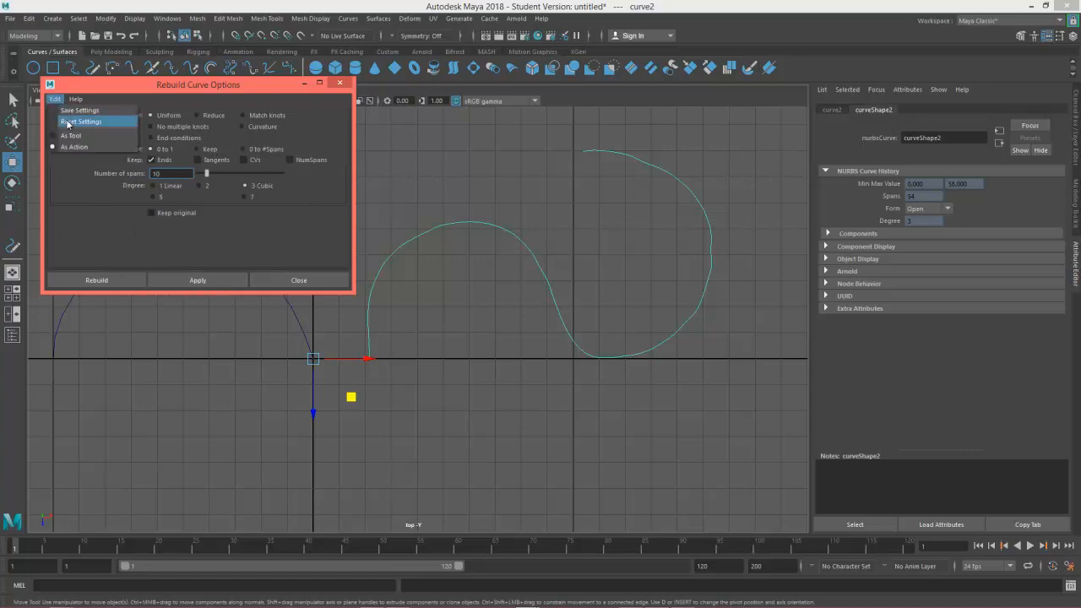
pyautogui.click(81, 122)
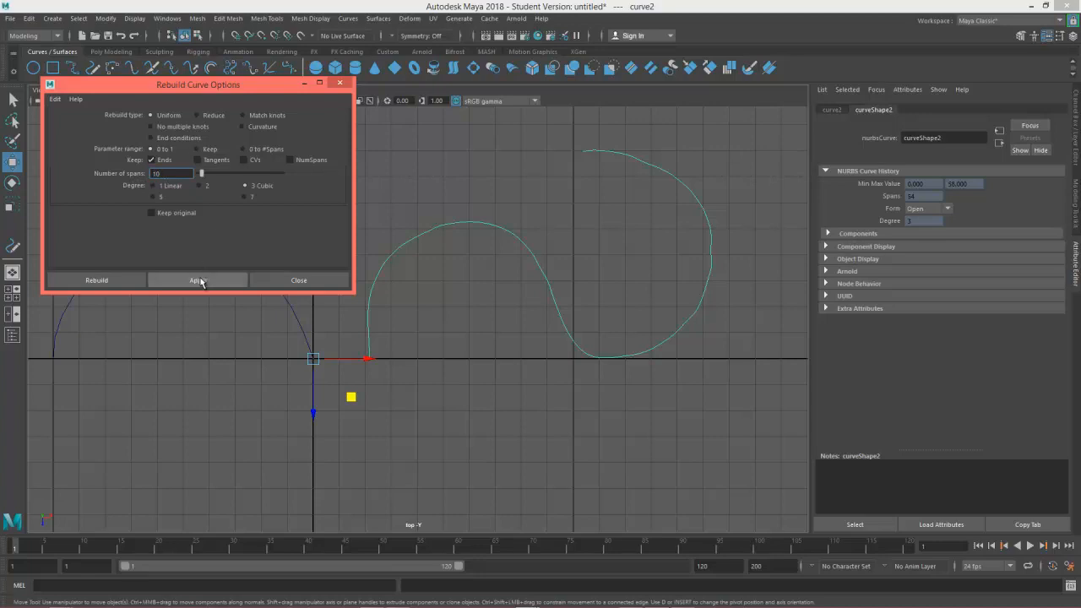
pyautogui.click(199, 281)
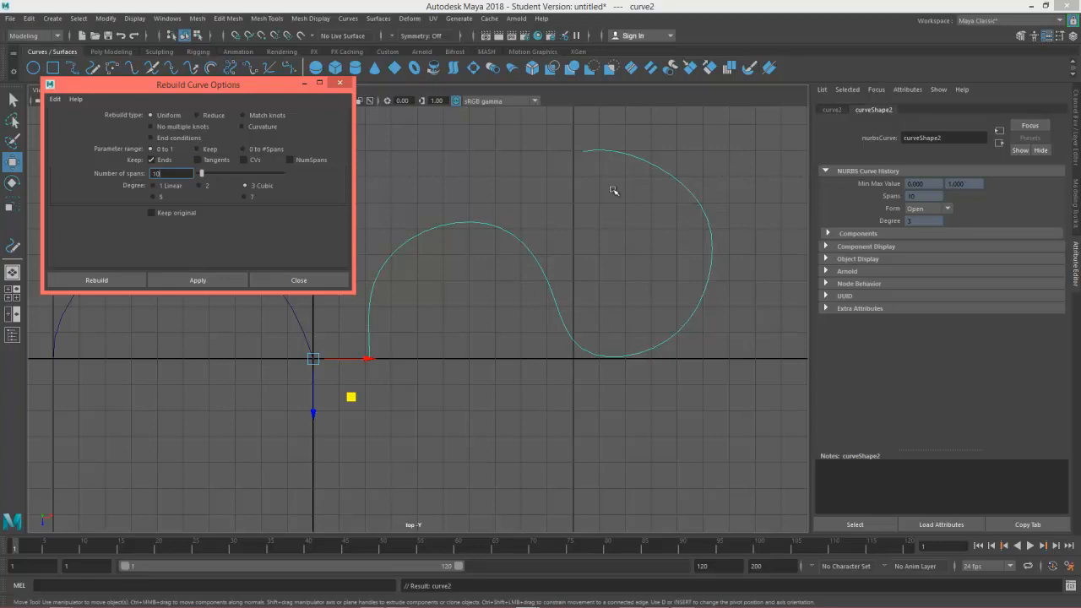
# Display and select all control vertices of the rebuilt curve to examine their spacing, keeping the rebuild options clear of it.
pyautogui.click(514, 239)
pyautogui.moveTo(514, 238); pyautogui.dragTo(446, 234, button='right')
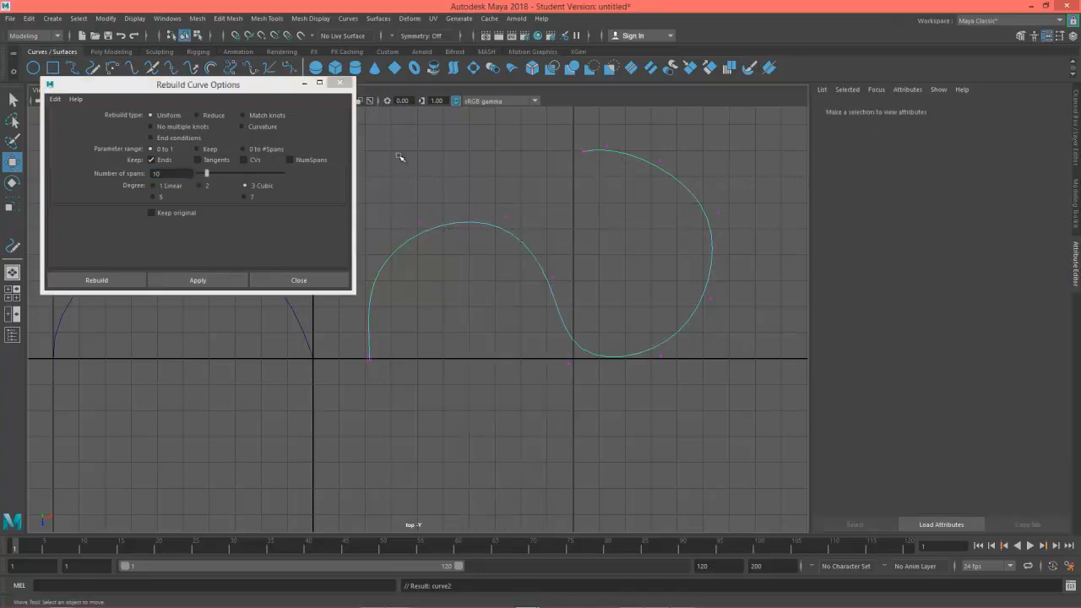
pyautogui.moveTo(252, 88); pyautogui.dragTo(233, 65)
pyautogui.moveTo(334, 113); pyautogui.dragTo(756, 476)
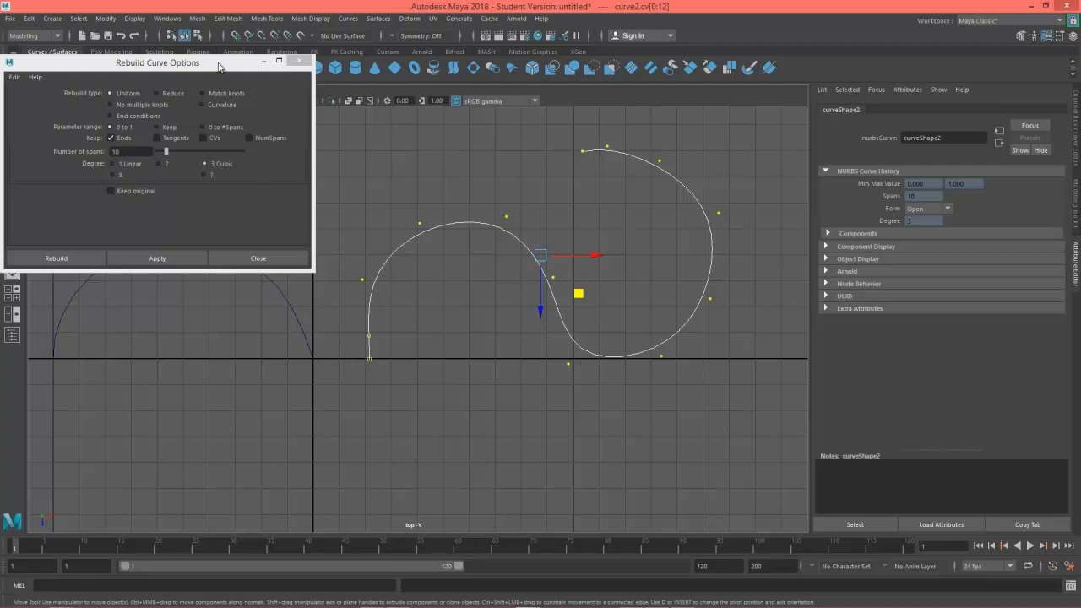
pyautogui.moveTo(218, 66); pyautogui.dragTo(269, 144)
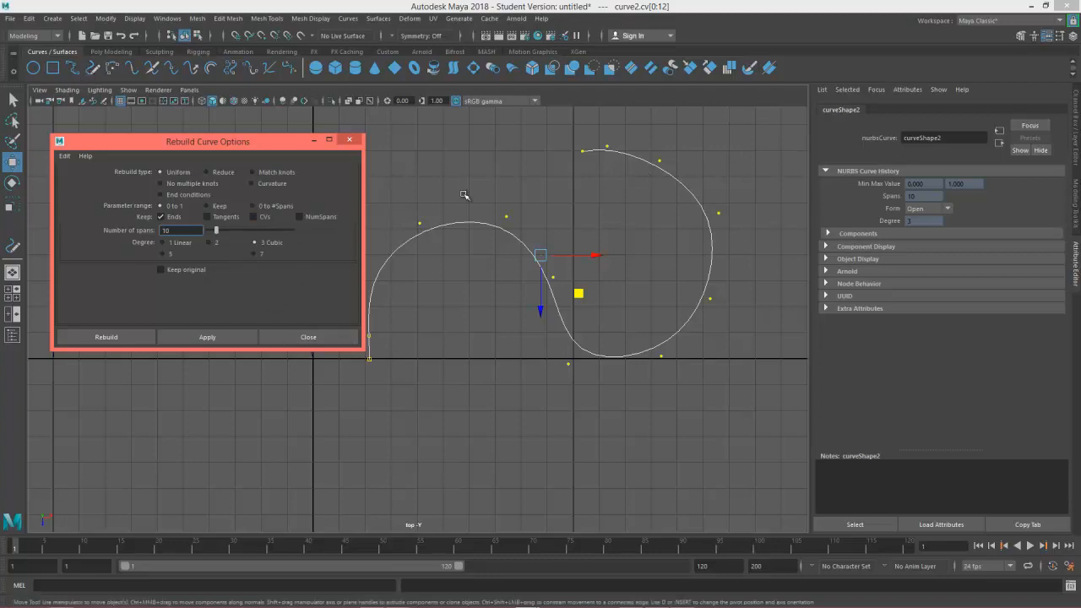
pyautogui.moveTo(209, 141); pyautogui.dragTo(149, 123)
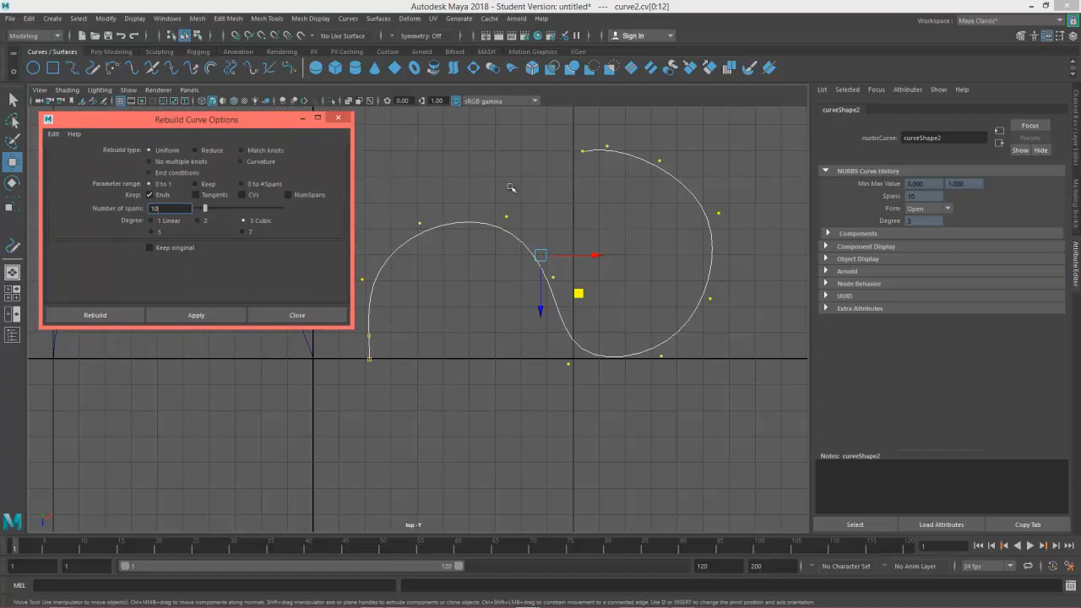
# Close the Rebuild Curve options and clear the selection of the pencil curve's control vertices.
pyautogui.click(340, 122)
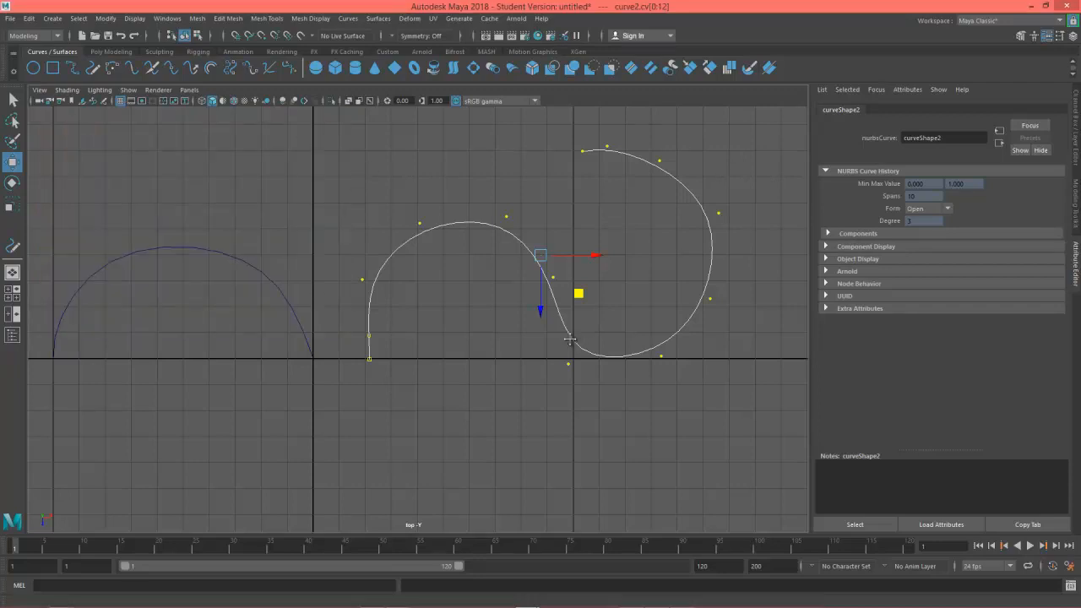
pyautogui.keyDown('alt'); pyautogui.moveTo(570, 340); pyautogui.dragTo(253, 348, button='middle'); pyautogui.keyUp('alt')
pyautogui.keyDown('alt'); pyautogui.moveTo(459, 331); pyautogui.dragTo(364, 322, button='middle'); pyautogui.keyUp('alt')
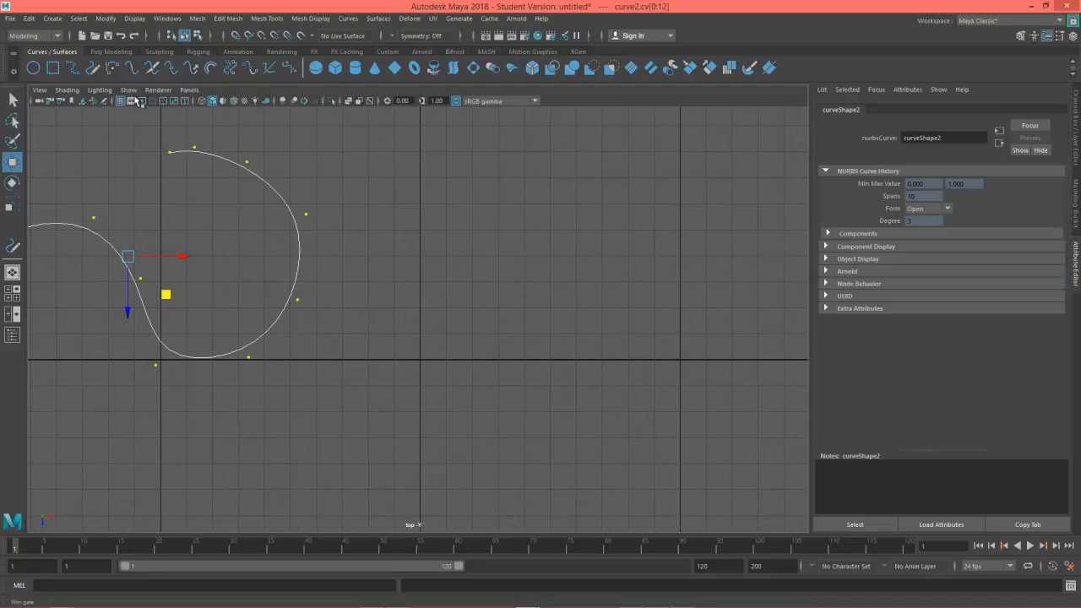
pyautogui.click(450, 217)
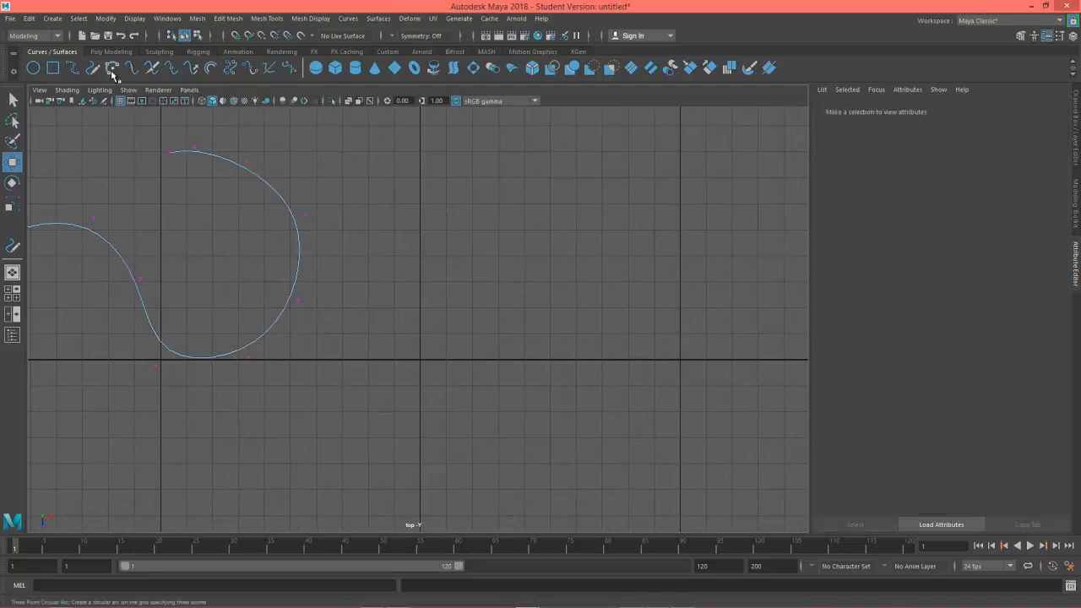
# Draw a three-point circular arc with a radius of about 6.7 cm beside the pencil curve, starting on the horizontal grid axis.
pyautogui.click(112, 71)
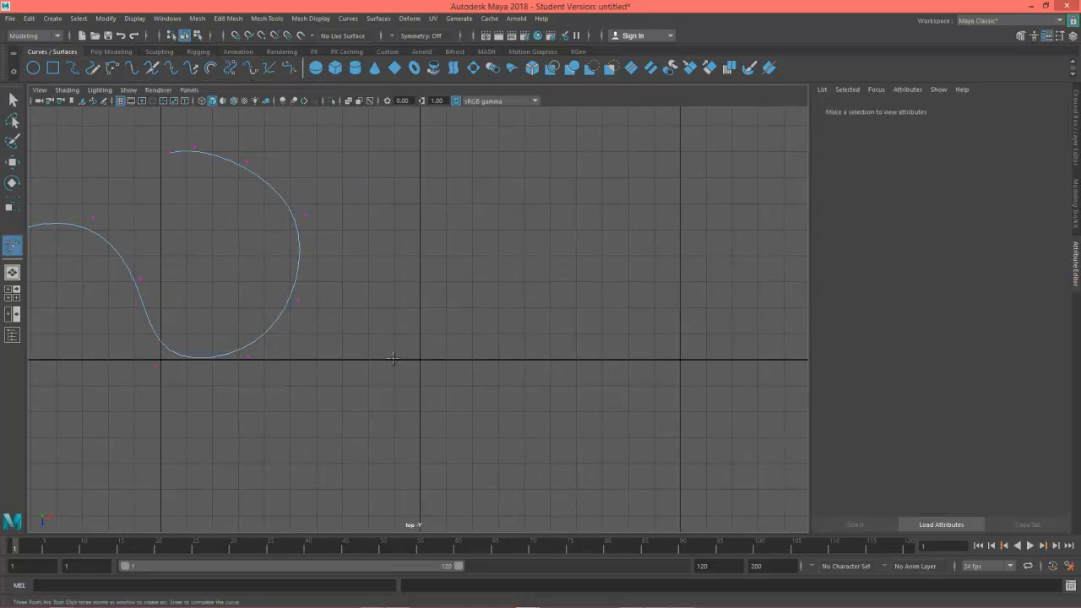
pyautogui.click(469, 217)
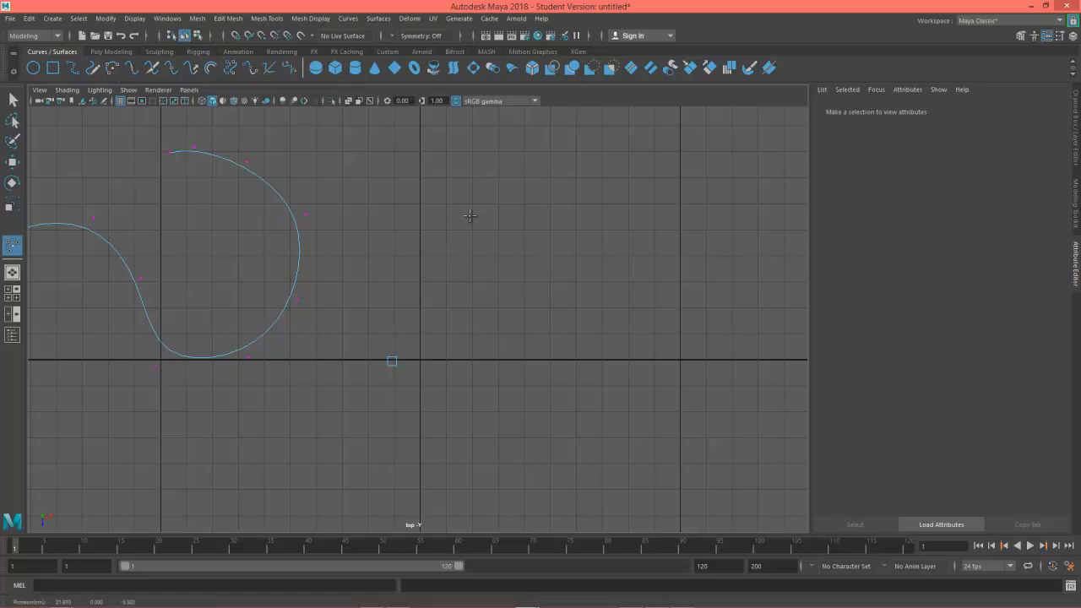
pyautogui.click(653, 361)
pyautogui.moveTo(653, 360)
pyautogui.mouseDown()
pyautogui.moveTo(645, 212)
pyautogui.moveTo(562, 181)
pyautogui.moveTo(656, 260)
pyautogui.moveTo(671, 335)
pyautogui.moveTo(673, 309)
pyautogui.moveTo(576, 183)
pyautogui.moveTo(583, 190)
pyautogui.mouseUp()
pyautogui.scroll(3, 541, 293)
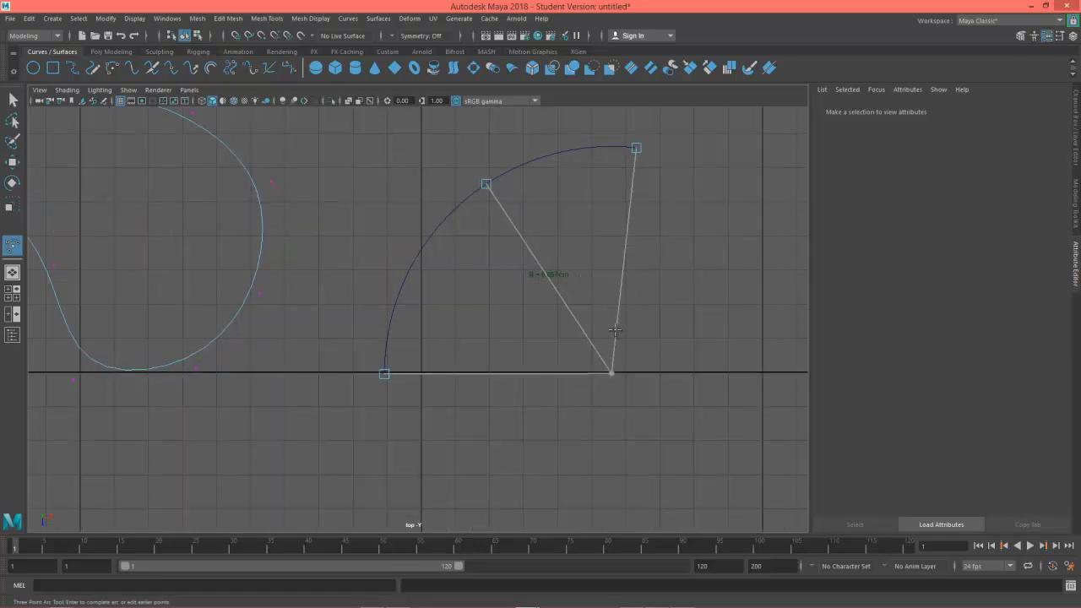
pyautogui.scroll(-2, 614, 330)
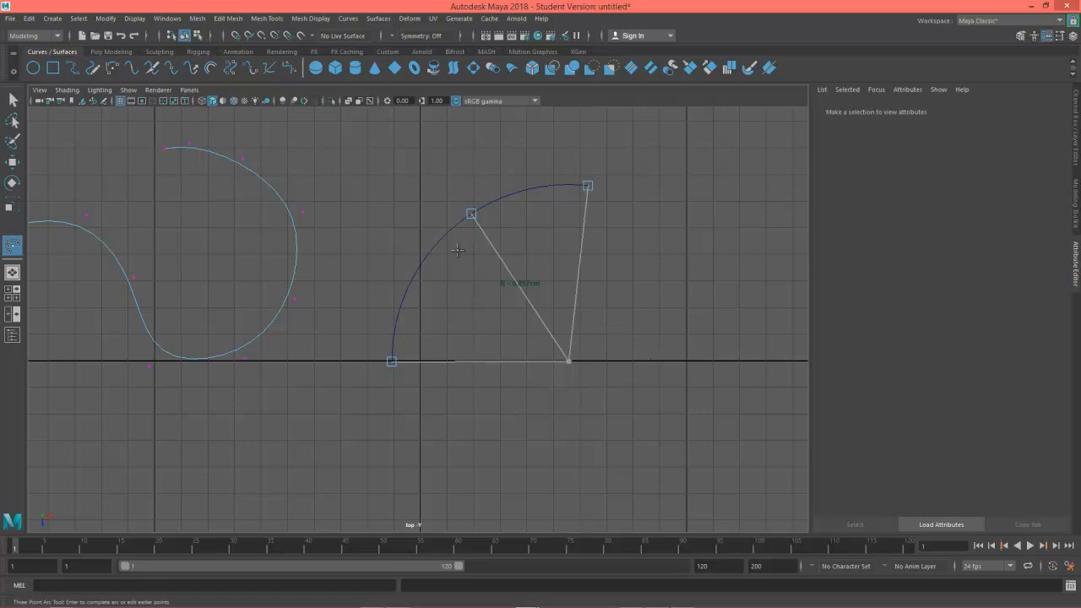
pyautogui.keyDown('alt'); pyautogui.moveTo(679, 258); pyautogui.dragTo(588, 281, button='middle'); pyautogui.keyUp('alt')
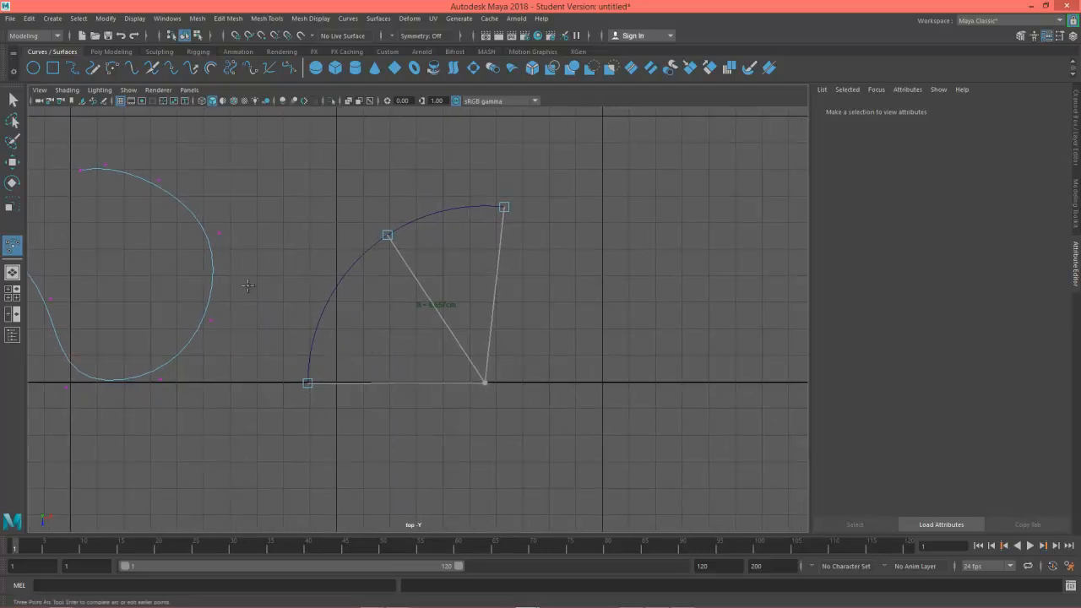
pyautogui.keyDown('alt'); pyautogui.moveTo(459, 263); pyautogui.dragTo(417, 268, button='middle'); pyautogui.keyUp('alt')
pyautogui.press('w')
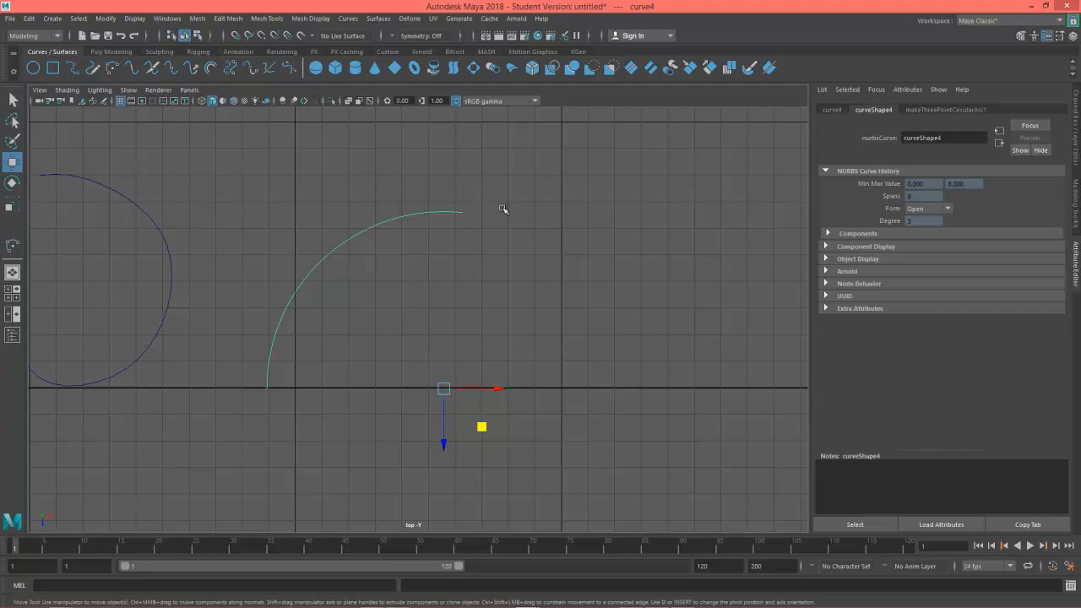
# Delete the construction history of the new arc, checking its inputs in the channel box, and return to the curve tools.
pyautogui.click(1078, 115)
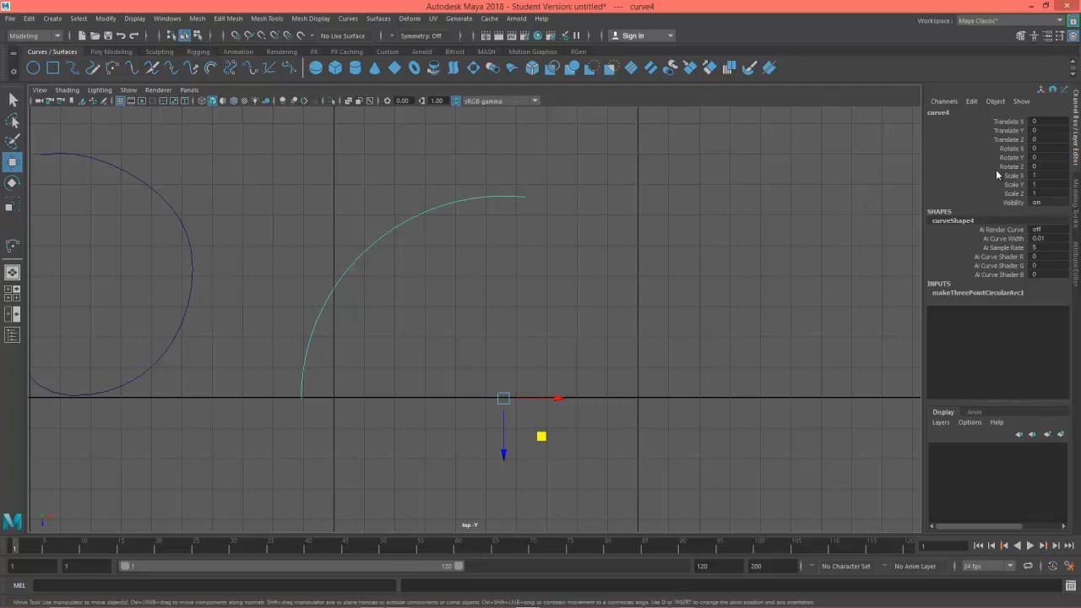
pyautogui.click(108, 52)
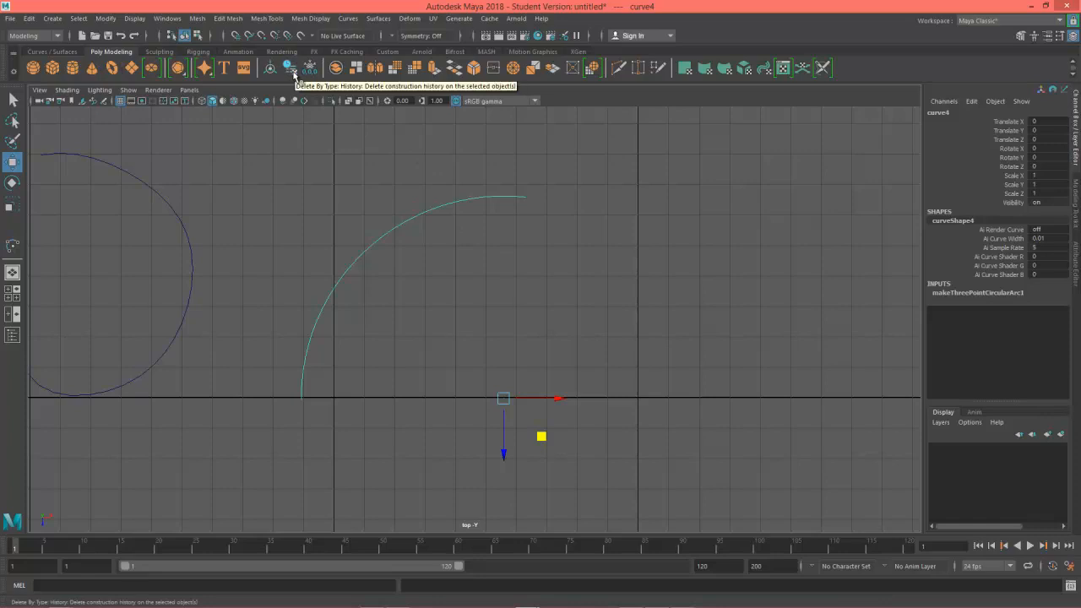
pyautogui.click(290, 68)
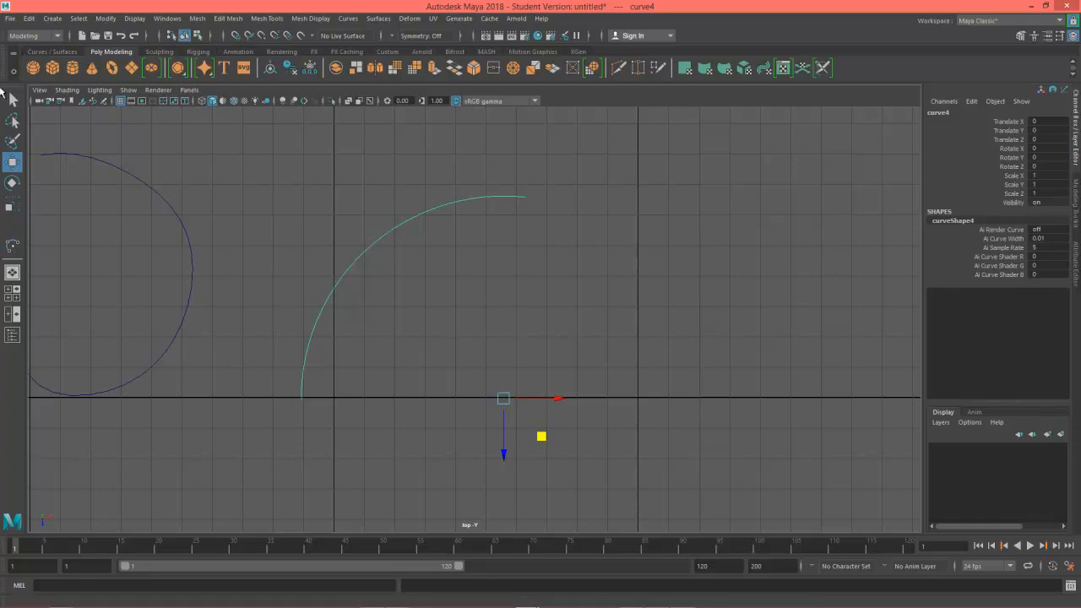
pyautogui.click(55, 52)
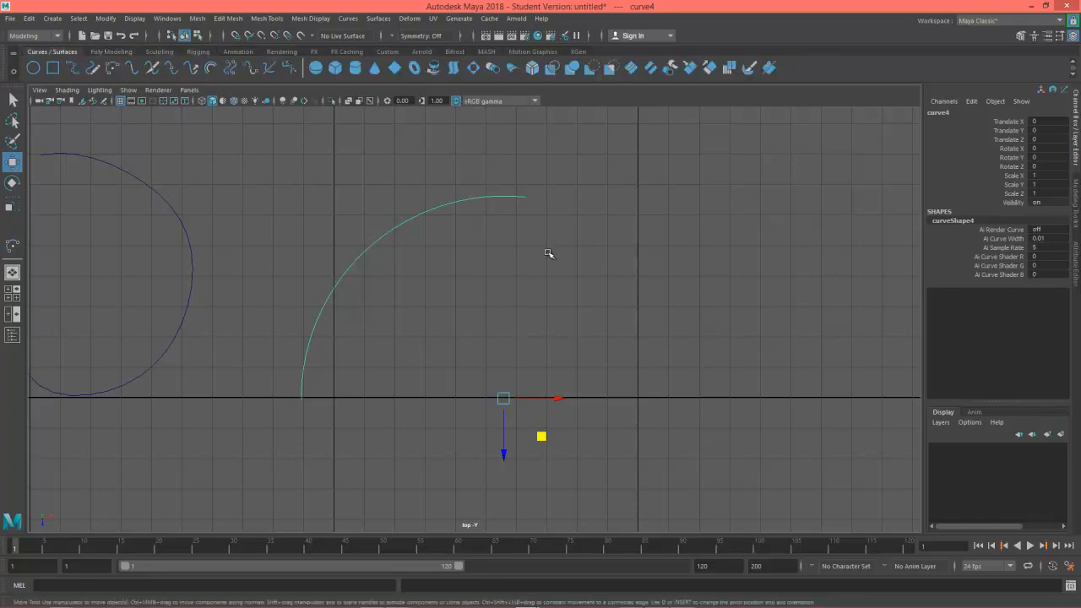
# Select the arc and the pencil curve together and join them with Attach Curves.
pyautogui.keyDown('alt'); pyautogui.moveTo(550, 253); pyautogui.dragTo(318, 269, button='middle'); pyautogui.keyUp('alt')
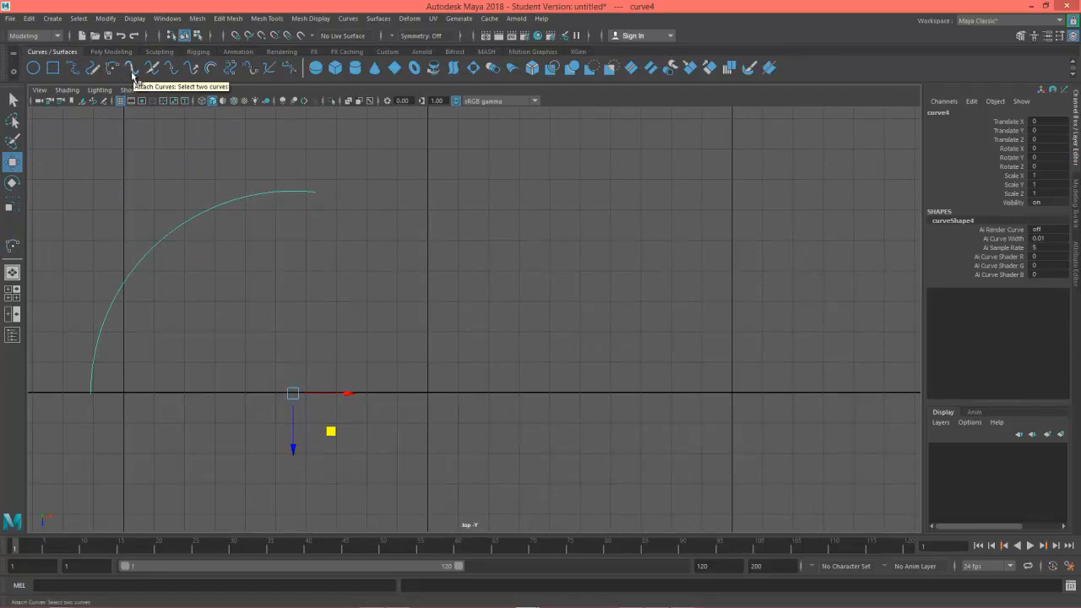
pyautogui.keyDown('alt'); pyautogui.moveTo(231, 184); pyautogui.dragTo(408, 183, button='middle'); pyautogui.keyUp('alt')
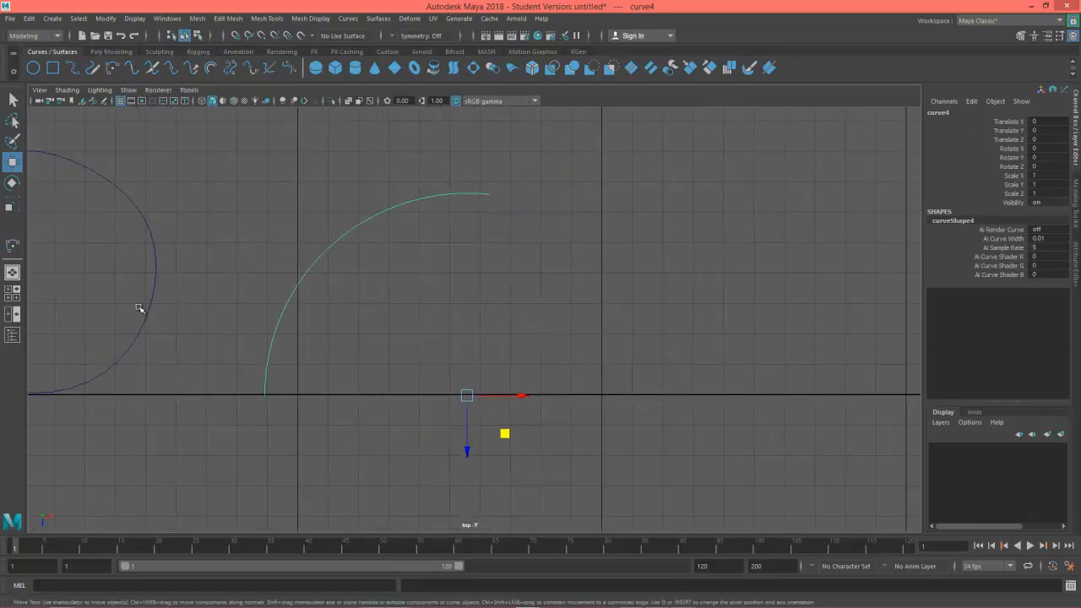
pyautogui.click(146, 309)
pyautogui.keyDown('alt'); pyautogui.moveTo(262, 326); pyautogui.dragTo(389, 362, button='middle'); pyautogui.keyUp('alt')
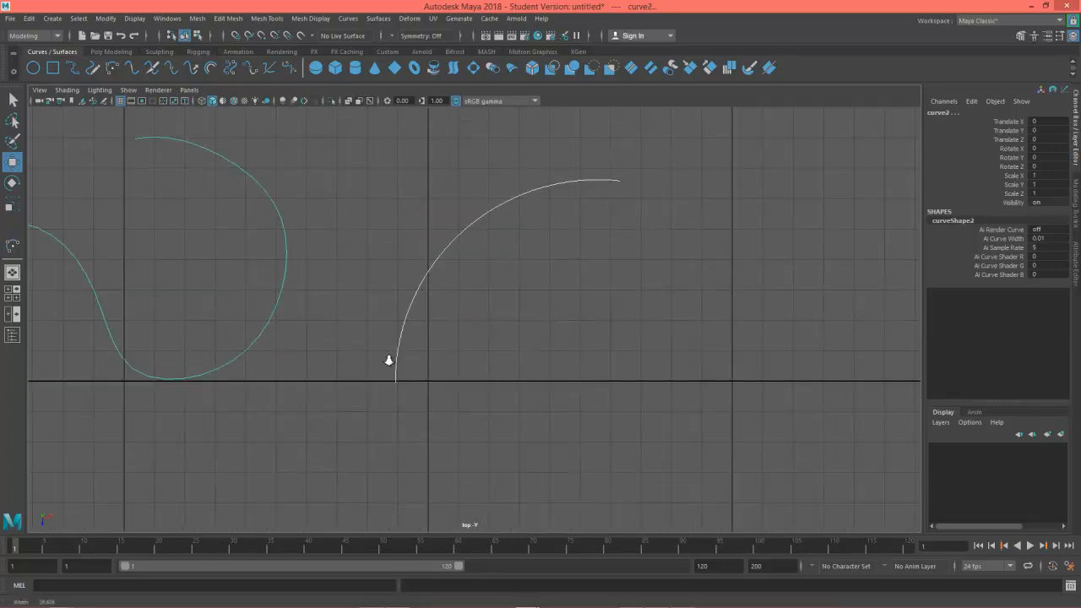
pyautogui.keyDown('alt'); pyautogui.moveTo(389, 362); pyautogui.dragTo(200, 350, button='right'); pyautogui.keyUp('alt')
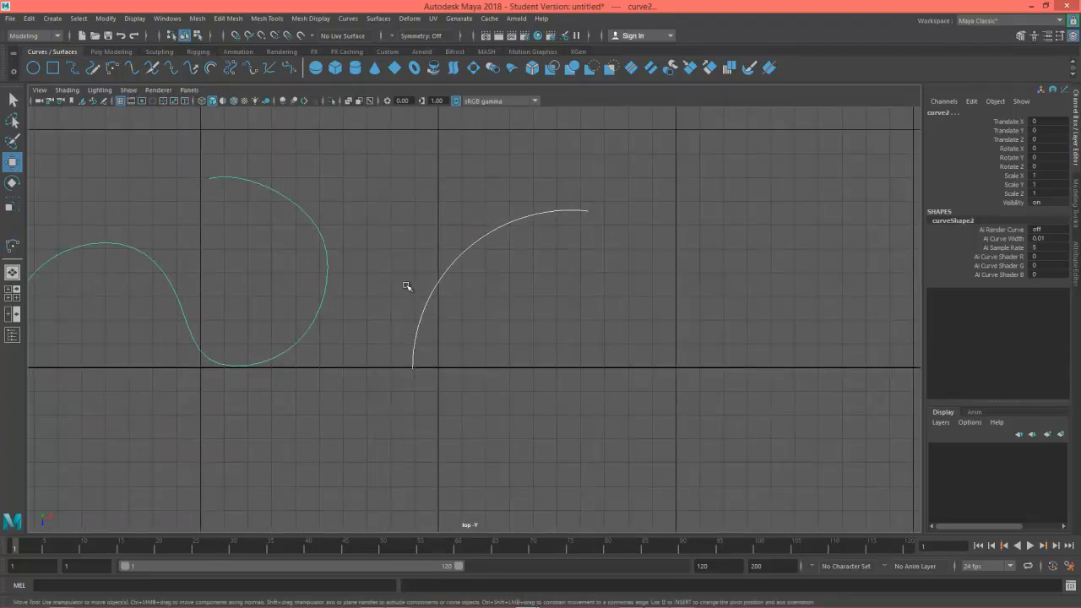
pyautogui.click(451, 253)
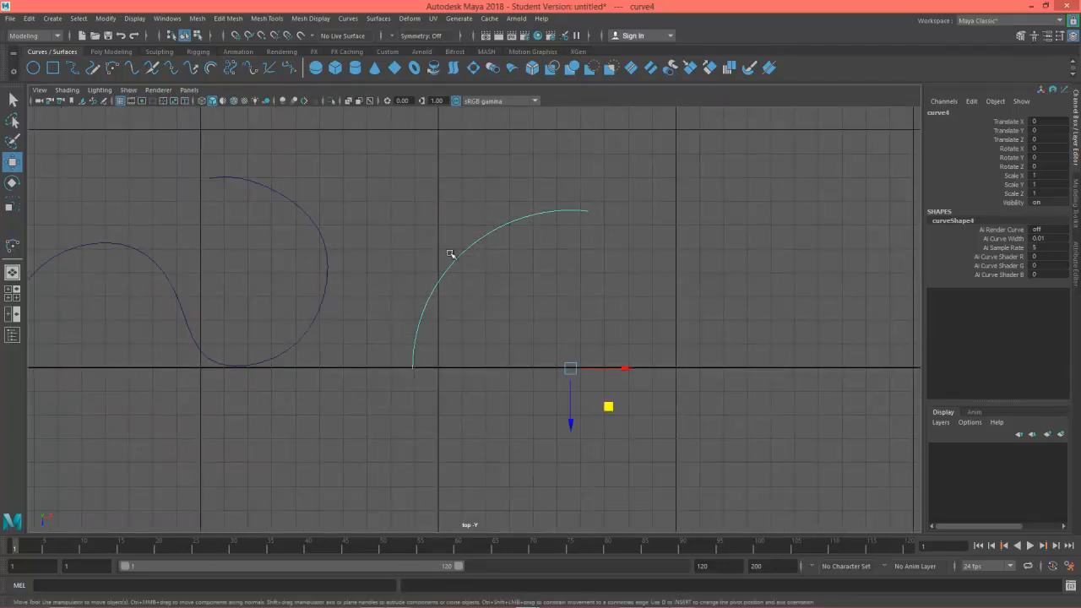
pyautogui.keyDown('shift'); pyautogui.click(326, 287); pyautogui.keyUp('shift')
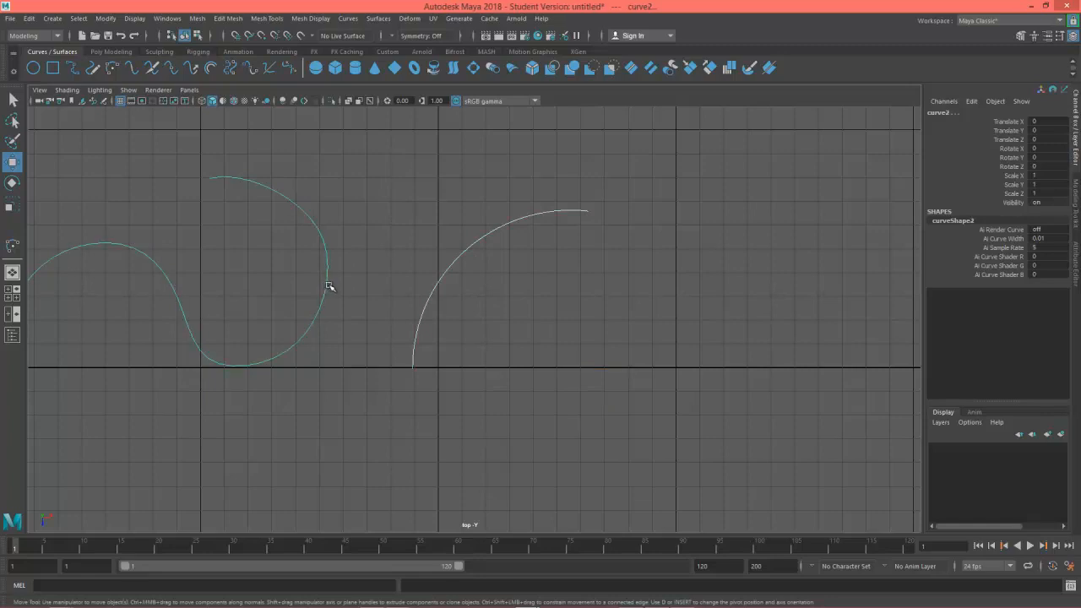
pyautogui.click(131, 68)
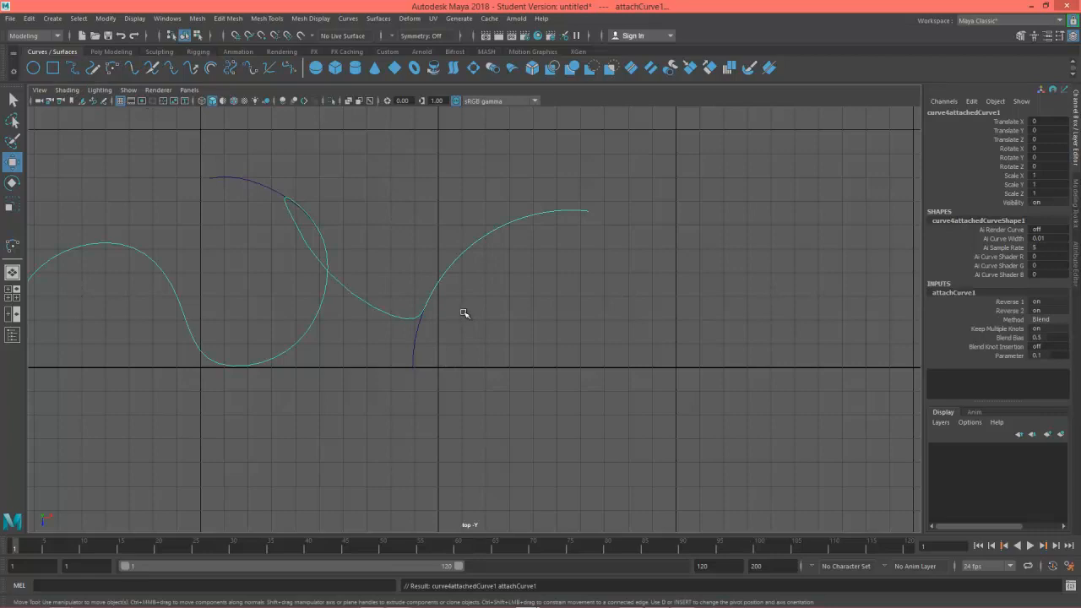
# Move the attached curve along Z by about 8.7 units, clear of the two original curves.
pyautogui.keyDown('alt'); pyautogui.moveTo(307, 299); pyautogui.dragTo(442, 302, button='middle'); pyautogui.keyUp('alt')
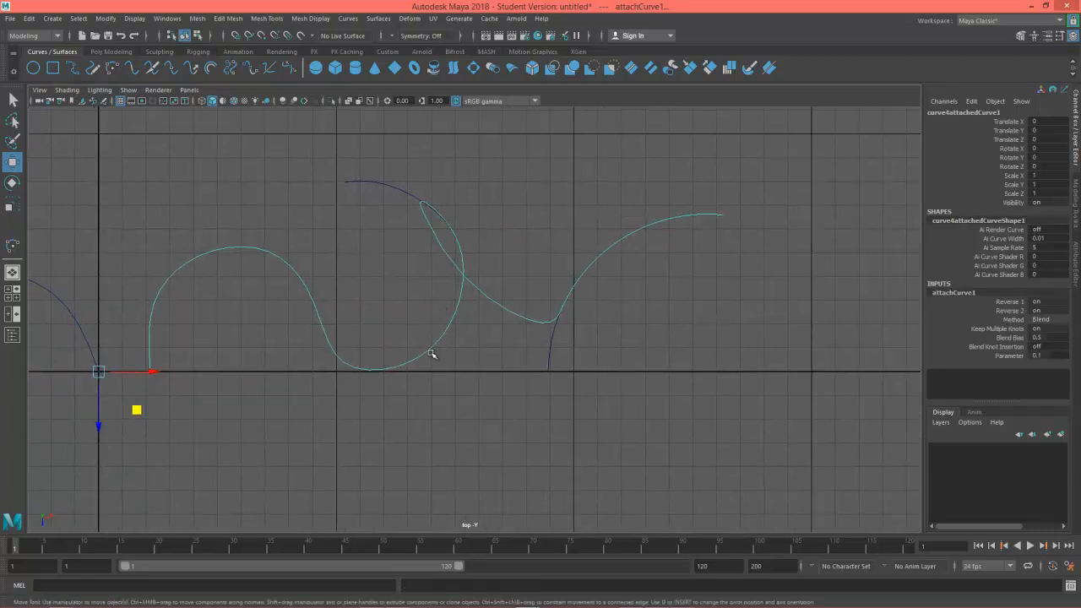
pyautogui.keyDown('alt'); pyautogui.moveTo(504, 362); pyautogui.dragTo(431, 364, button='middle'); pyautogui.keyUp('alt')
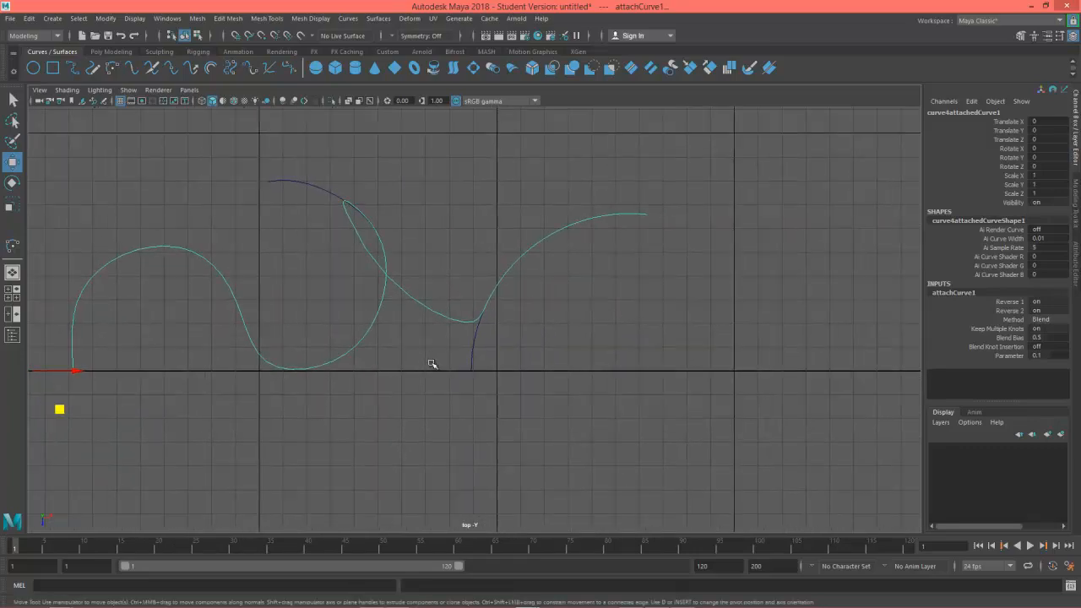
pyautogui.keyDown('alt'); pyautogui.moveTo(186, 383); pyautogui.dragTo(251, 328, button='middle'); pyautogui.keyUp('alt')
pyautogui.keyDown('alt'); pyautogui.moveTo(418, 405); pyautogui.dragTo(245, 396, button='right'); pyautogui.keyUp('alt')
pyautogui.moveTo(152, 372); pyautogui.dragTo(216, 545)
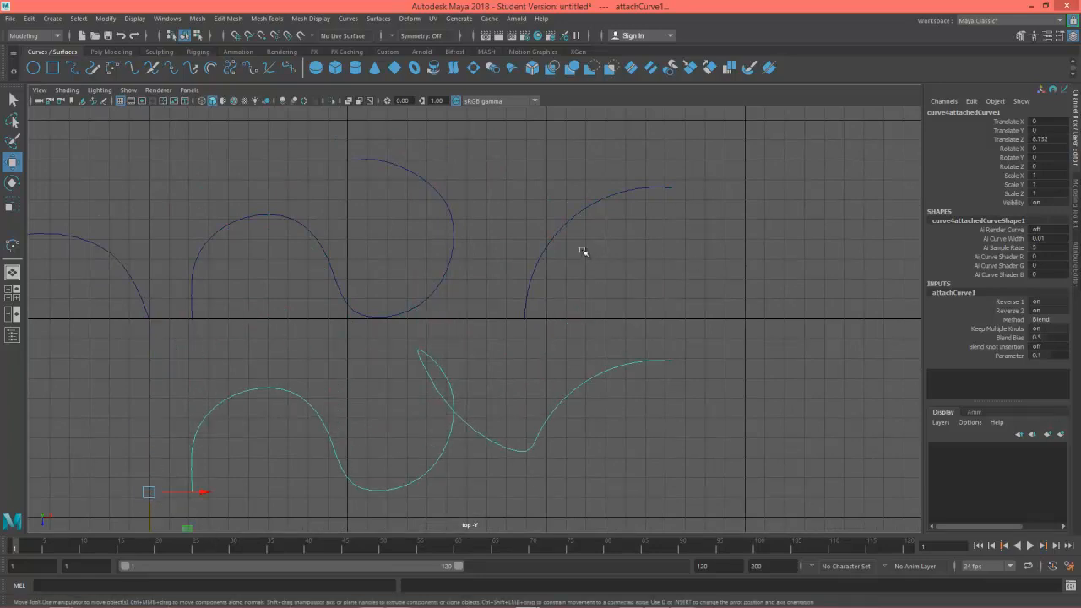
# Select the two original curves to check that they are separate, and delete the attached curve.
pyautogui.moveTo(244, 145); pyautogui.dragTo(647, 249)
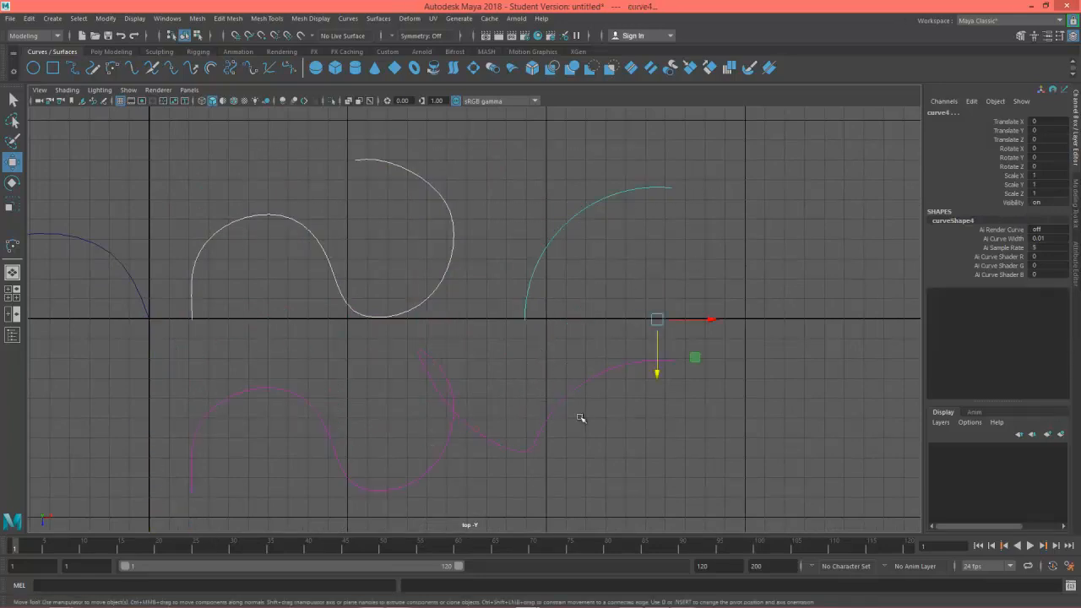
pyautogui.click(548, 421)
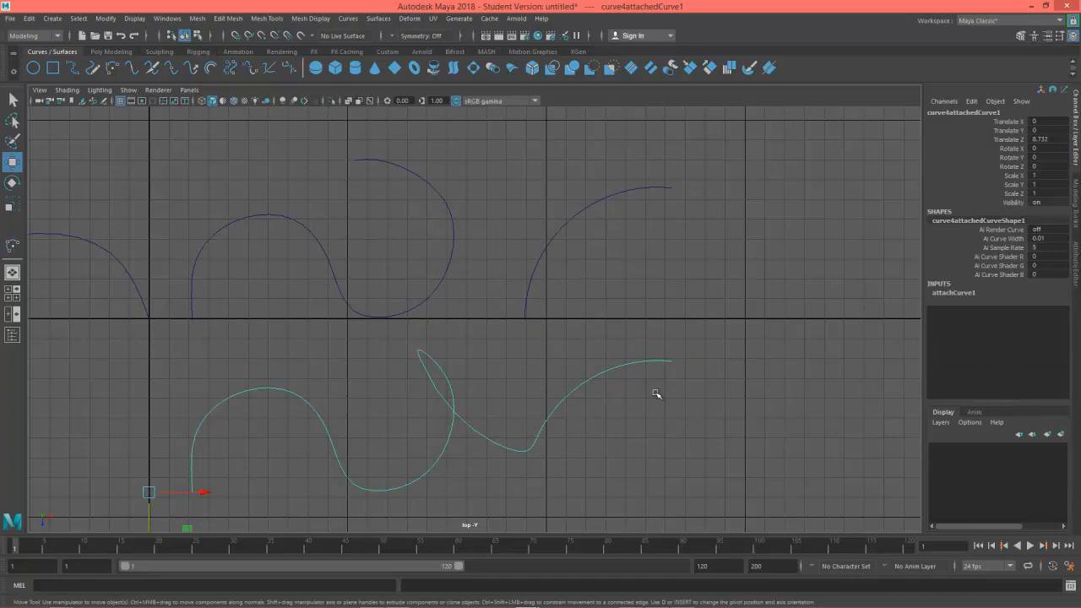
pyautogui.press('Delete')
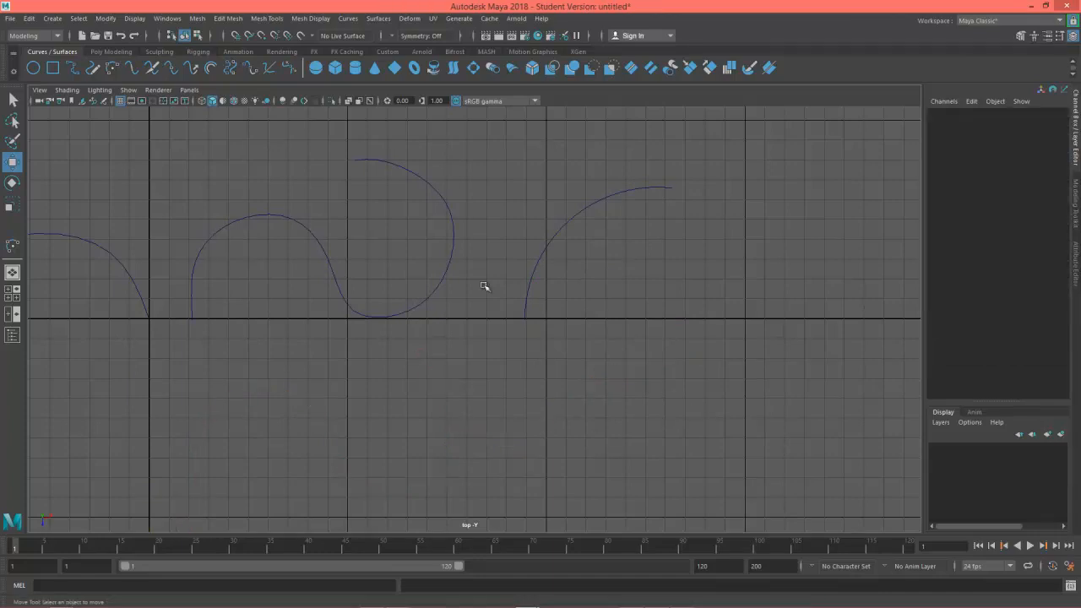
# Pick a curve point near the middle of the three-point arc and split the arc there with Detach Curves.
pyautogui.keyDown('alt'); pyautogui.moveTo(521, 316); pyautogui.dragTo(405, 336, button='middle'); pyautogui.keyUp('alt')
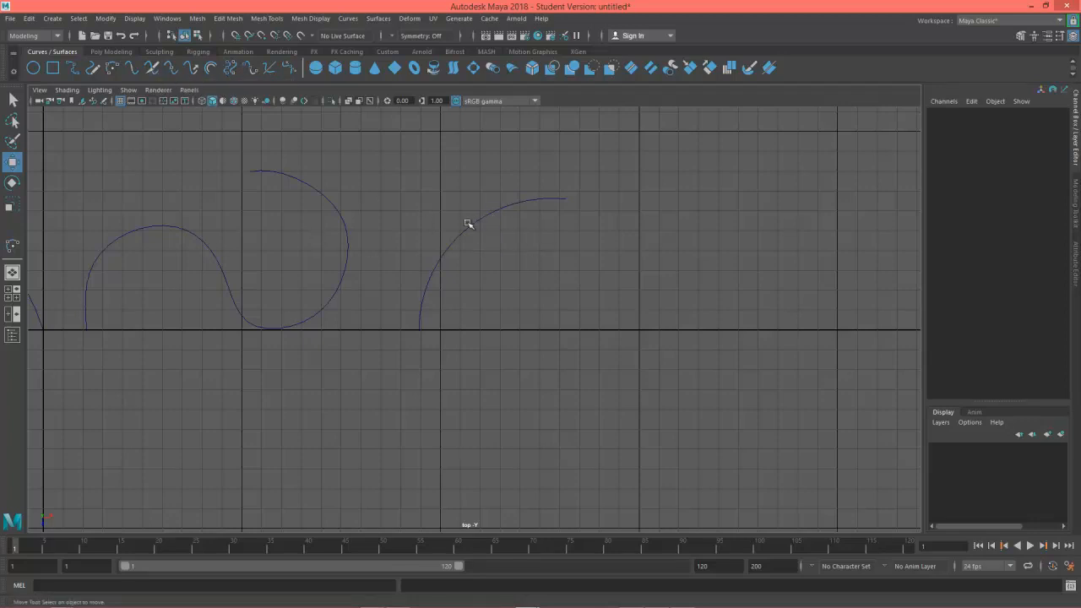
pyautogui.keyDown('alt'); pyautogui.moveTo(536, 228); pyautogui.dragTo(493, 252, button='middle'); pyautogui.keyUp('alt')
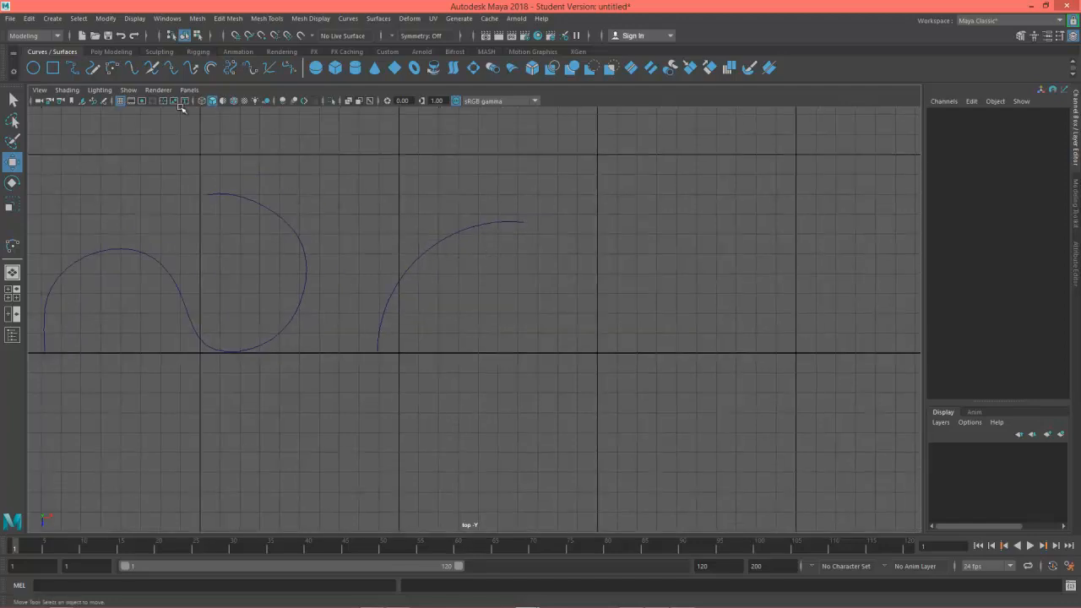
pyautogui.keyDown('alt'); pyautogui.moveTo(412, 266); pyautogui.dragTo(571, 241, button='right'); pyautogui.keyUp('alt')
pyautogui.keyDown('alt'); pyautogui.moveTo(340, 261); pyautogui.dragTo(333, 295, button='middle'); pyautogui.keyUp('alt')
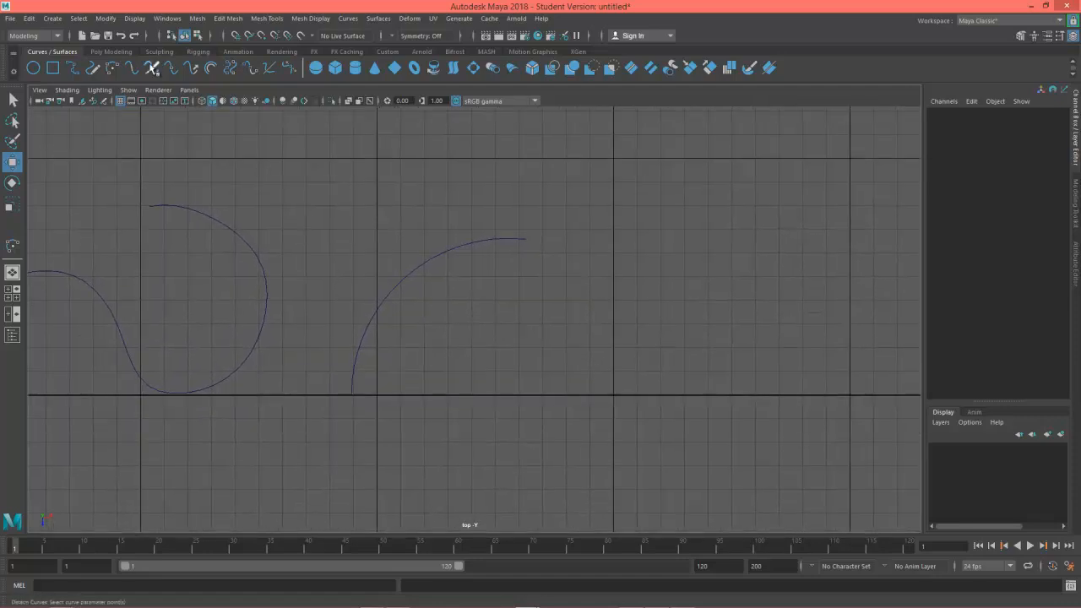
pyautogui.click(426, 265)
pyautogui.rightClick(426, 265)
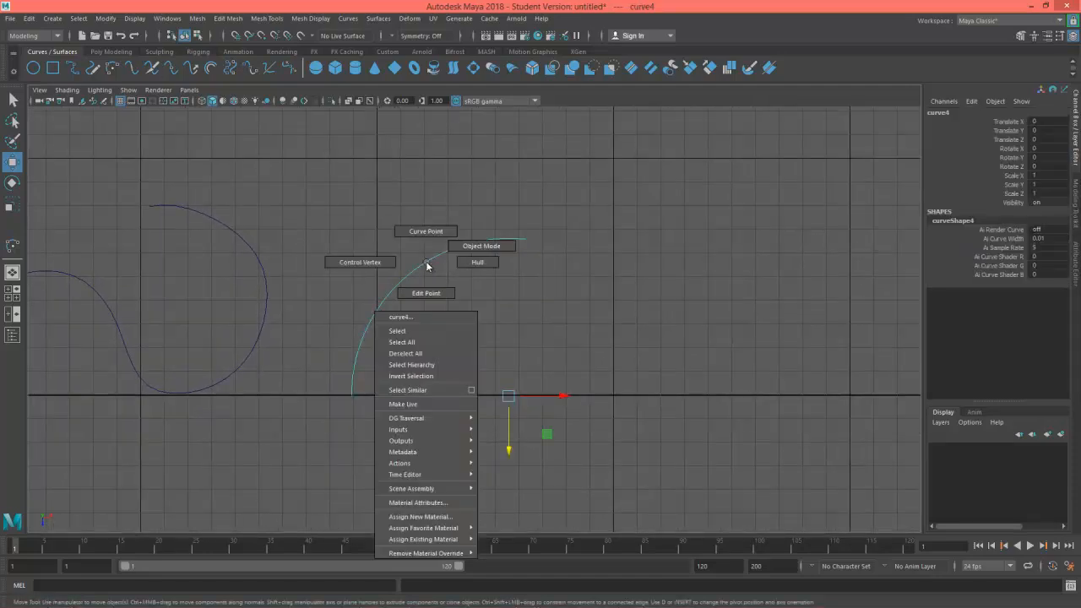
pyautogui.moveTo(426, 265); pyautogui.dragTo(425, 240, button='right')
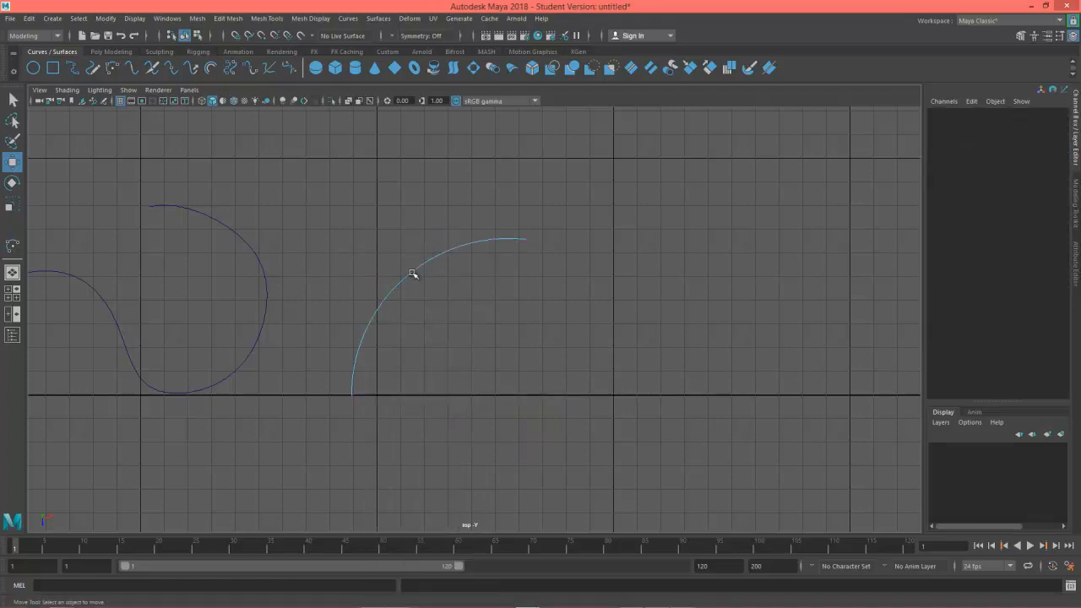
pyautogui.click(393, 292)
pyautogui.moveTo(394, 298); pyautogui.dragTo(405, 273)
pyautogui.moveTo(502, 242)
pyautogui.mouseDown()
pyautogui.moveTo(442, 251)
pyautogui.moveTo(374, 321)
pyautogui.moveTo(430, 251)
pyautogui.moveTo(406, 264)
pyautogui.mouseUp()
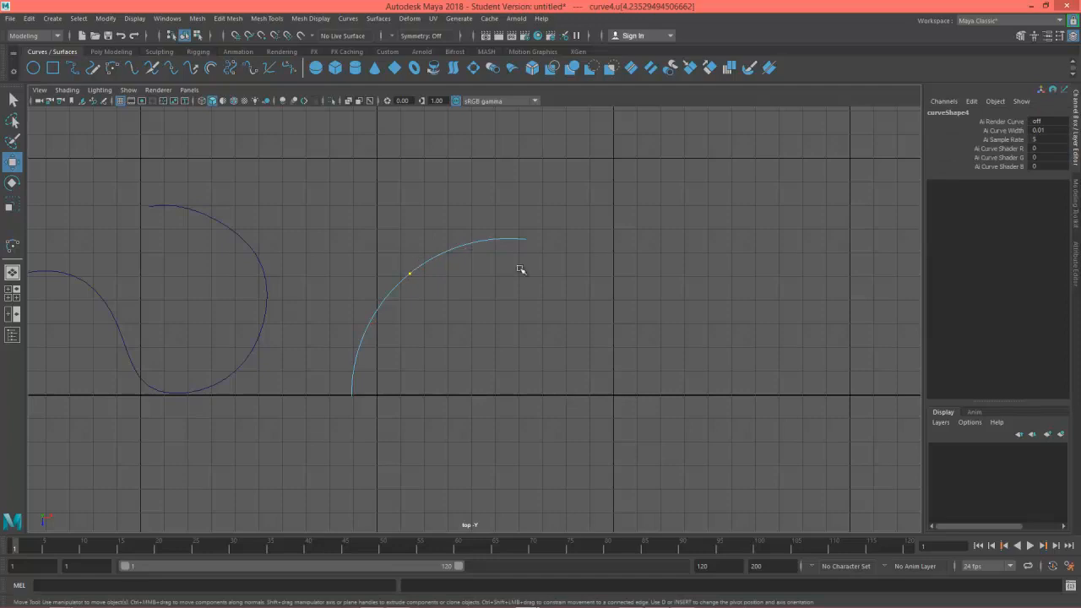
pyautogui.click(153, 70)
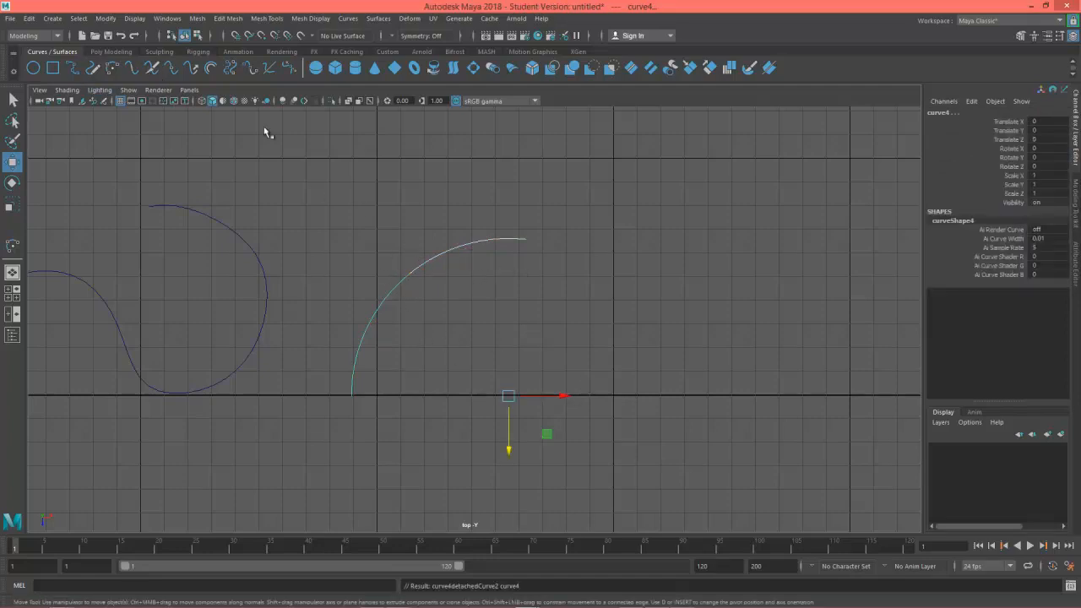
# Select the upper piece of the split arc to check the separation, and undo the detach.
pyautogui.click(459, 249)
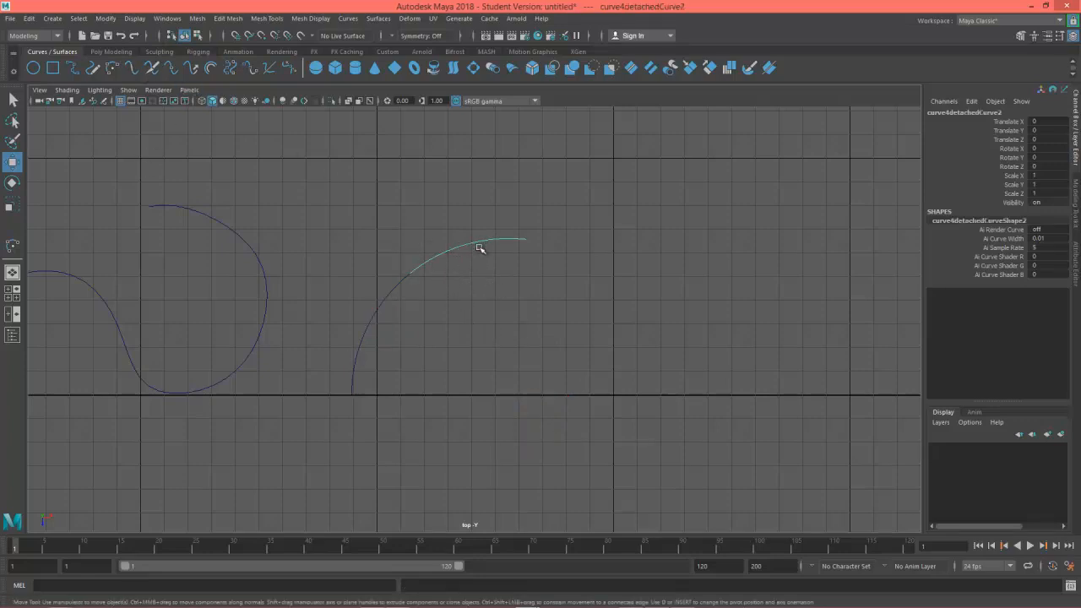
pyautogui.hotkey('ctrl', 'z')
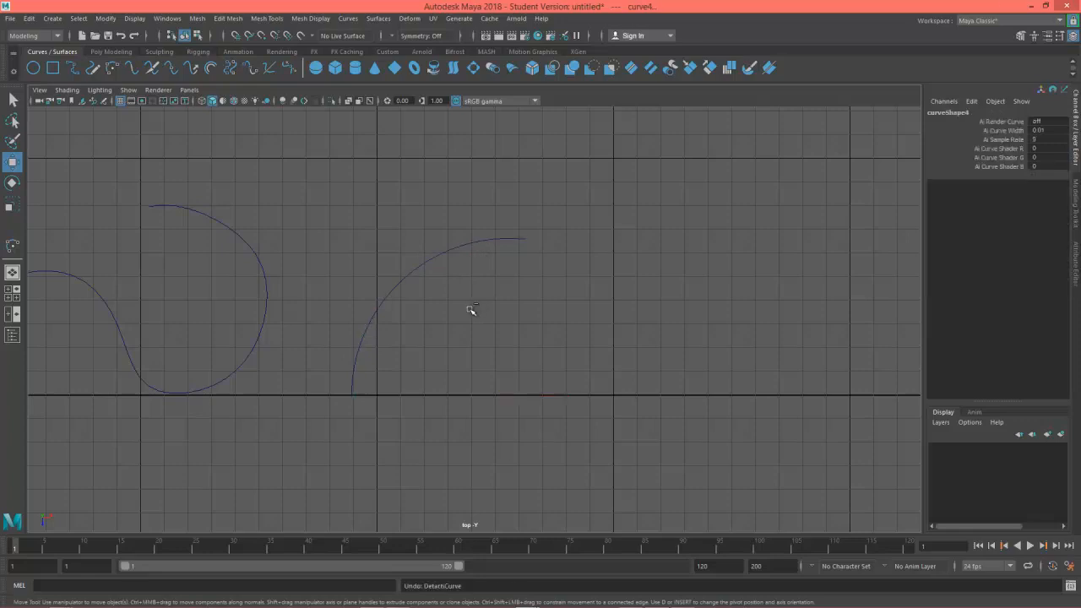
# Detach the three-point arc at a curve point near its upper end and select the short detached piece.
pyautogui.click(414, 273)
pyautogui.moveTo(414, 273); pyautogui.dragTo(415, 243, button='right')
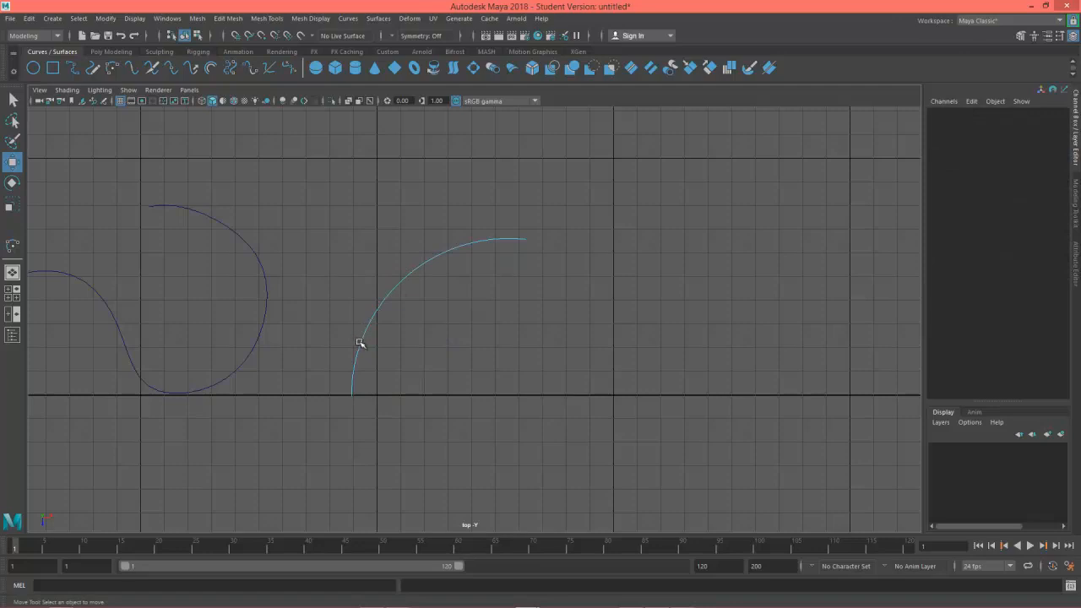
pyautogui.moveTo(368, 322)
pyautogui.mouseDown()
pyautogui.moveTo(435, 261)
pyautogui.moveTo(510, 244)
pyautogui.moveTo(367, 350)
pyautogui.moveTo(365, 398)
pyautogui.mouseUp()
pyautogui.moveTo(402, 314)
pyautogui.mouseDown()
pyautogui.moveTo(439, 274)
pyautogui.moveTo(505, 259)
pyautogui.moveTo(478, 267)
pyautogui.mouseUp()
pyautogui.click(152, 68)
pyautogui.moveTo(502, 241); pyautogui.dragTo(560, 222, button='right')
pyautogui.click(505, 241)
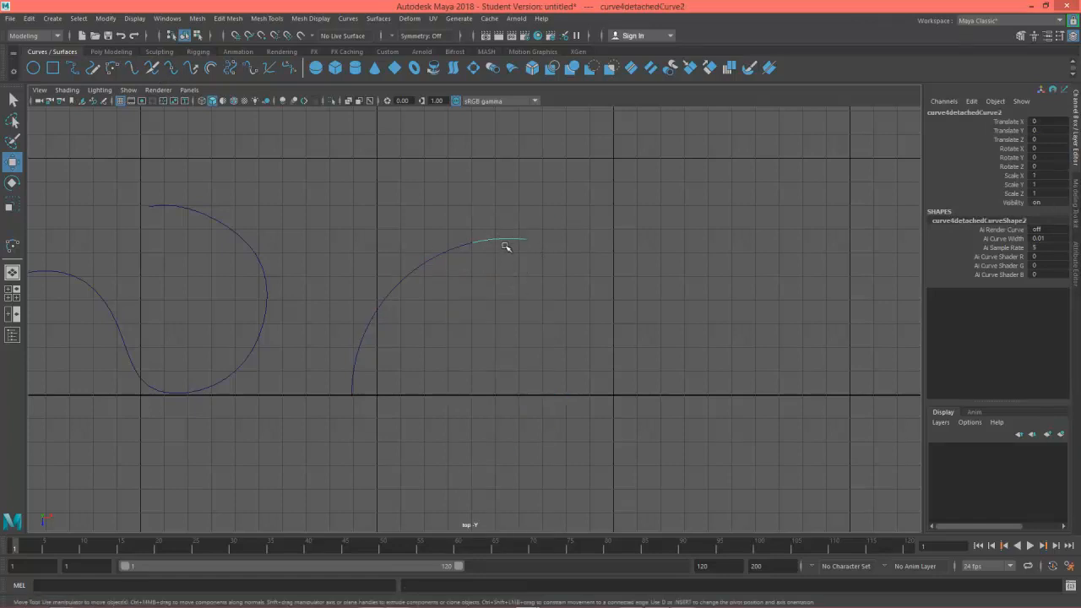
# Move the short detached arc piece about 11 units along X, and undo the move.
pyautogui.scroll(-4, 461, 299)
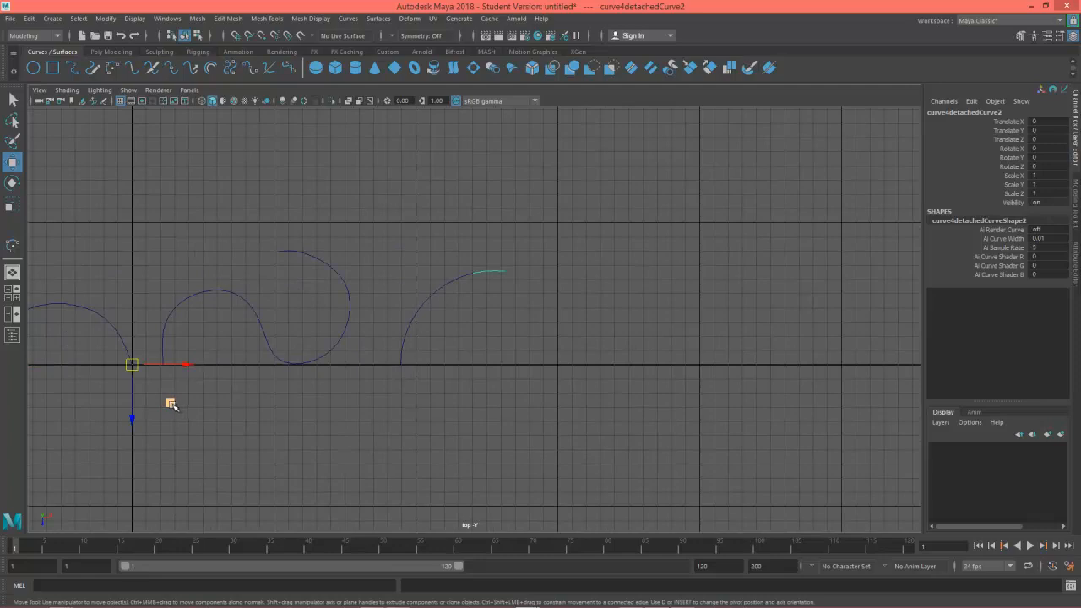
pyautogui.moveTo(172, 403); pyautogui.dragTo(355, 397)
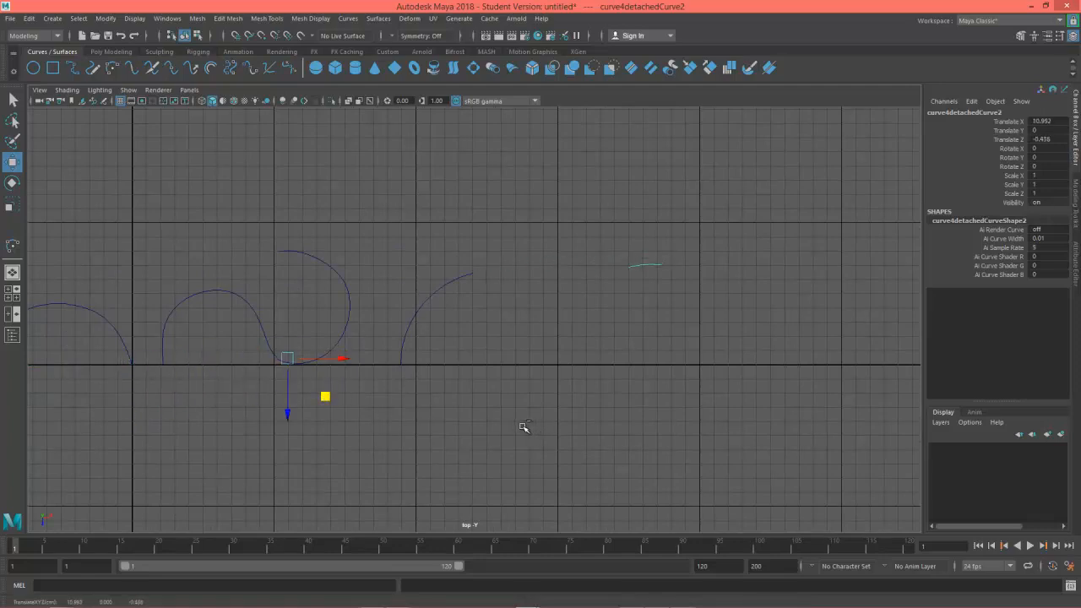
pyautogui.hotkey('ctrl', 'z')
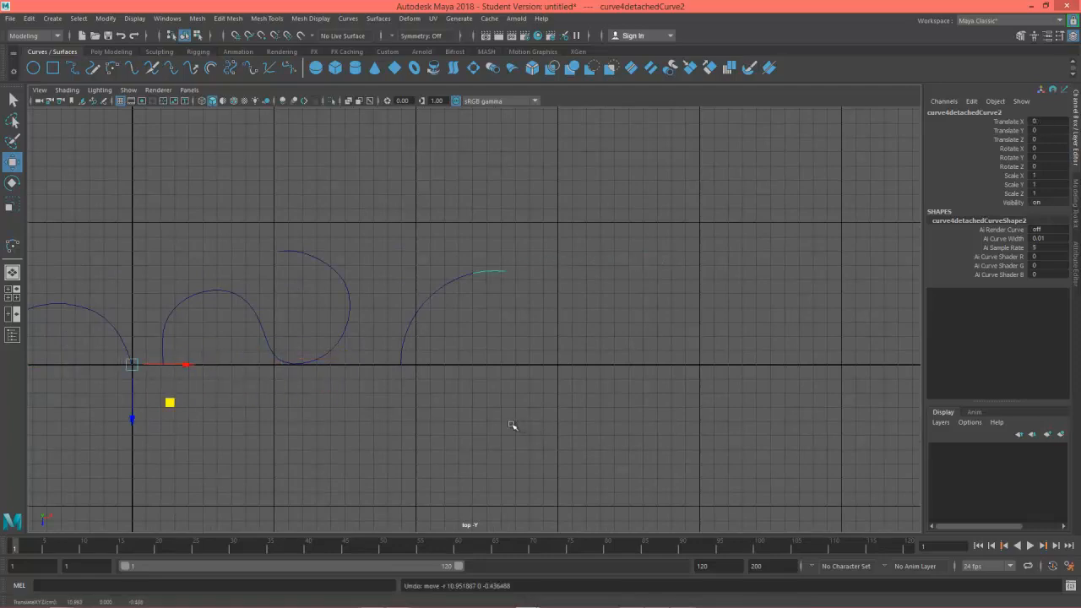
# Center the pivot of the short detached arc piece, and locate the command for deleting history.
pyautogui.click(112, 51)
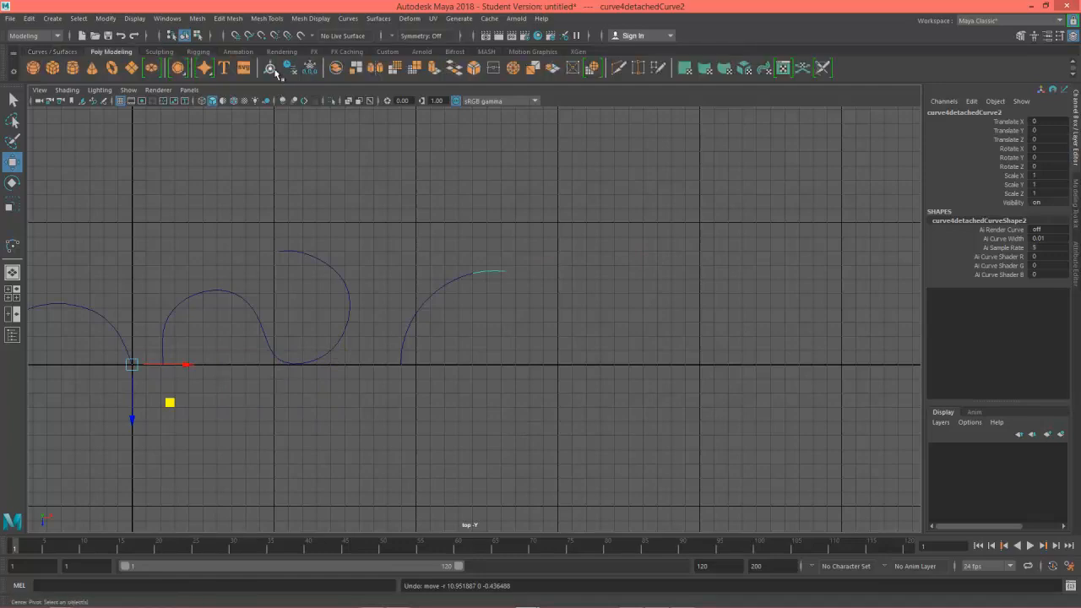
pyautogui.click(272, 70)
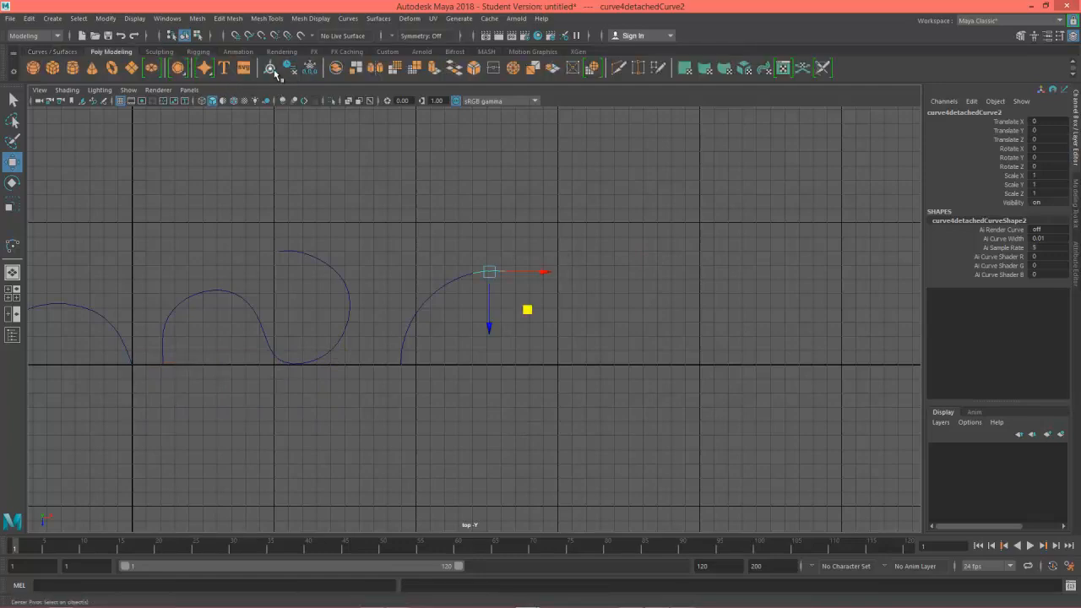
pyautogui.click(105, 19)
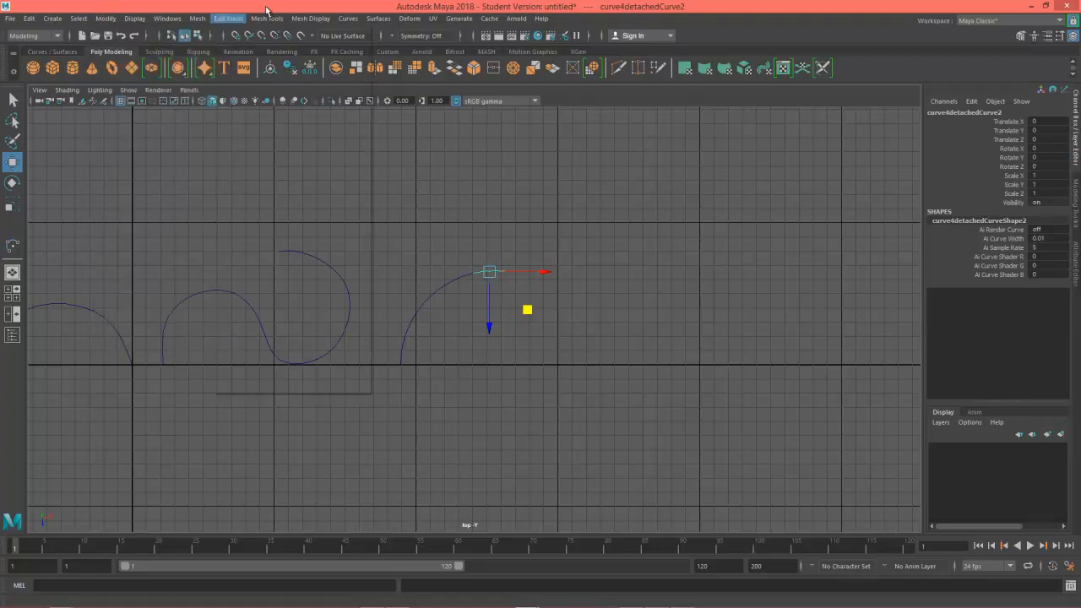
pyautogui.click(340, 229)
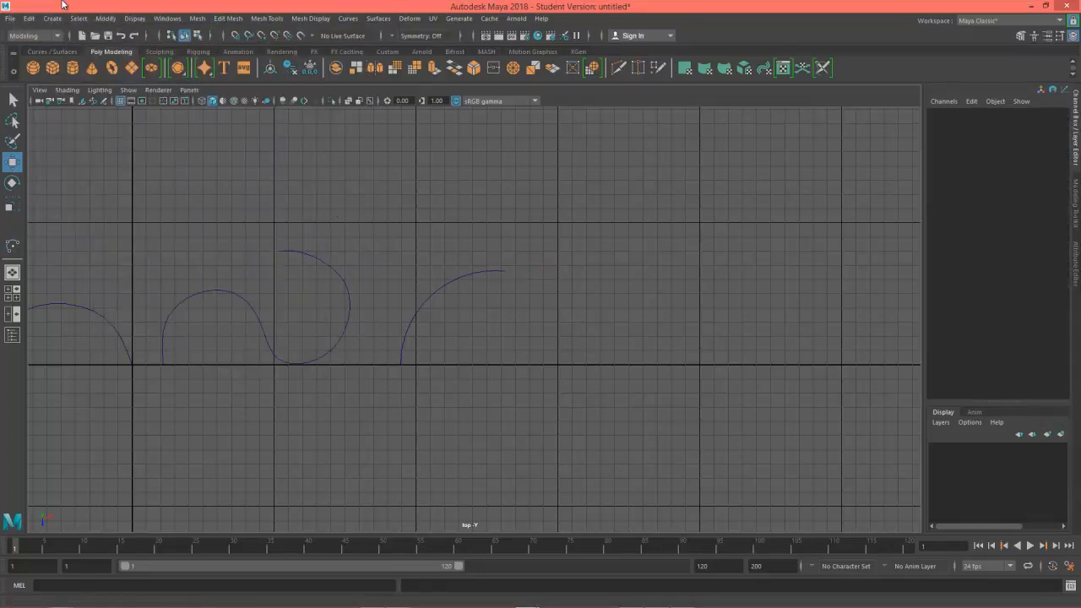
pyautogui.click(29, 18)
pyautogui.moveTo(72, 152)
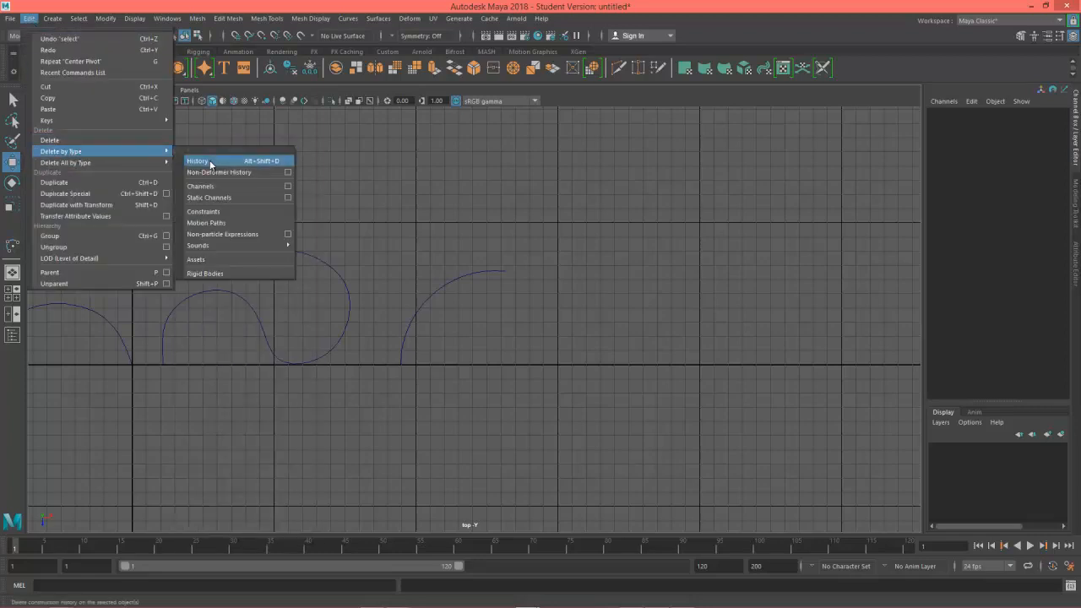
# Undo the pivot centering and the detach of the three-point arc.
pyautogui.click(480, 271)
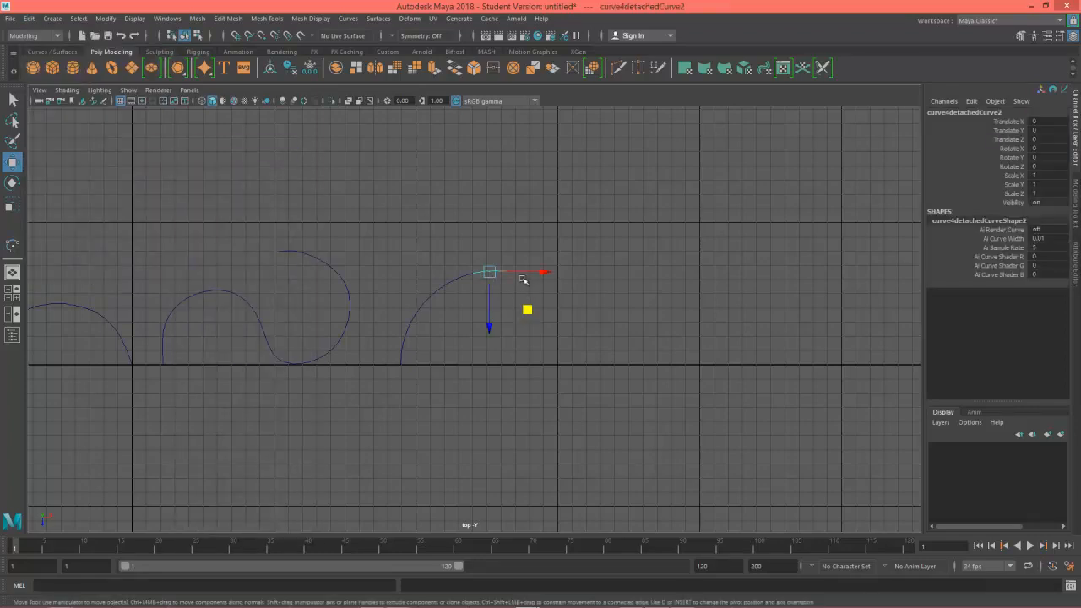
pyautogui.keyDown('alt'); pyautogui.moveTo(609, 311); pyautogui.dragTo(562, 301, button='middle'); pyautogui.keyUp('alt')
pyautogui.hotkey('ctrl', 'z')
pyautogui.hotkey('ctrl', 'z')
pyautogui.hotkey('ctrl', 'z')
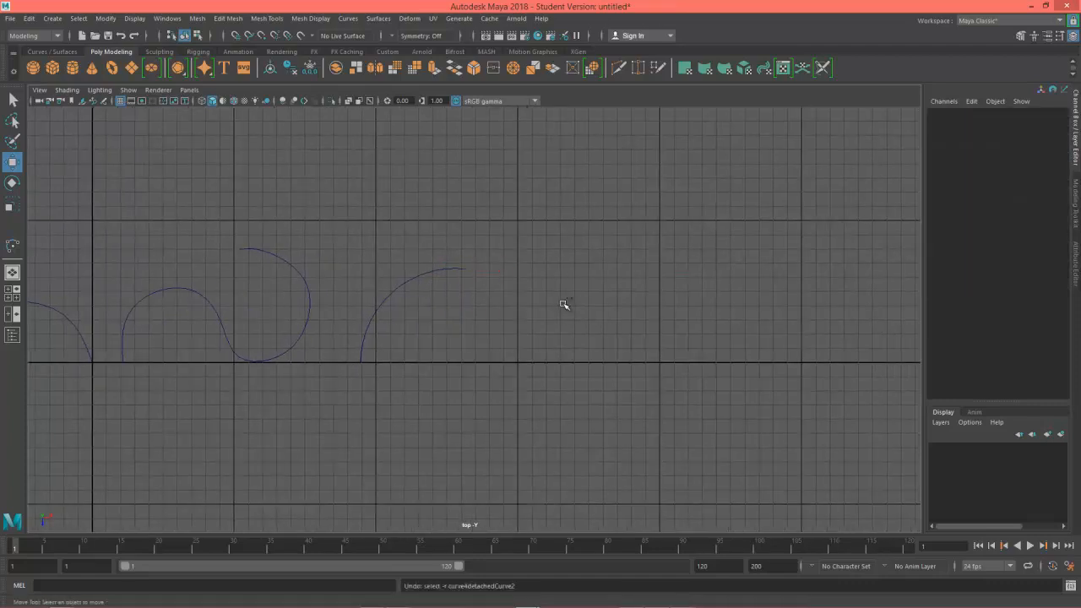
pyautogui.hotkey('ctrl', 'z')
pyautogui.hotkey('ctrl', 'z')
pyautogui.hotkey('ctrl', 'z')
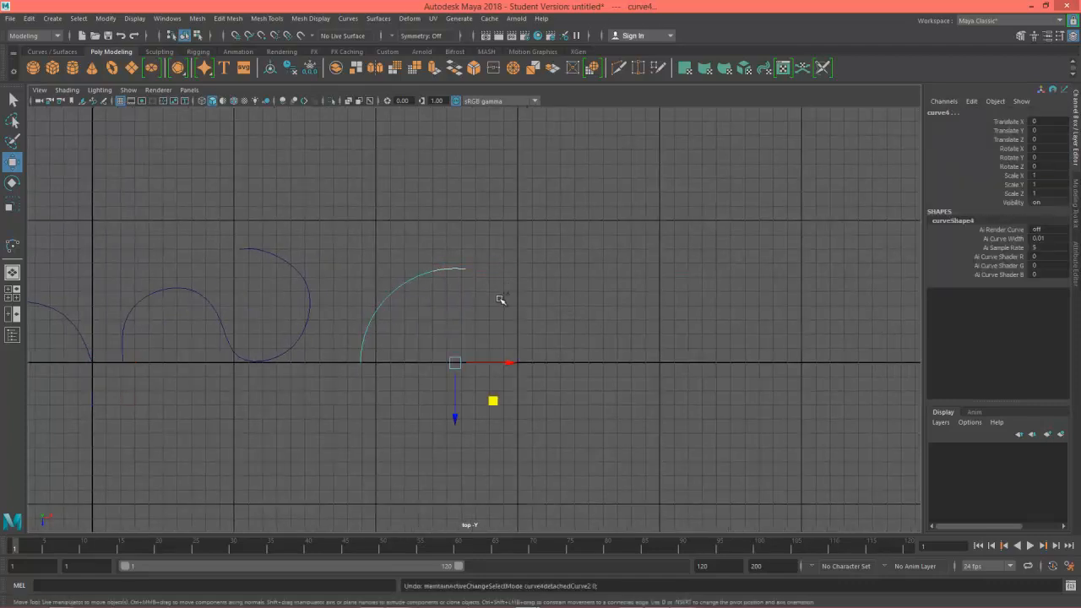
# Return the three-point arc to object mode and show its component selection options.
pyautogui.rightClick(449, 269)
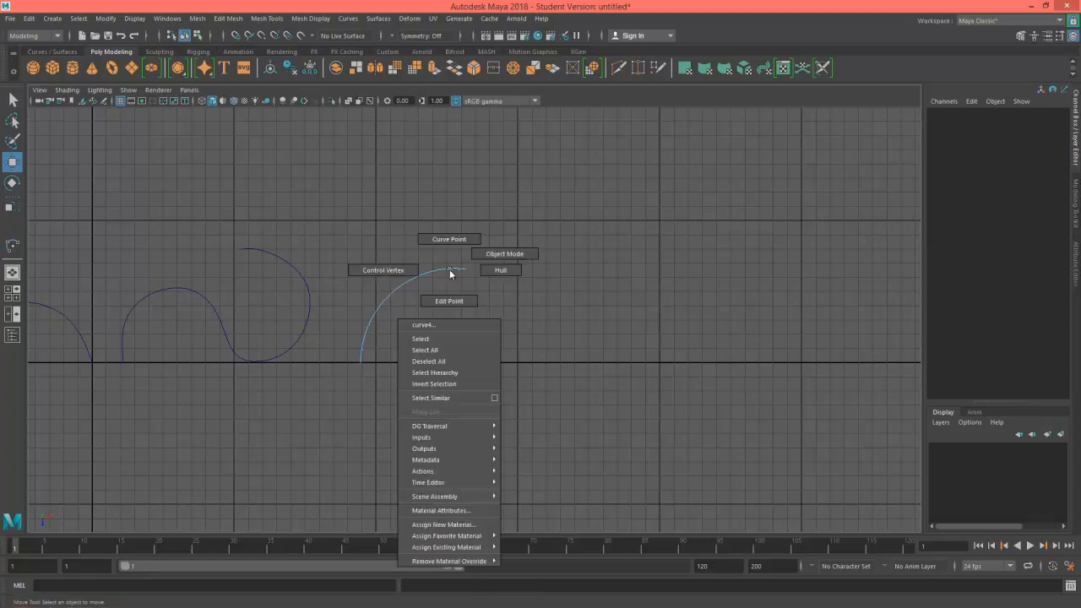
pyautogui.click(504, 253)
pyautogui.scroll(3, 442, 251)
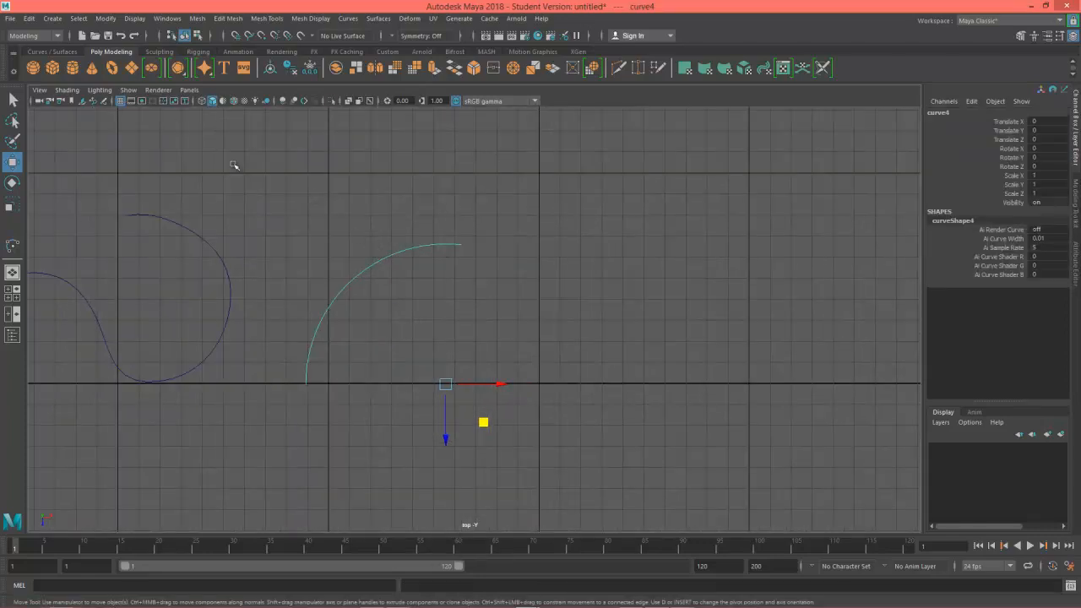
pyautogui.rightClick(449, 246)
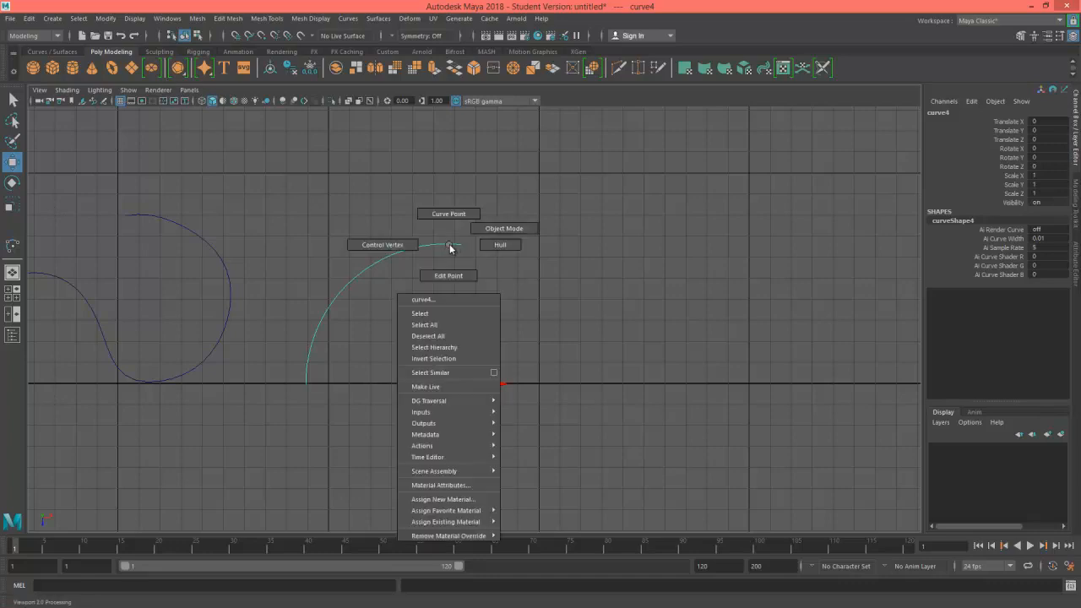
pyautogui.moveTo(451, 245)
pyautogui.mouseDown(button='right')
pyautogui.moveTo(502, 230)
pyautogui.moveTo(386, 258)
pyautogui.moveTo(507, 267)
pyautogui.moveTo(392, 222)
pyautogui.moveTo(512, 261)
pyautogui.moveTo(453, 246)
pyautogui.mouseUp(button='right')
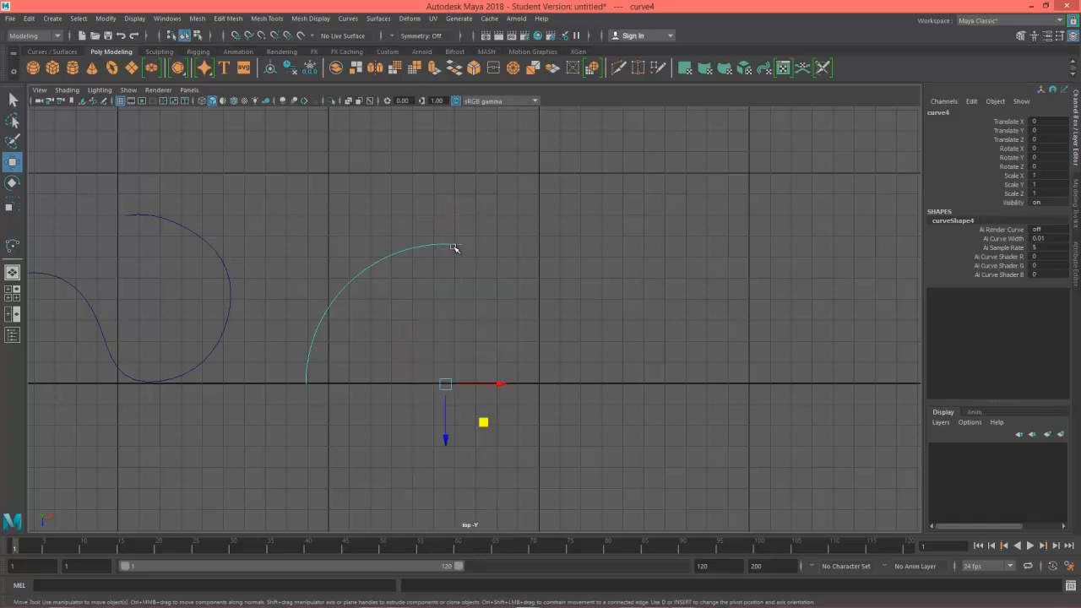
# Bring up the hotbox over the viewport and look through its camera view choices.
pyautogui.press('space')
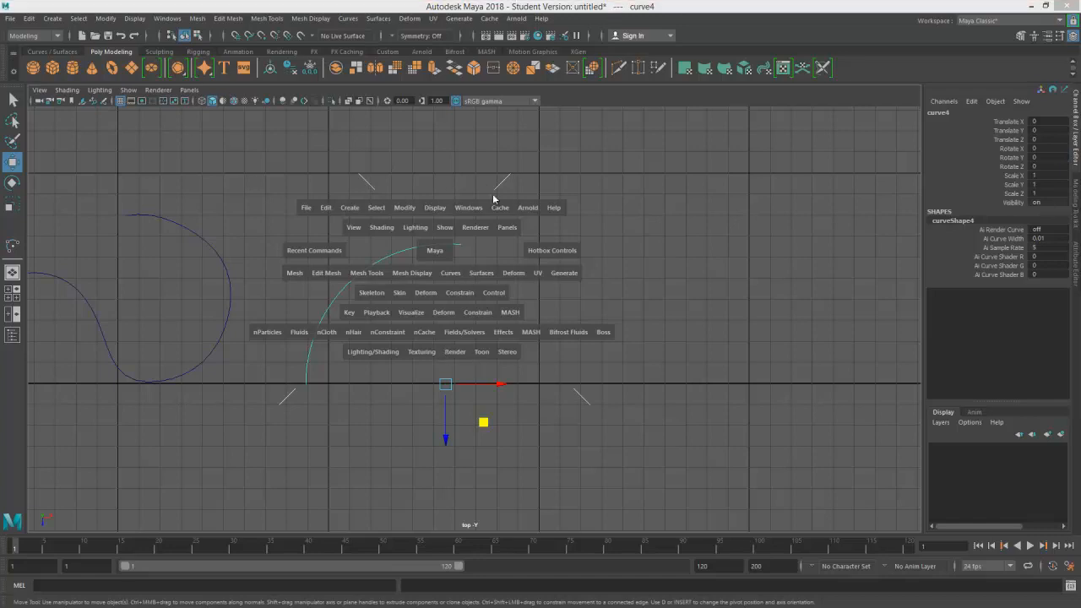
pyautogui.press('space')
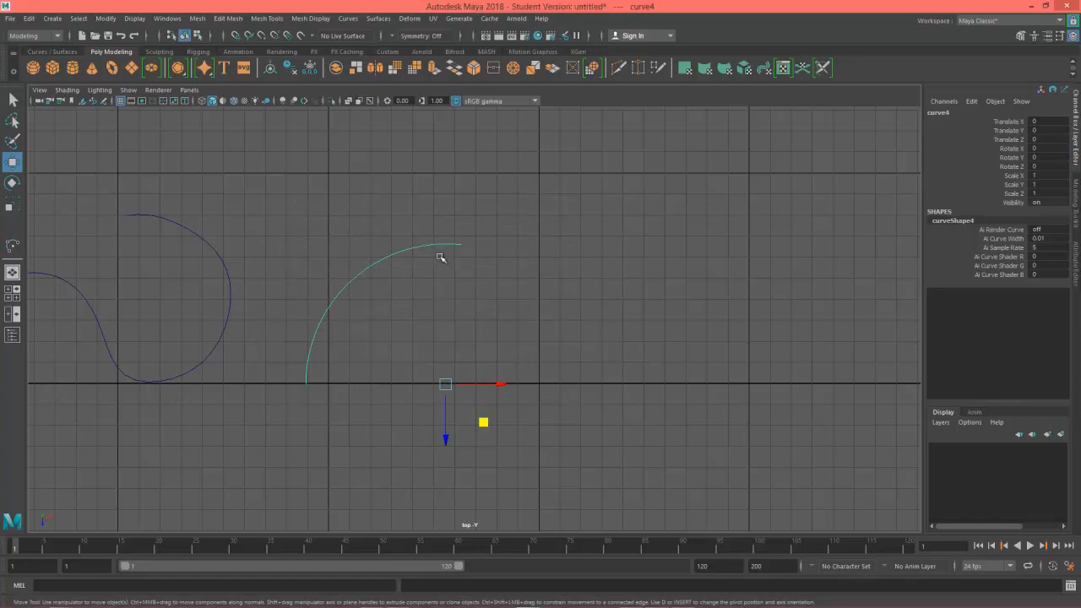
pyautogui.press('space')
pyautogui.click(440, 260)
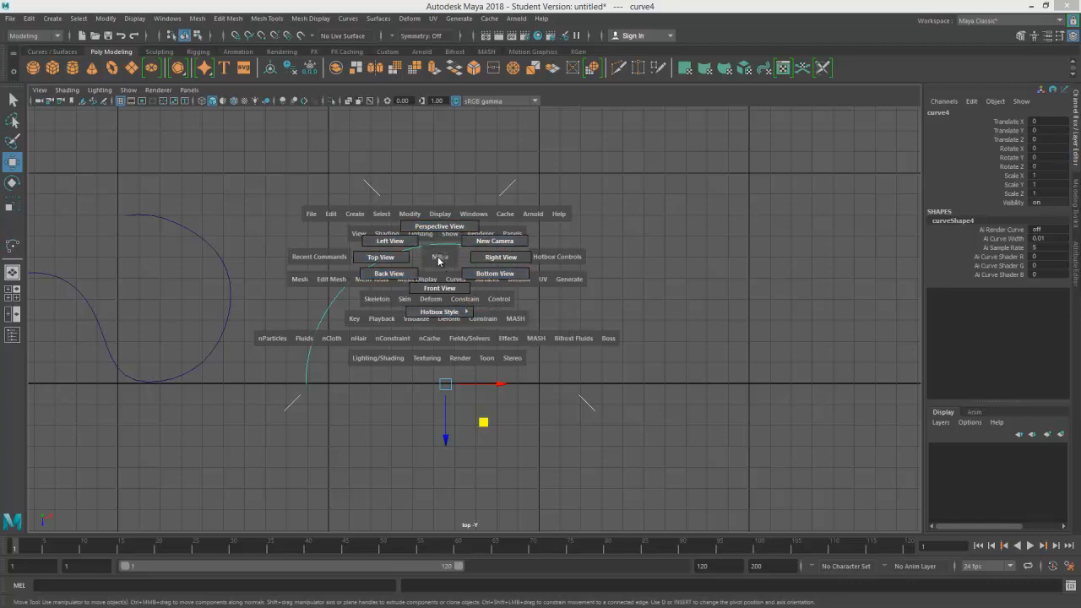
pyautogui.moveTo(439, 261); pyautogui.dragTo(529, 282)
pyautogui.press('space')
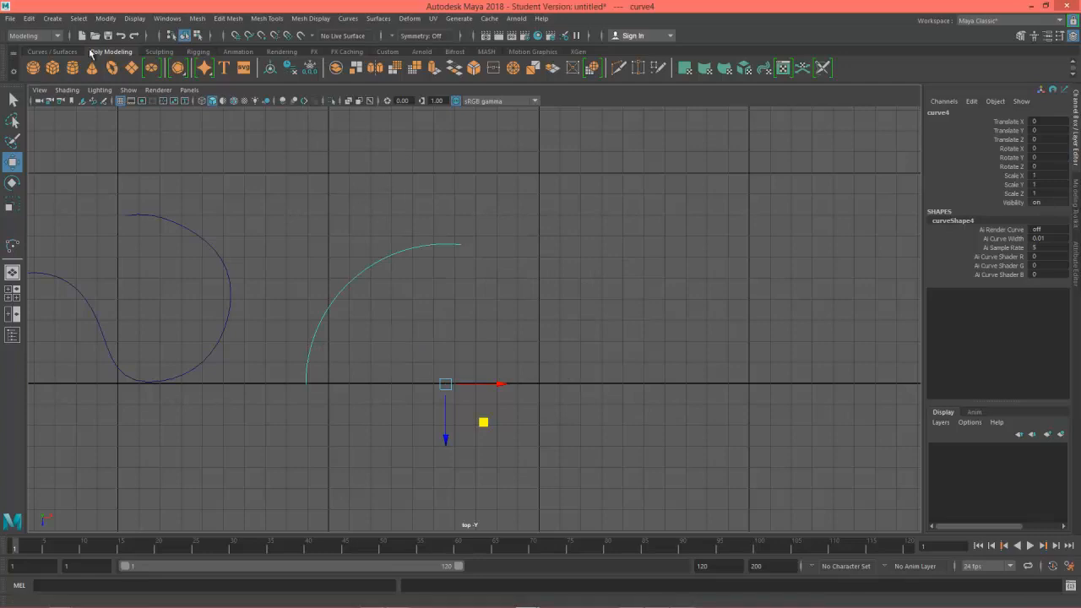
# Insert a knot in the three-point arc at a curve point in its upper half.
pyautogui.click(53, 52)
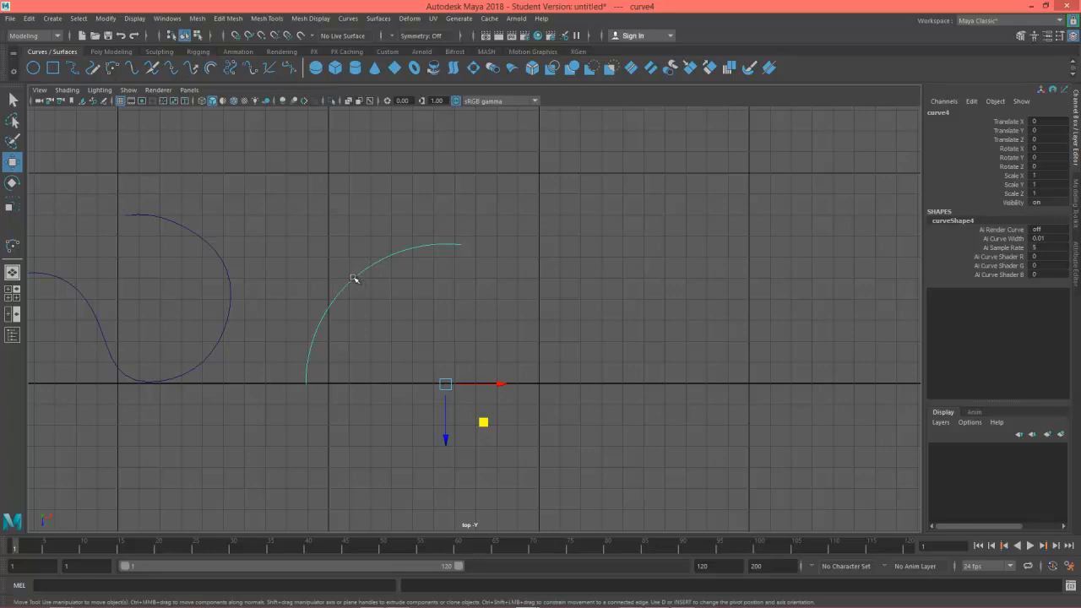
pyautogui.rightClick(354, 280)
pyautogui.click(351, 250)
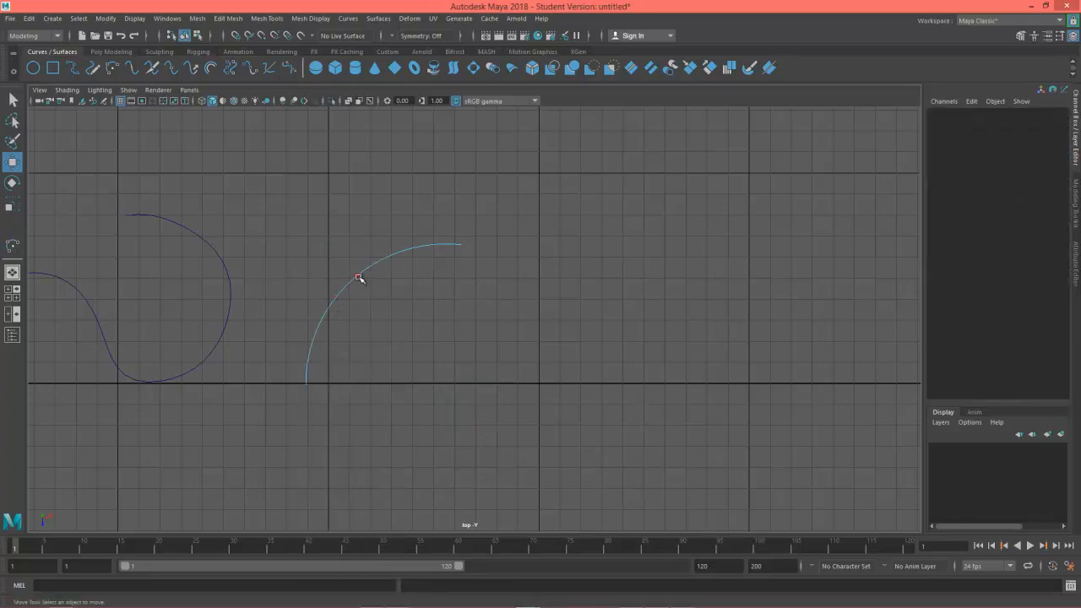
pyautogui.click(391, 256)
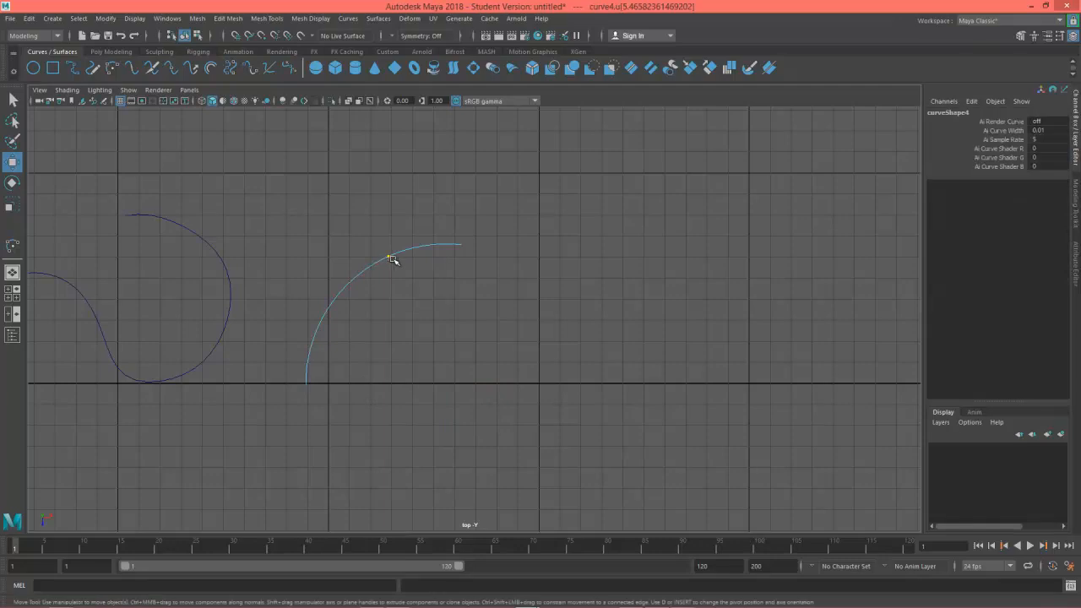
pyautogui.click(170, 68)
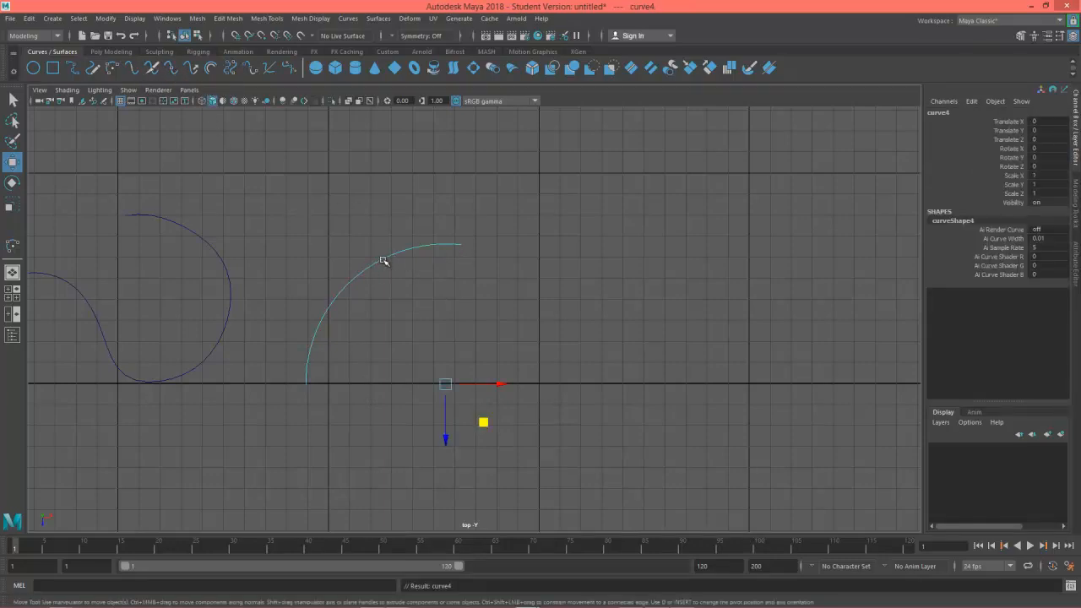
# Show the arc's control vertices and try moving the one near the inserted knot.
pyautogui.moveTo(383, 258); pyautogui.dragTo(336, 258, button='right')
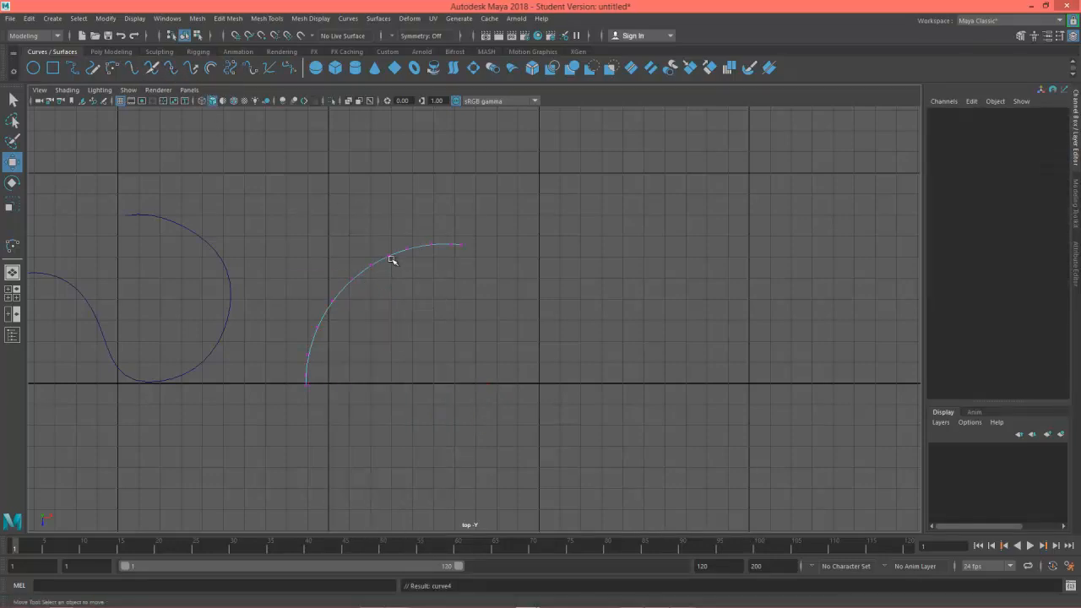
pyautogui.scroll(3, 386, 255)
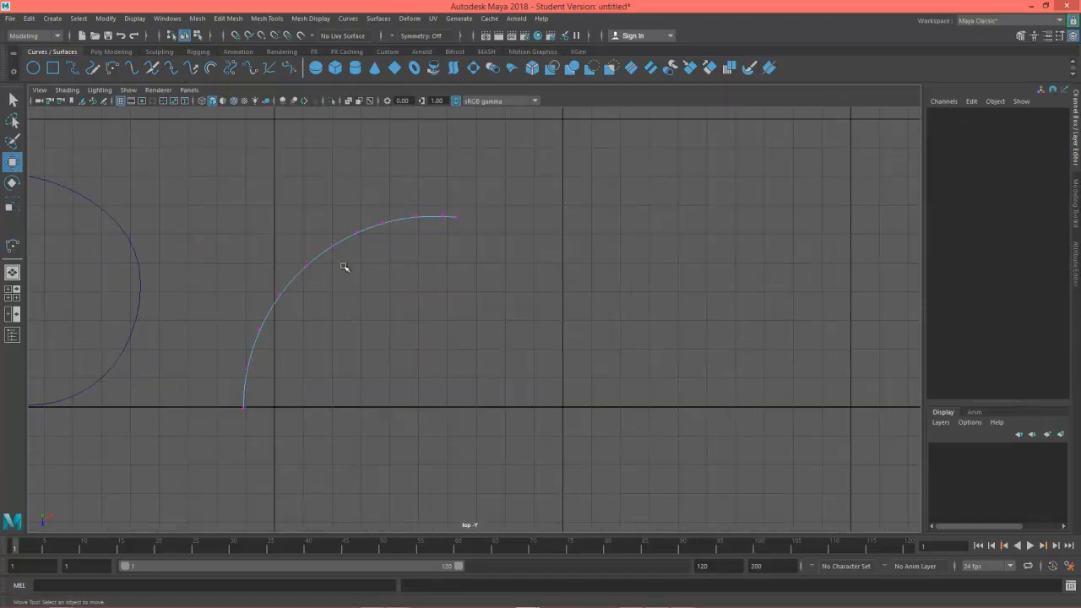
pyautogui.moveTo(349, 220); pyautogui.dragTo(380, 261)
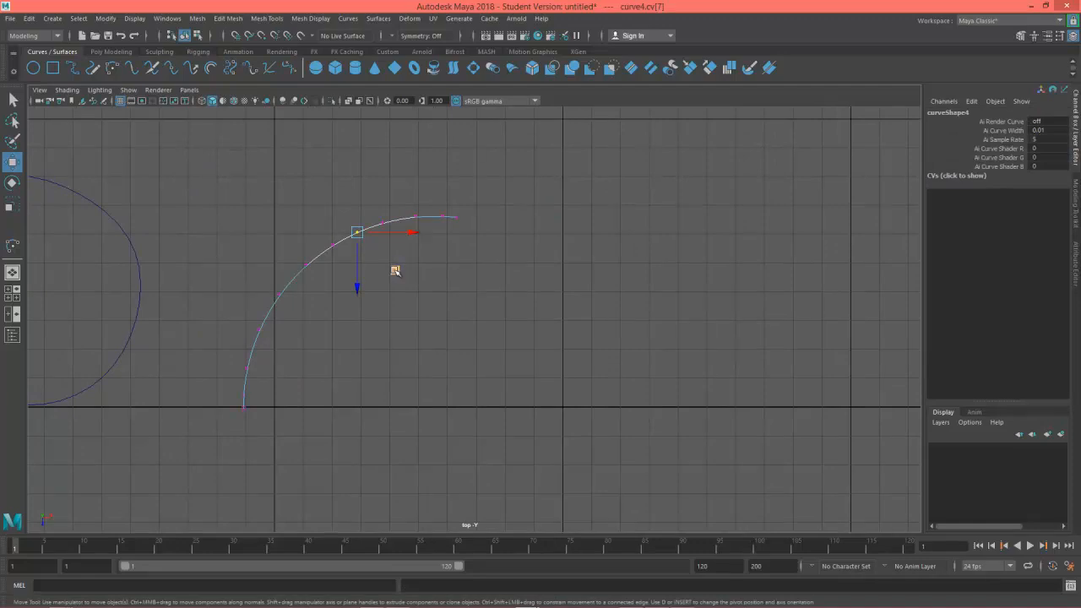
pyautogui.moveTo(396, 270)
pyautogui.mouseDown()
pyautogui.moveTo(363, 225)
pyautogui.moveTo(383, 254)
pyautogui.mouseUp()
# Undo the control vertex move and the knot insertion on the three-point arc.
pyautogui.hotkey('ctrl', 'z')
pyautogui.hotkey('ctrl', 'z')
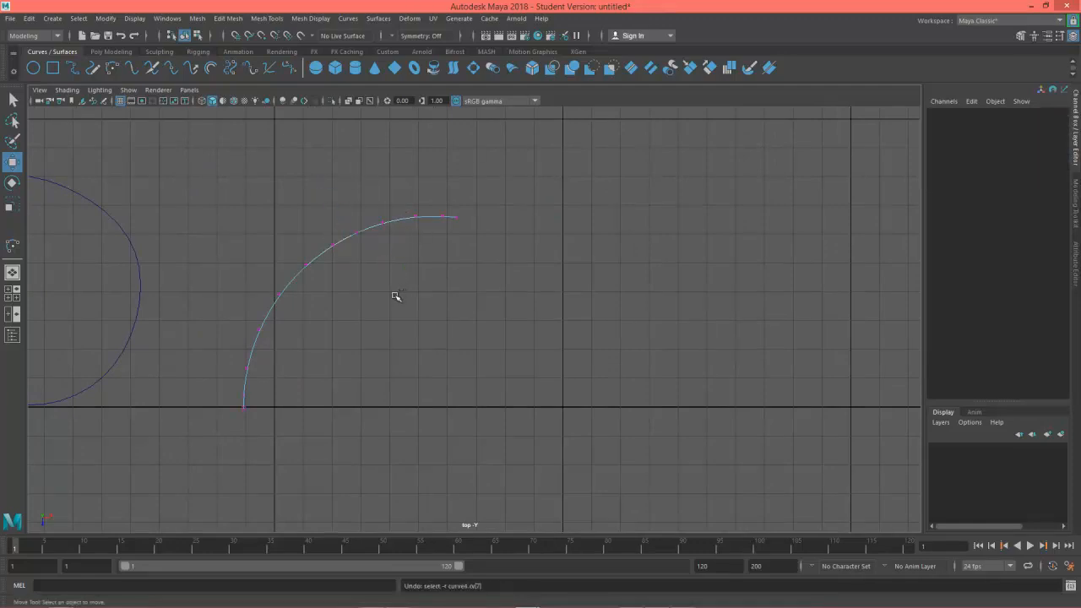
pyautogui.hotkey('ctrl', 'z')
pyautogui.hotkey('ctrl', 'z')
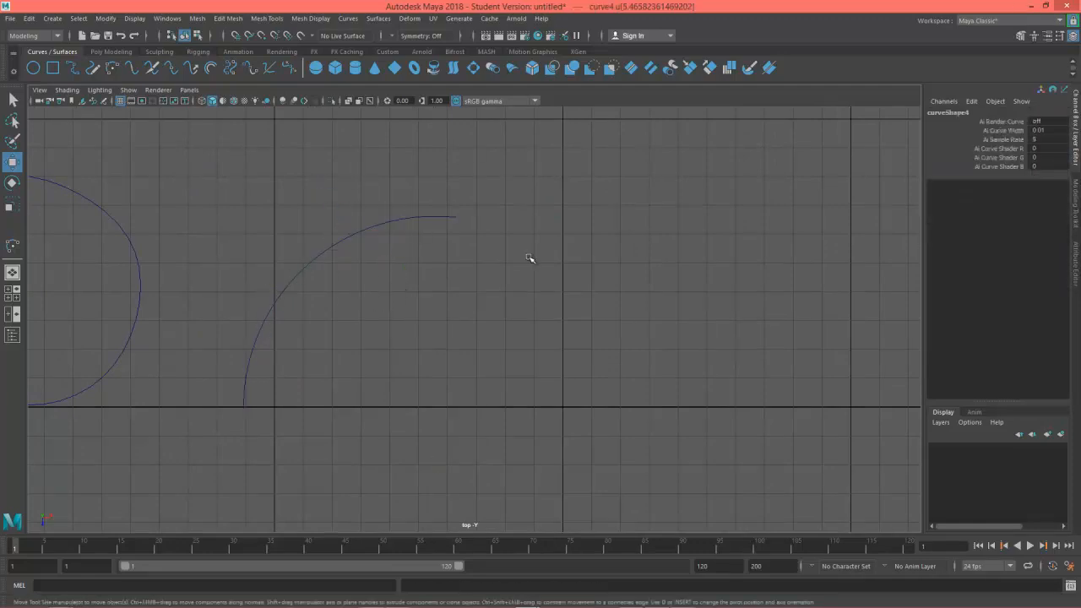
# Show the control vertices of the S-shaped curve beside the arc and select them all to examine their distribution.
pyautogui.keyDown('alt'); pyautogui.moveTo(338, 260); pyautogui.dragTo(606, 241, button='middle'); pyautogui.keyUp('alt')
pyautogui.click(408, 275)
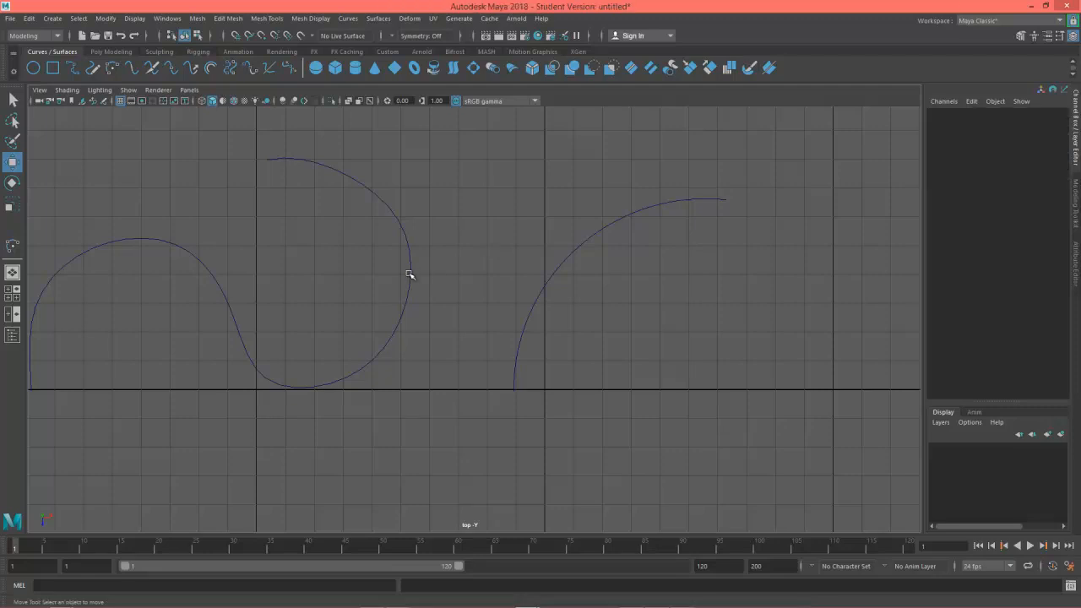
pyautogui.click(414, 275)
pyautogui.moveTo(408, 273); pyautogui.dragTo(379, 271, button='right')
pyautogui.scroll(-2, 280, 222)
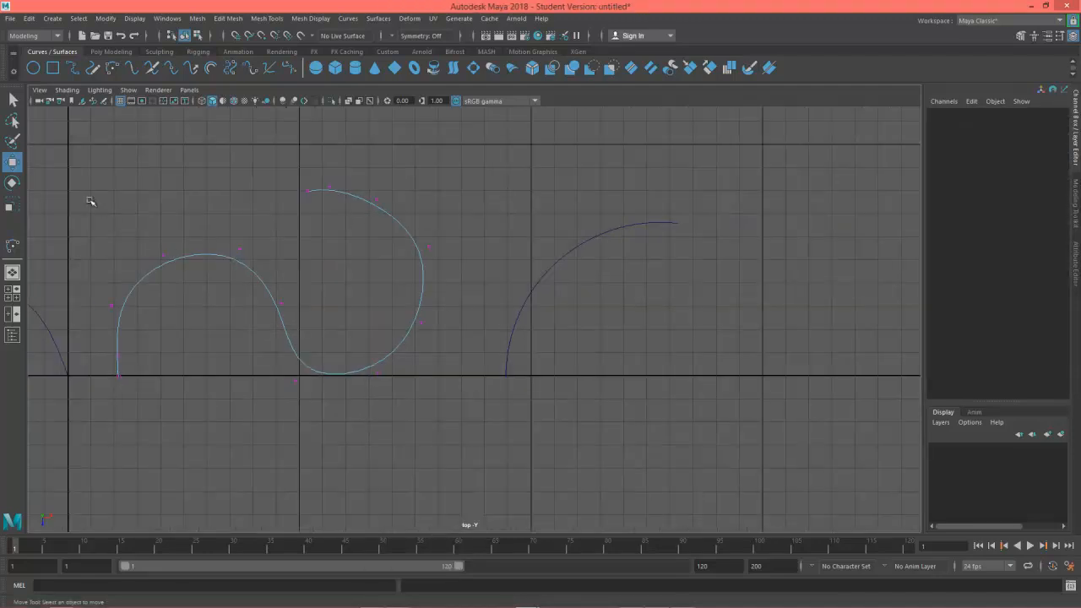
pyautogui.moveTo(73, 180); pyautogui.dragTo(541, 450)
pyautogui.scroll(2, 428, 295)
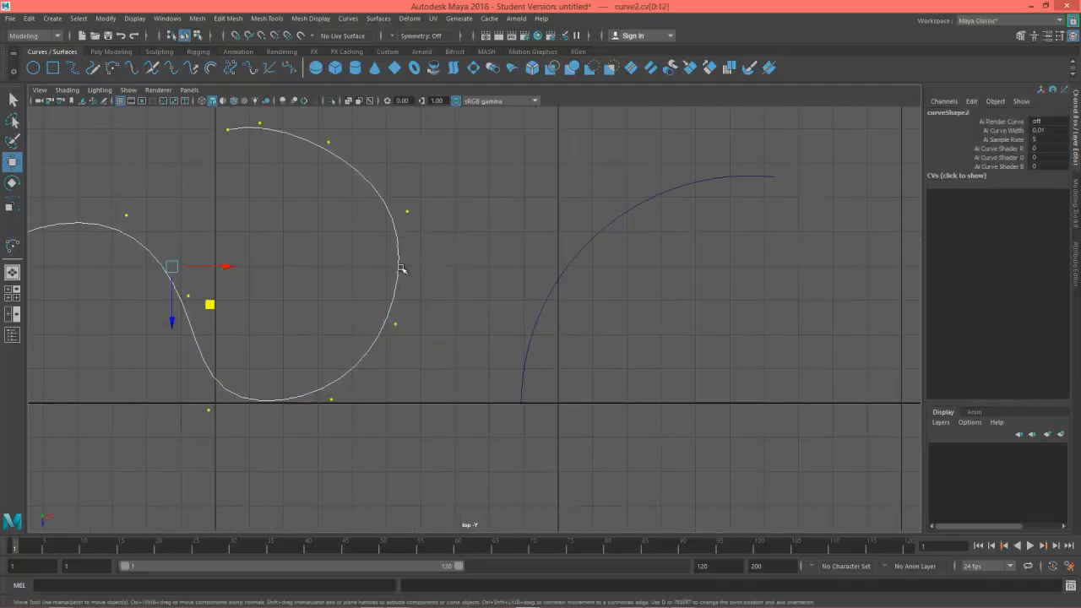
# Pick a curve point on the outer side of the S-shaped curve's large loop and insert a knot there.
pyautogui.moveTo(402, 268); pyautogui.dragTo(380, 264, button='right')
pyautogui.moveTo(407, 239); pyautogui.dragTo(405, 238, button='right')
pyautogui.click(414, 267)
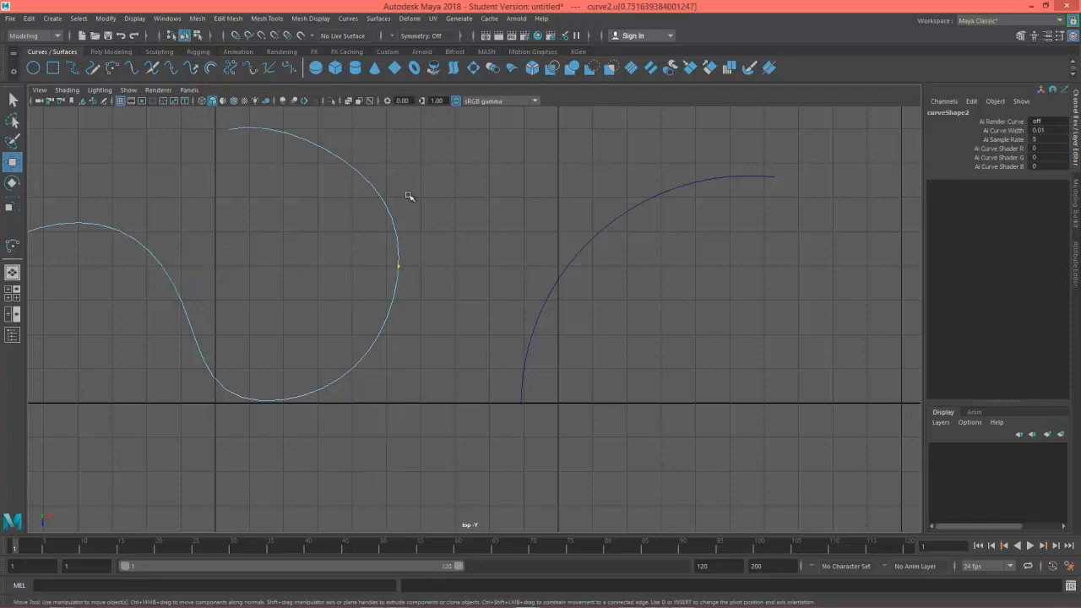
pyautogui.click(172, 70)
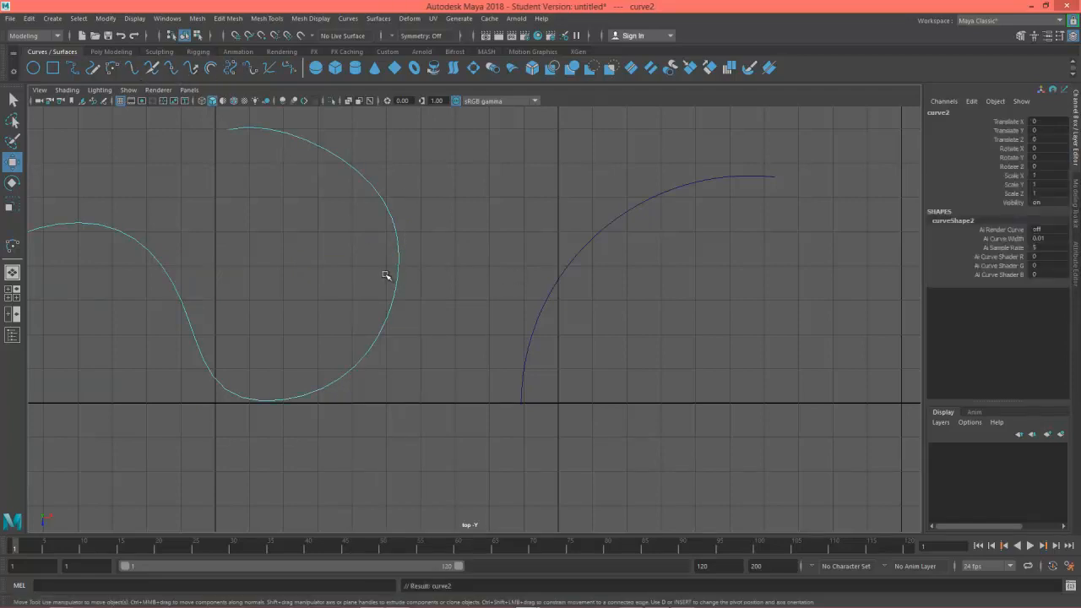
# Show the S-shaped curve's control vertices, try moving the one on the large loop's outer side horizontally, and return to object selection.
pyautogui.moveTo(400, 274); pyautogui.dragTo(343, 273, button='right')
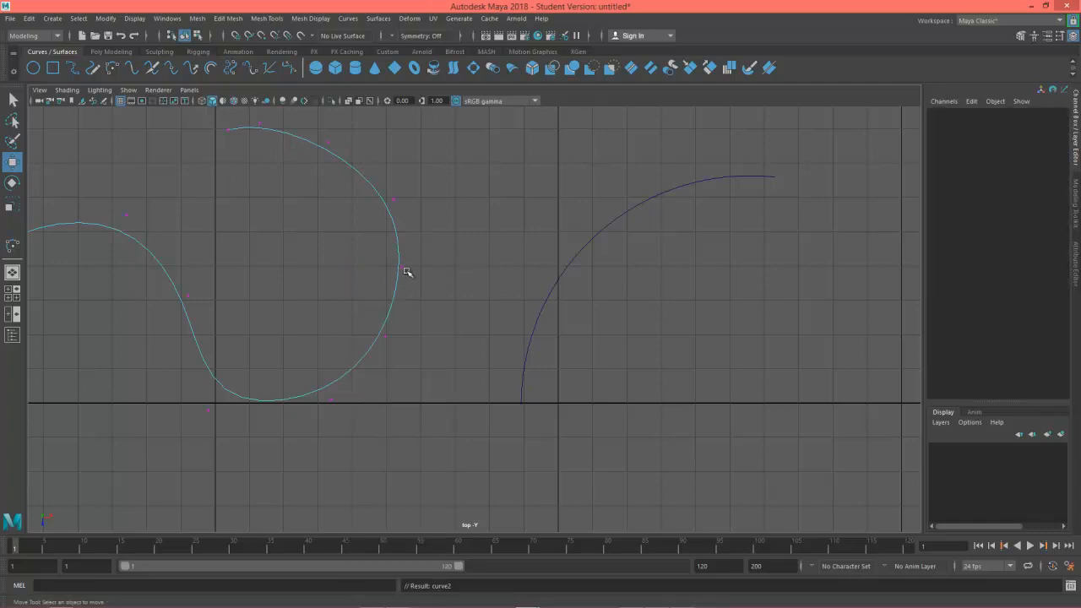
pyautogui.moveTo(421, 275); pyautogui.dragTo(358, 254)
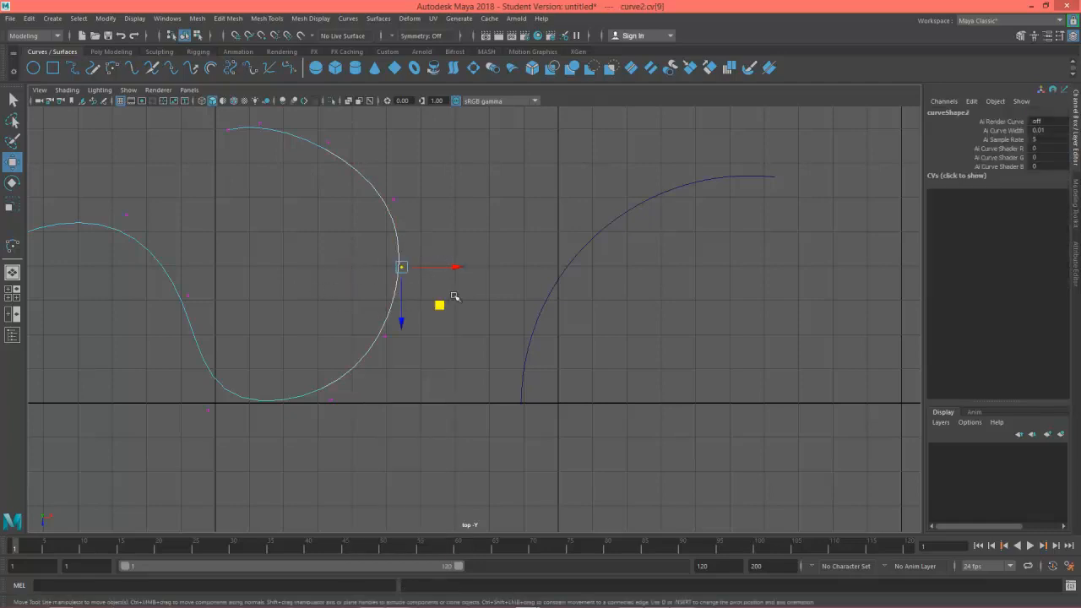
pyautogui.moveTo(459, 267)
pyautogui.mouseDown()
pyautogui.moveTo(490, 268)
pyautogui.moveTo(432, 267)
pyautogui.moveTo(450, 266)
pyautogui.mouseUp()
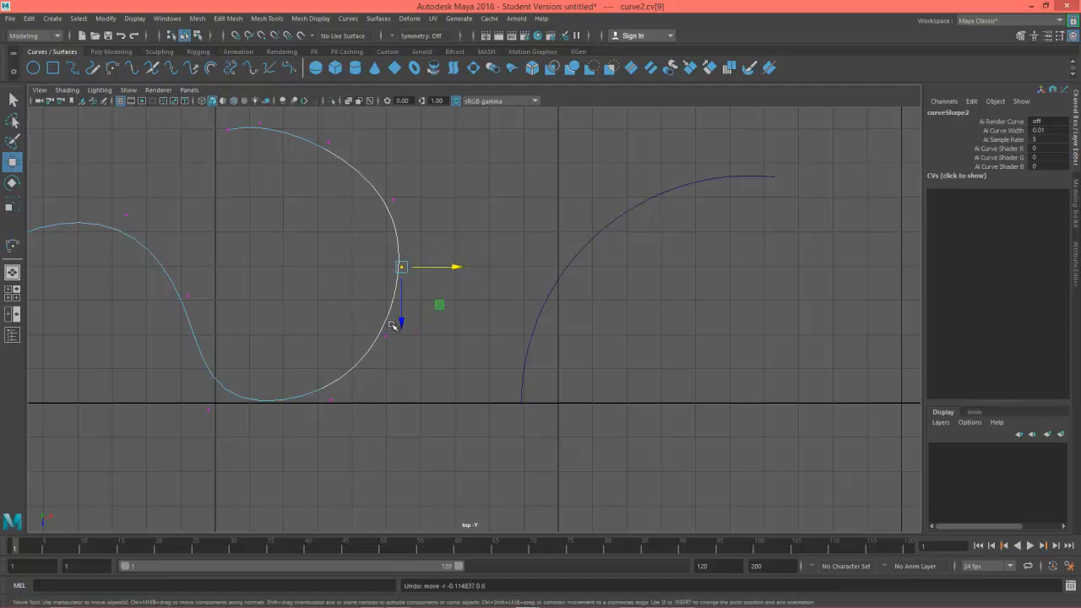
pyautogui.moveTo(394, 323); pyautogui.dragTo(420, 292, button='right')
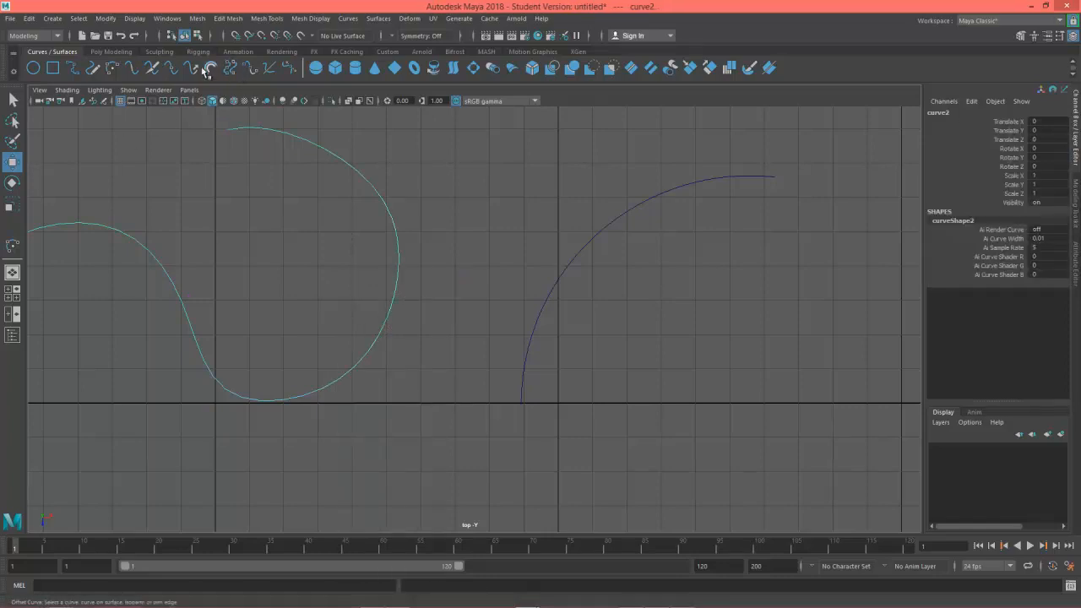
# Select the S-shaped curve and extend it beyond the open end of its large loop.
pyautogui.click(632, 207)
pyautogui.keyDown('alt'); pyautogui.moveTo(487, 239); pyautogui.dragTo(464, 248, button='middle'); pyautogui.keyUp('alt')
pyautogui.scroll(-2, 442, 249)
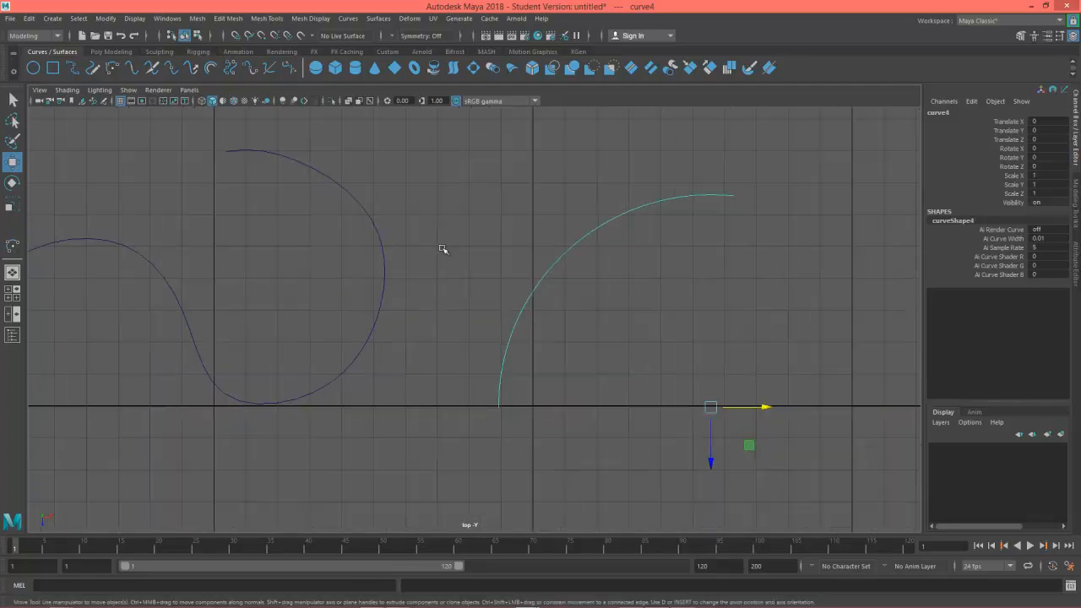
pyautogui.click(383, 244)
pyautogui.click(387, 244)
pyautogui.keyDown('alt'); pyautogui.moveTo(297, 241); pyautogui.dragTo(408, 239, button='middle'); pyautogui.keyUp('alt')
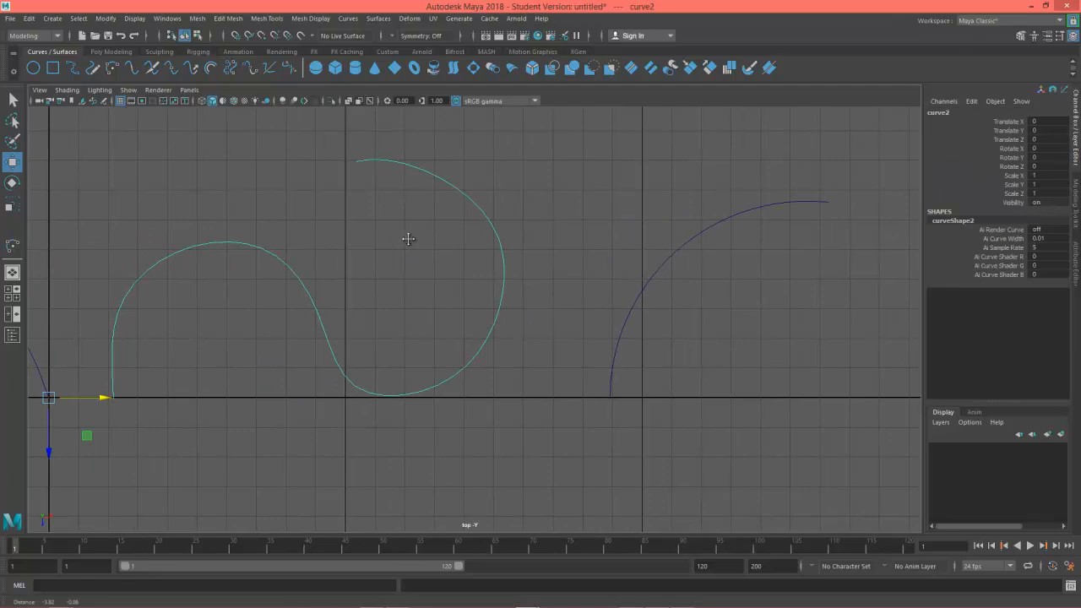
pyautogui.click(193, 70)
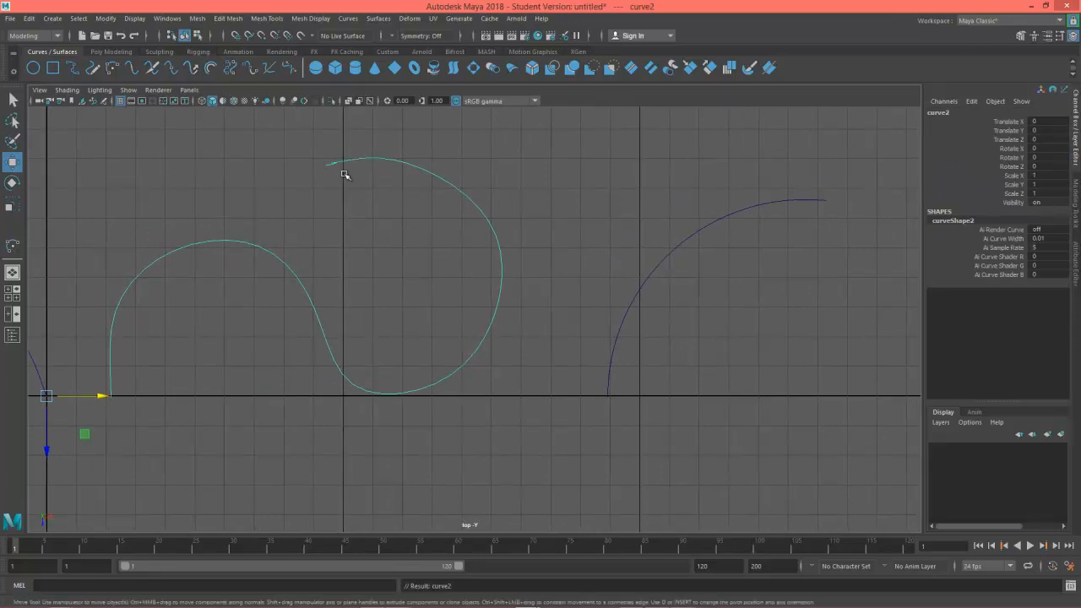
# Show the extended curve's control vertices and pull the fourth-last and the final overlapping vertices outward past the old end.
pyautogui.scroll(3, 342, 170)
pyautogui.keyDown('alt'); pyautogui.moveTo(333, 160); pyautogui.dragTo(357, 212, button='middle'); pyautogui.keyUp('alt')
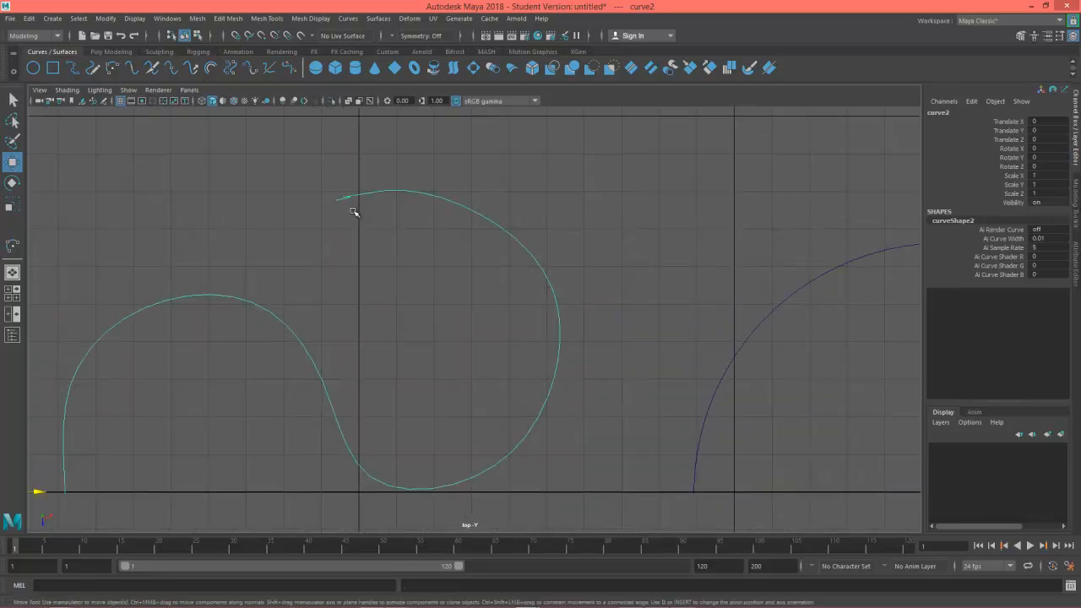
pyautogui.rightClick(354, 198)
pyautogui.click(288, 196)
pyautogui.scroll(4, 340, 203)
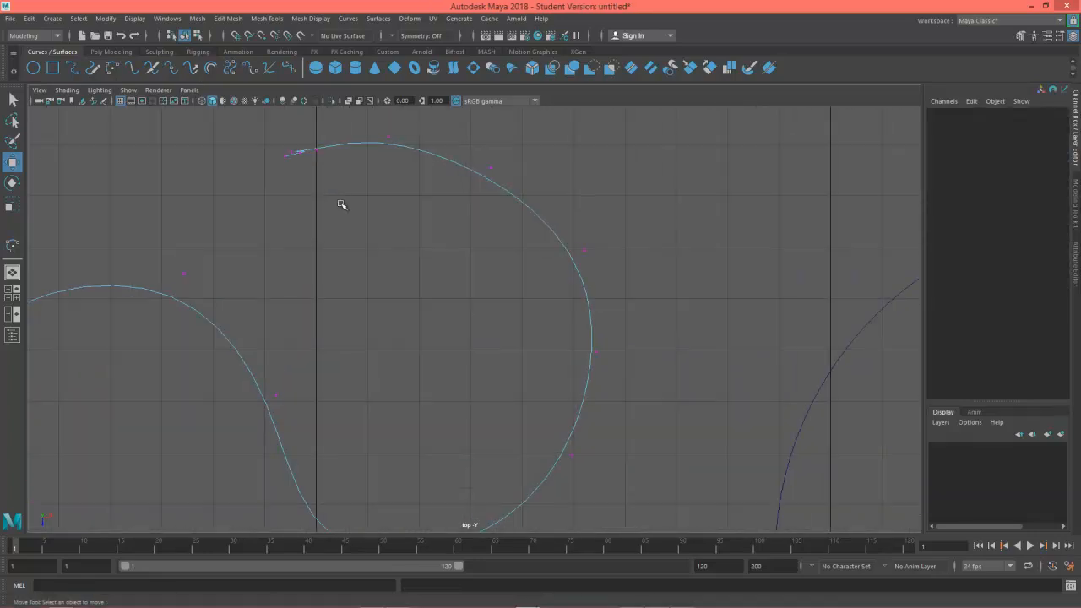
pyautogui.scroll(2, 334, 230)
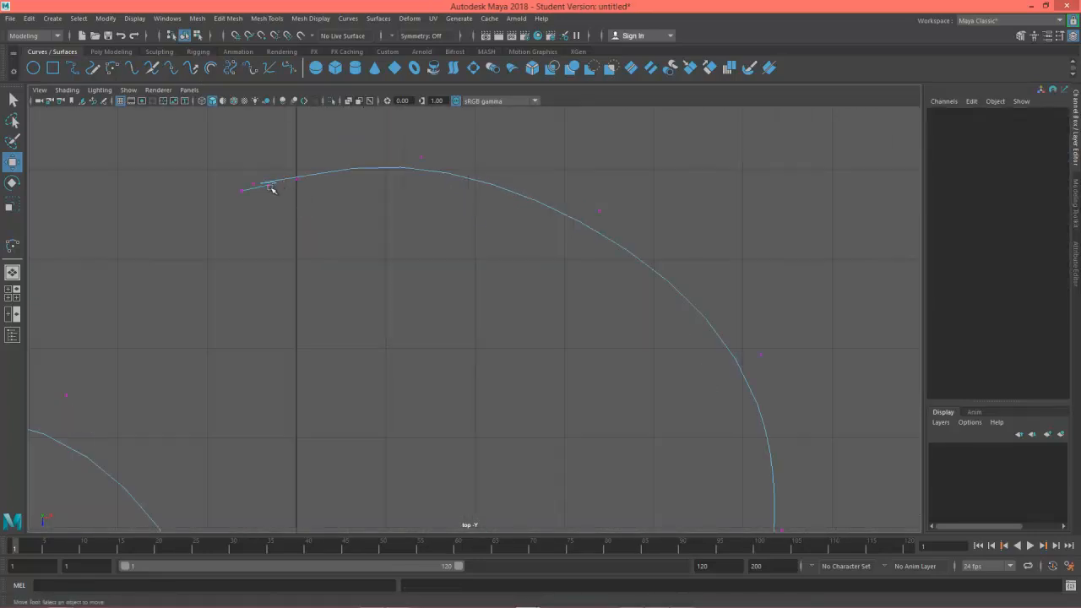
pyautogui.click(292, 183)
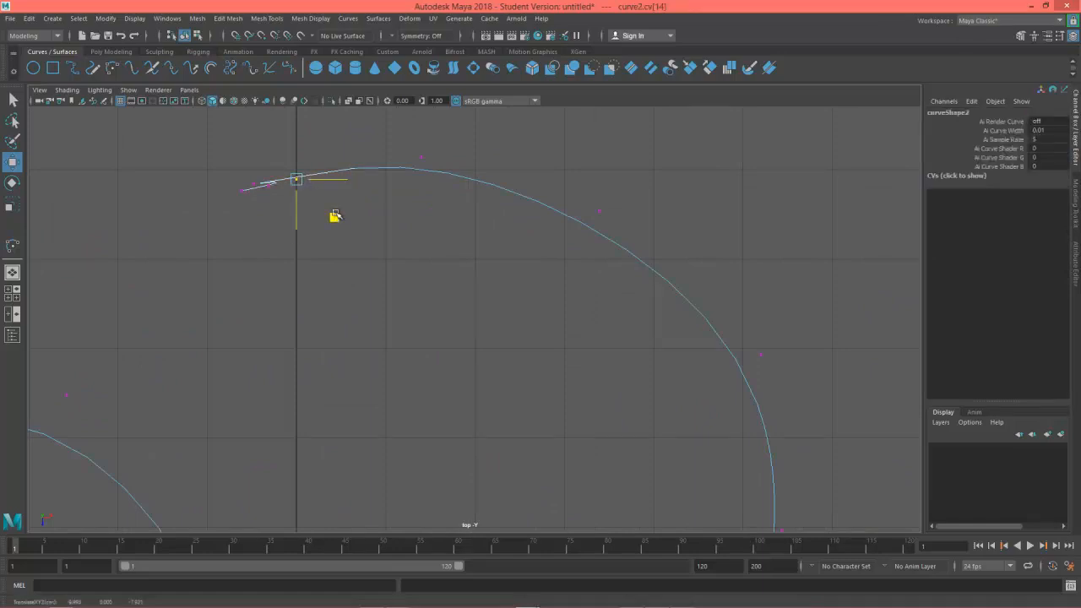
pyautogui.moveTo(328, 186); pyautogui.dragTo(154, 243)
pyautogui.click(242, 190)
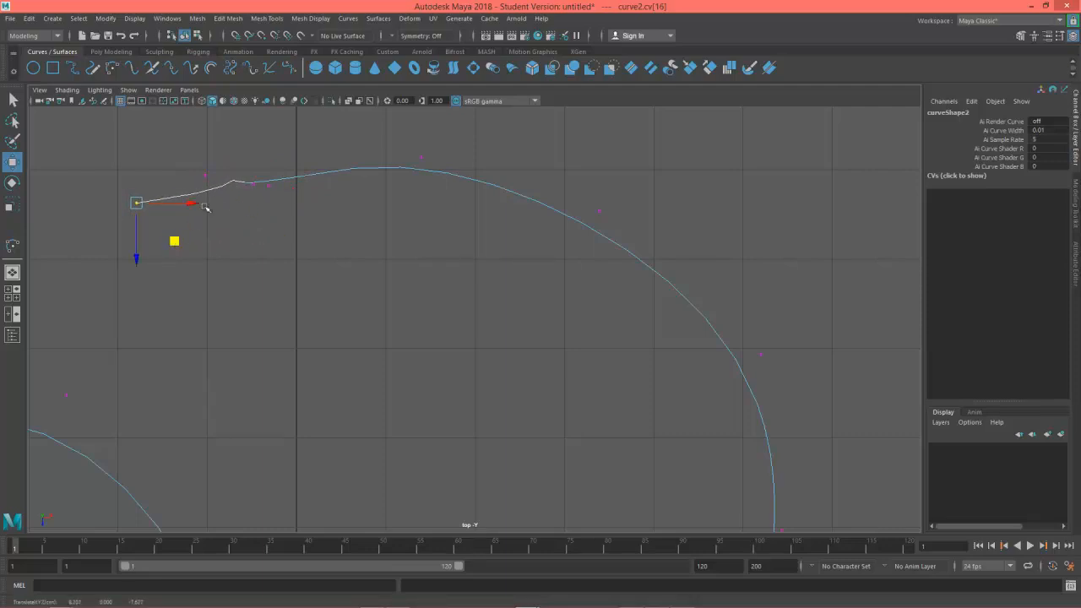
# Move the second-last control vertex next to the curve's end and raise the one behind the overlap to smooth the extension.
pyautogui.click(267, 185)
pyautogui.moveTo(304, 218); pyautogui.dragTo(205, 228)
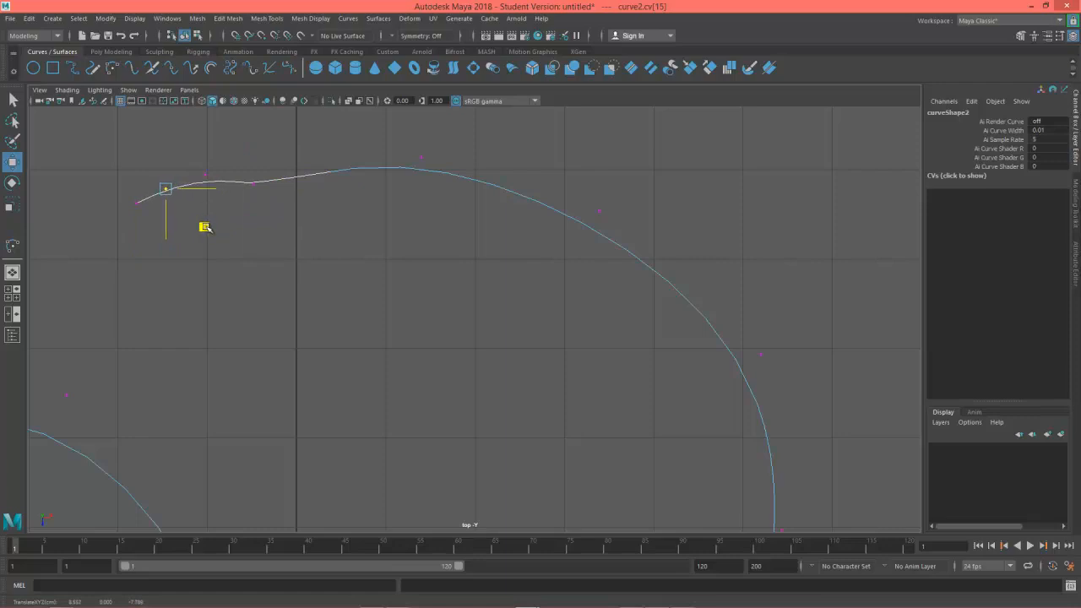
pyautogui.click(259, 186)
pyautogui.moveTo(292, 222); pyautogui.dragTo(292, 209)
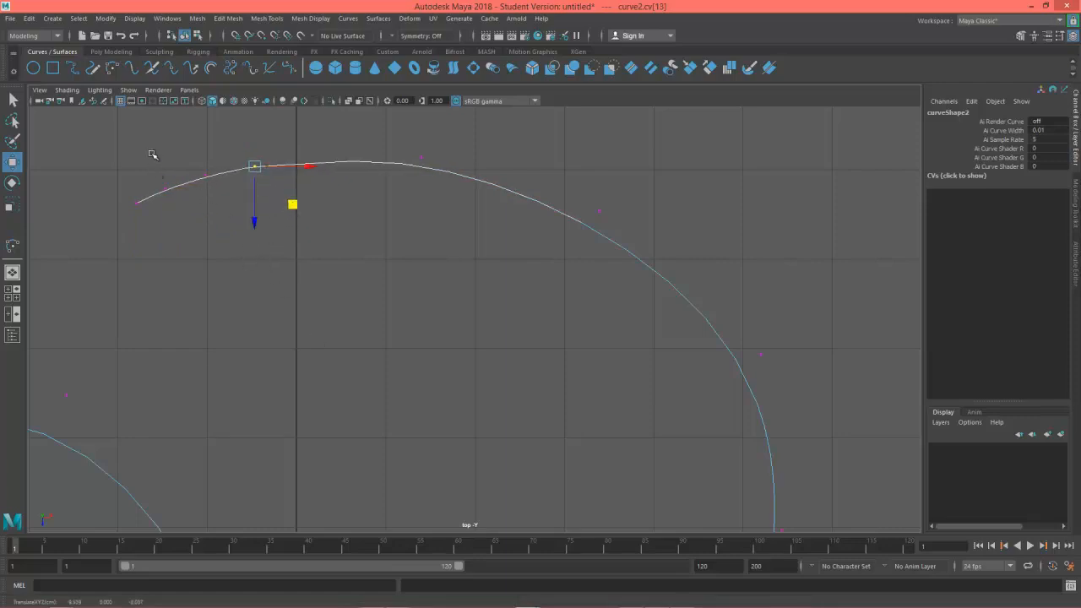
# Delete the two control vertices just before the extended end, nudge the neighbouring one upward, and return to object selection.
pyautogui.moveTo(152, 155); pyautogui.dragTo(222, 211)
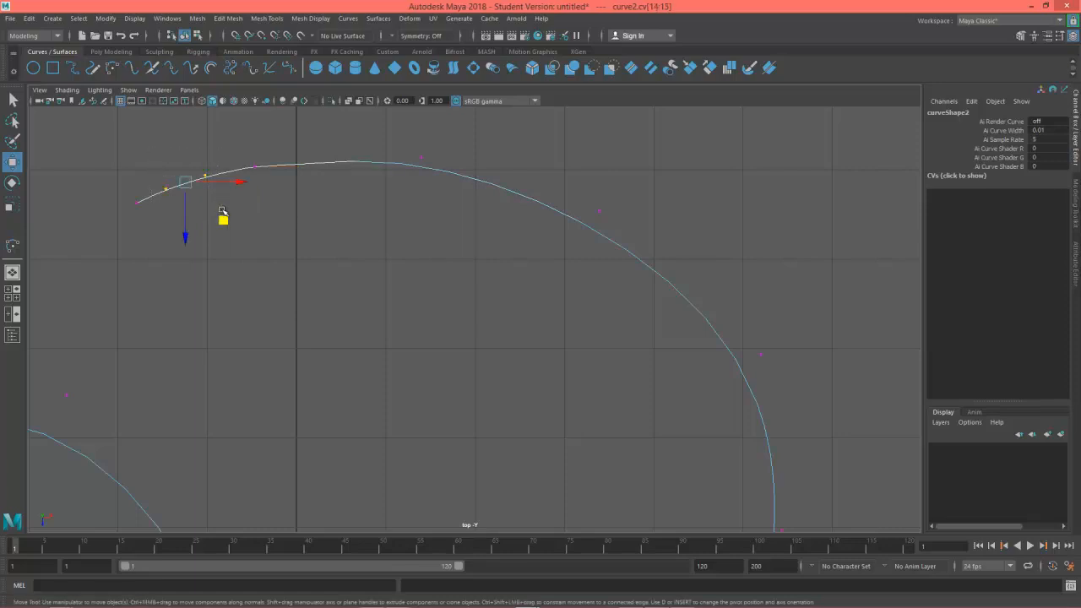
pyautogui.click(222, 211)
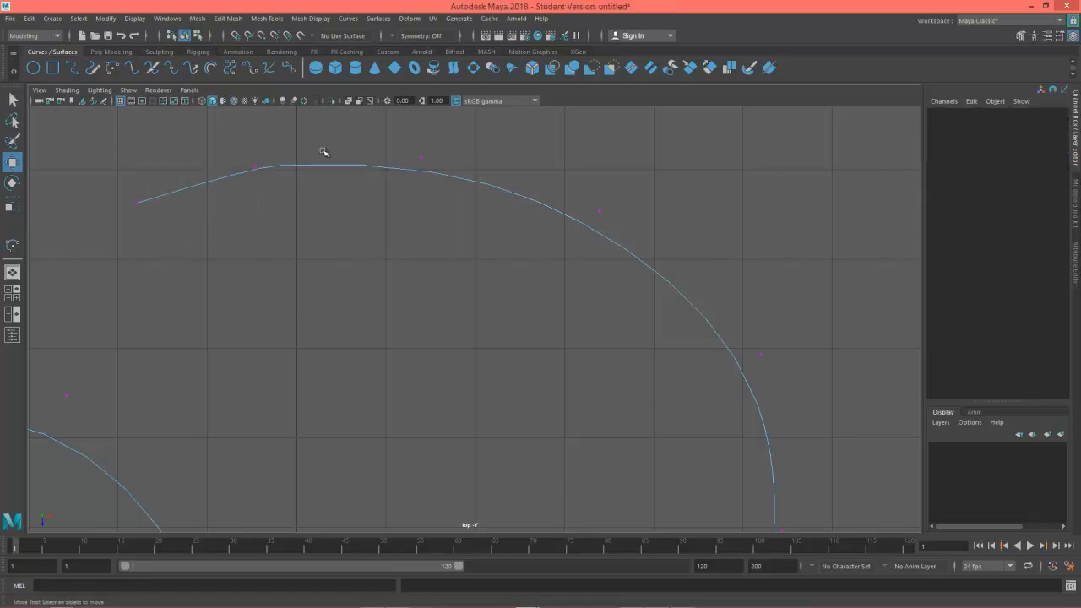
pyautogui.click(255, 167)
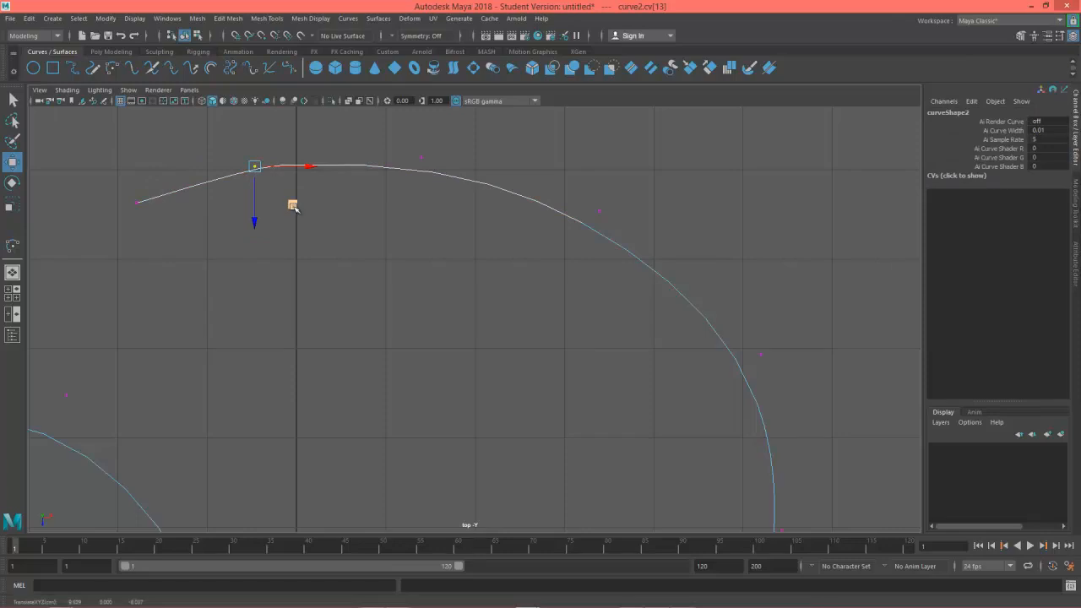
pyautogui.moveTo(291, 205); pyautogui.dragTo(267, 205)
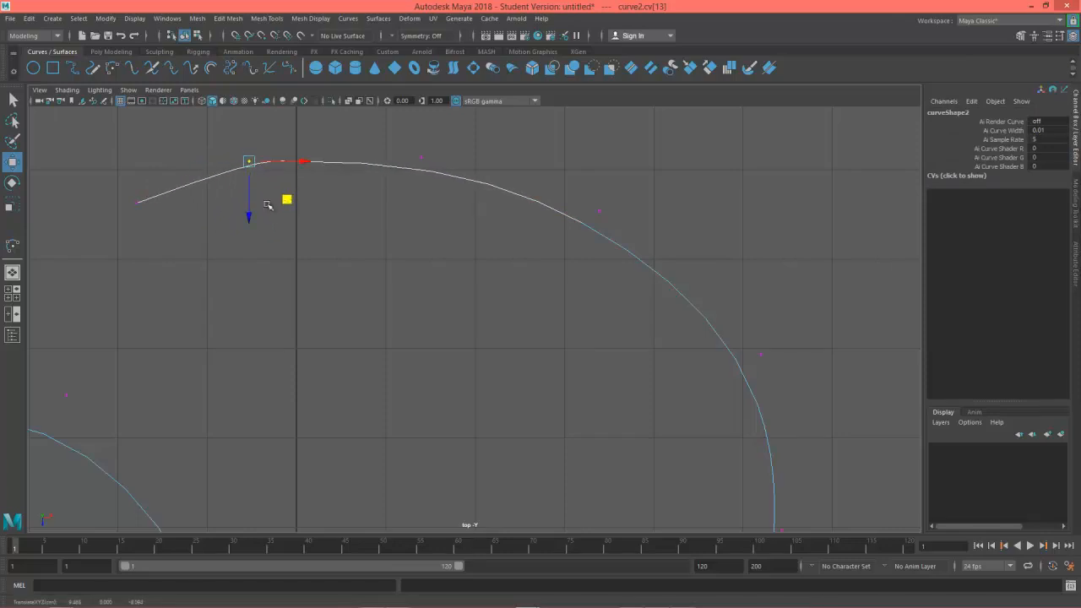
pyautogui.click(138, 204)
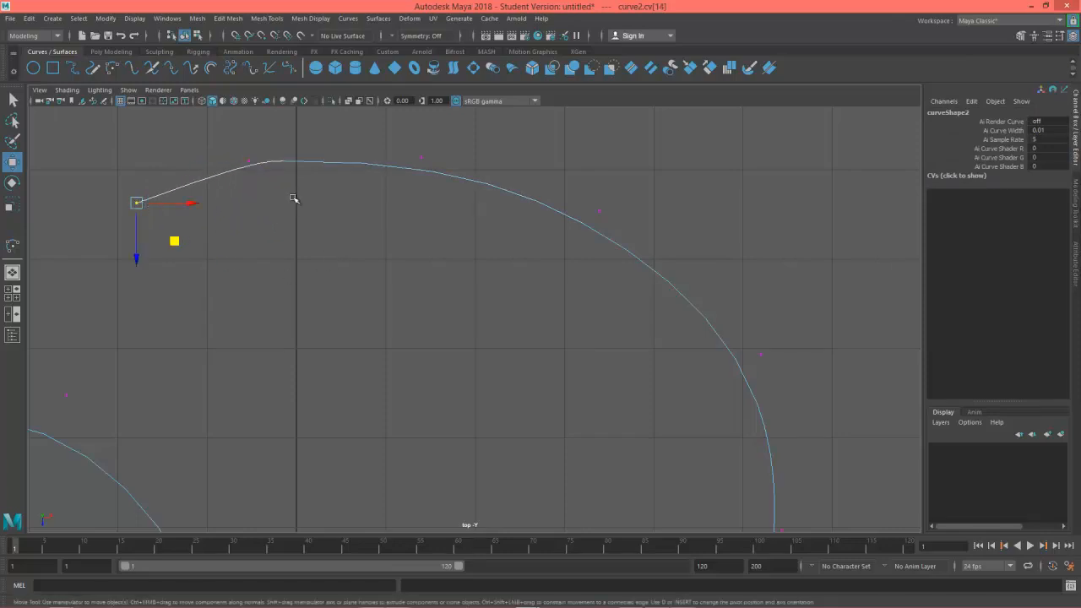
pyautogui.scroll(-6, 295, 197)
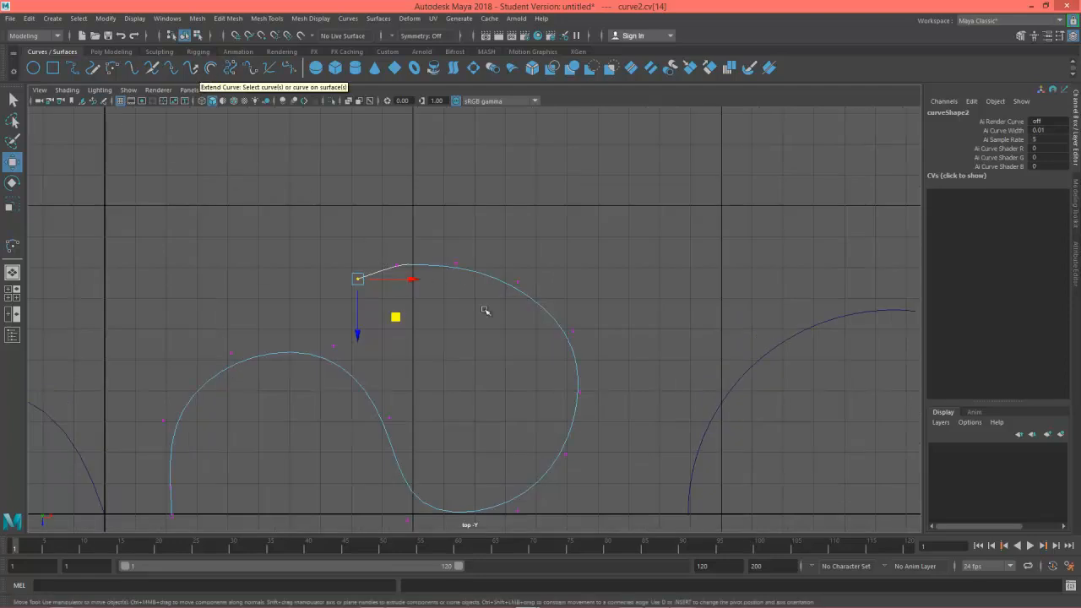
pyautogui.moveTo(507, 285); pyautogui.dragTo(588, 270, button='right')
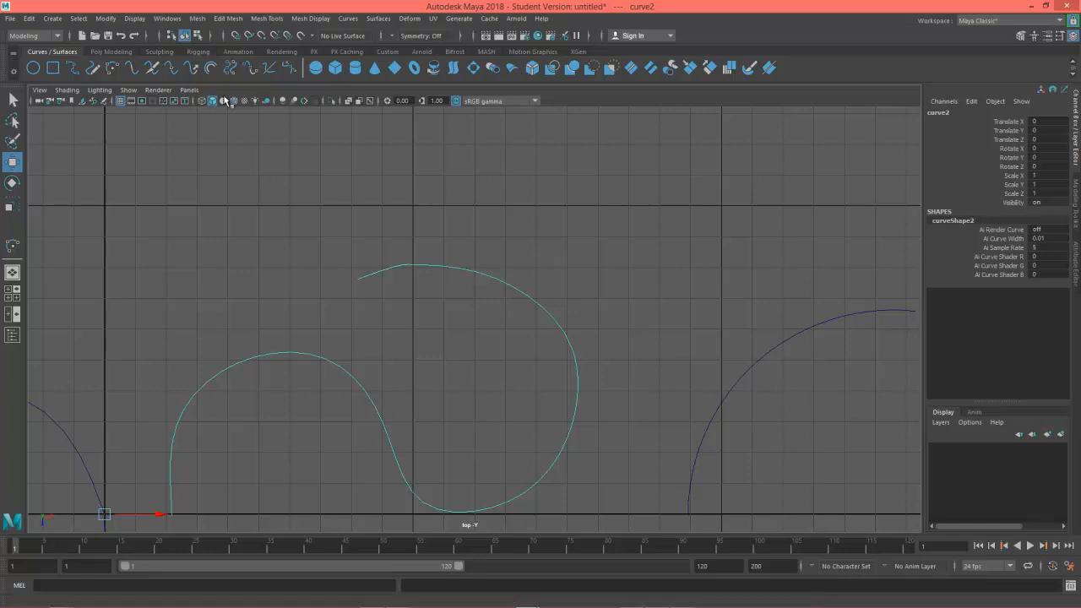
# Offset the three-point arc inward by a distance of 1.
pyautogui.keyDown('alt'); pyautogui.moveTo(418, 268); pyautogui.dragTo(153, 226, button='middle'); pyautogui.keyUp('alt')
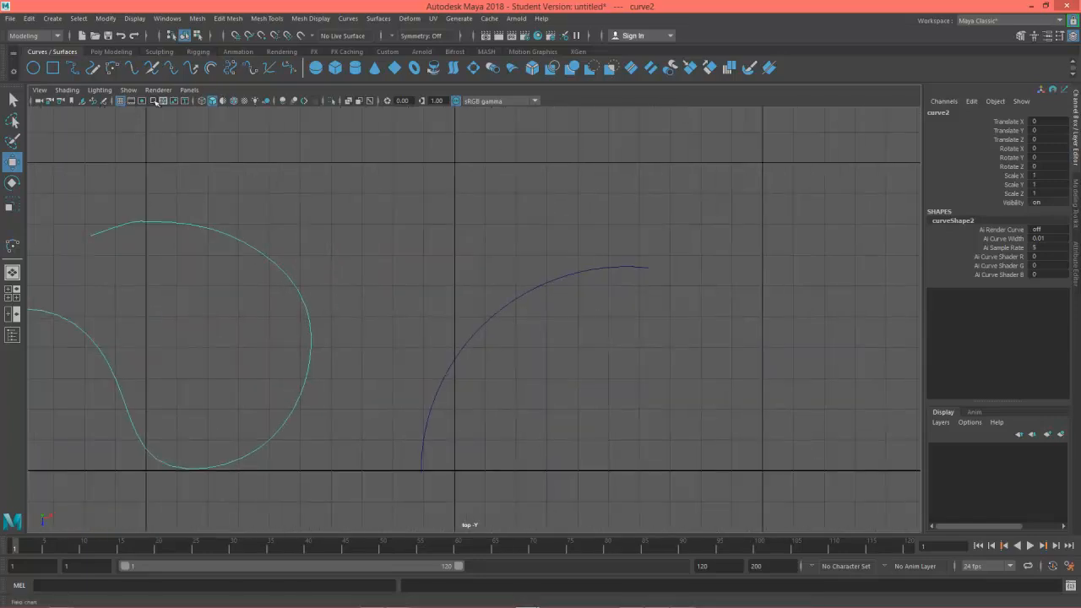
pyautogui.keyDown('alt'); pyautogui.moveTo(451, 352); pyautogui.dragTo(418, 341, button='middle'); pyautogui.keyUp('alt')
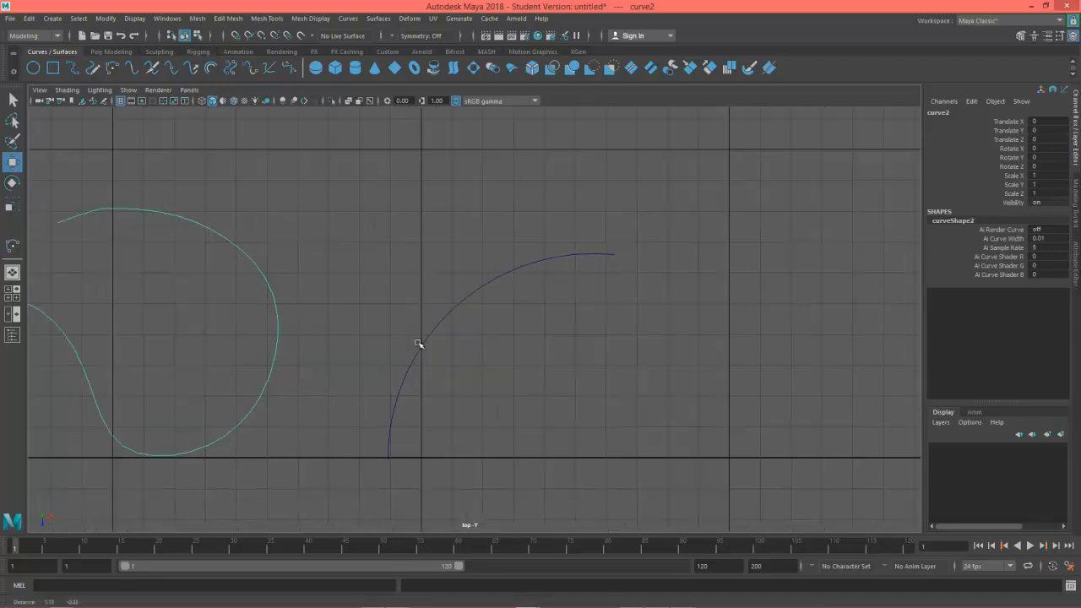
pyautogui.click(452, 309)
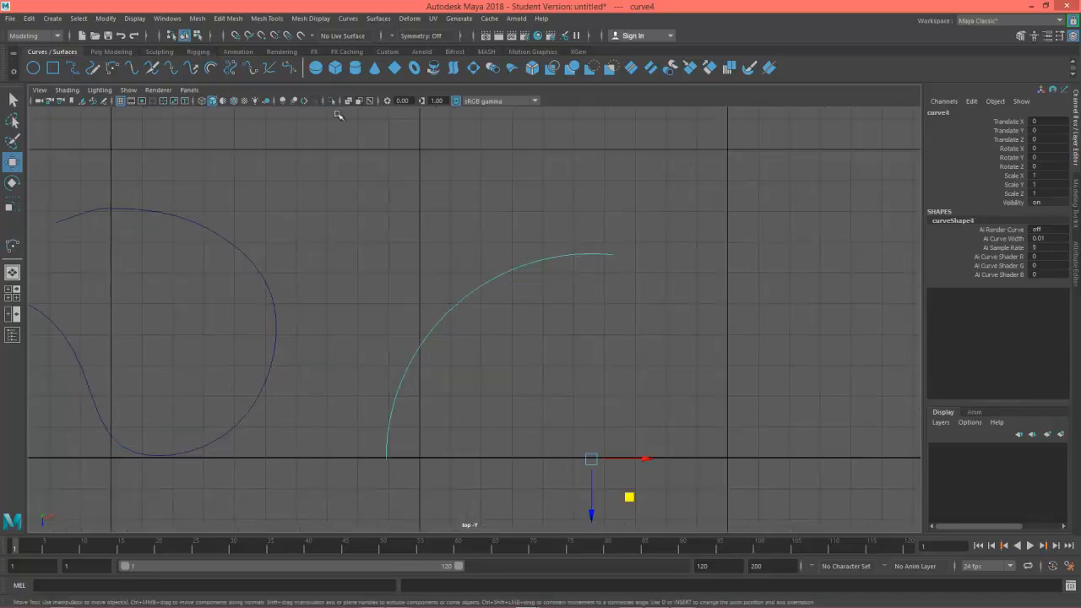
pyautogui.click(211, 69)
pyautogui.keyDown('alt'); pyautogui.moveTo(437, 432); pyautogui.dragTo(416, 320, button='middle'); pyautogui.keyUp('alt')
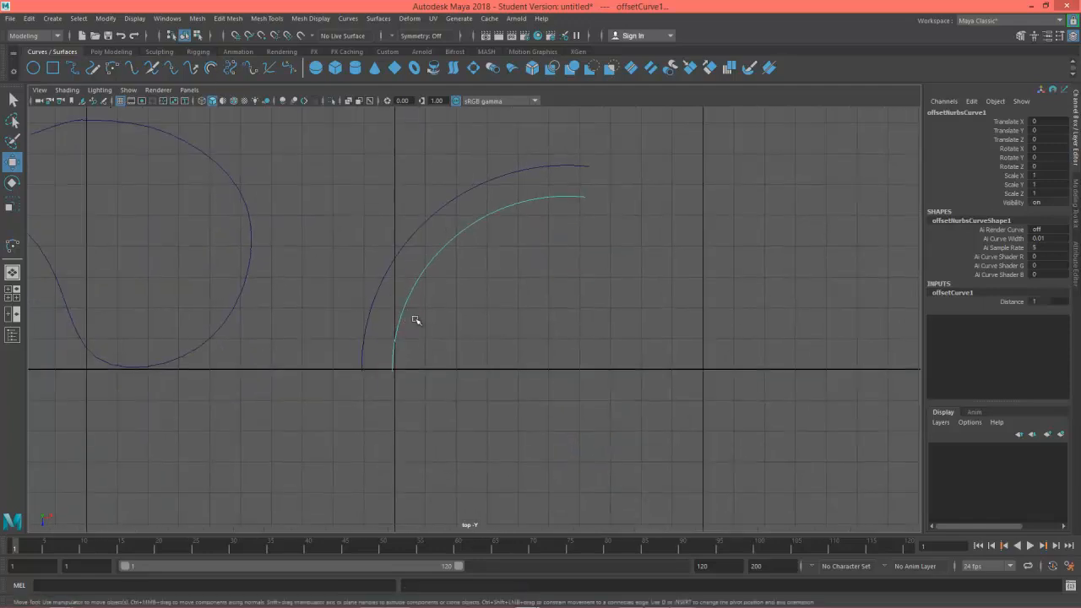
# Select the offset curve and the original arc and loft a surface between them.
pyautogui.click(457, 202)
pyautogui.click(473, 225)
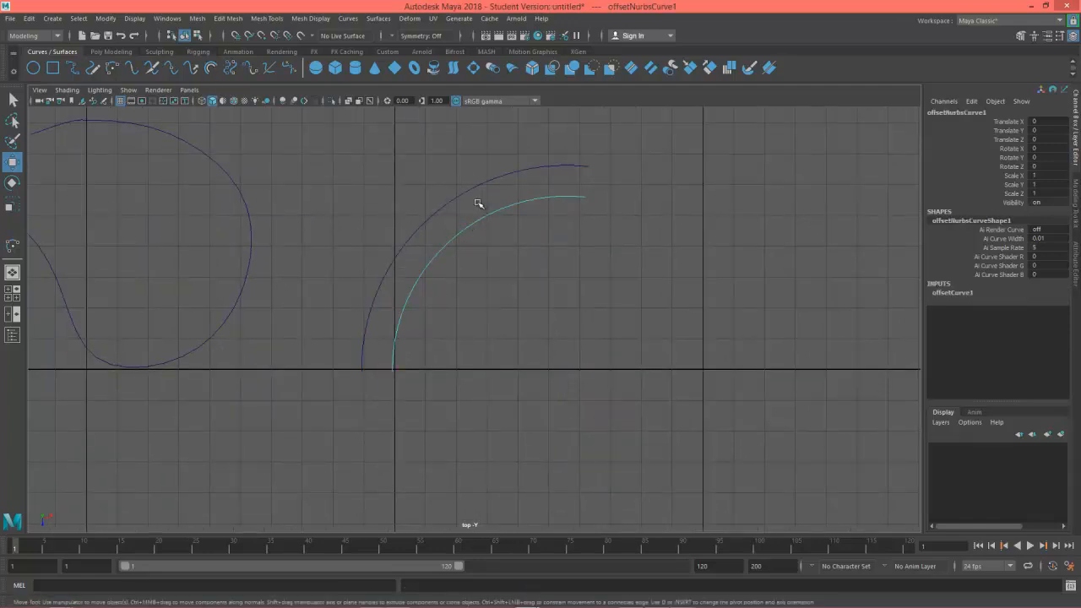
pyautogui.keyDown('alt'); pyautogui.moveTo(493, 256); pyautogui.dragTo(478, 306, button='middle'); pyautogui.keyUp('alt')
pyautogui.keyDown('alt'); pyautogui.moveTo(529, 316); pyautogui.dragTo(583, 321, button='right'); pyautogui.keyUp('alt')
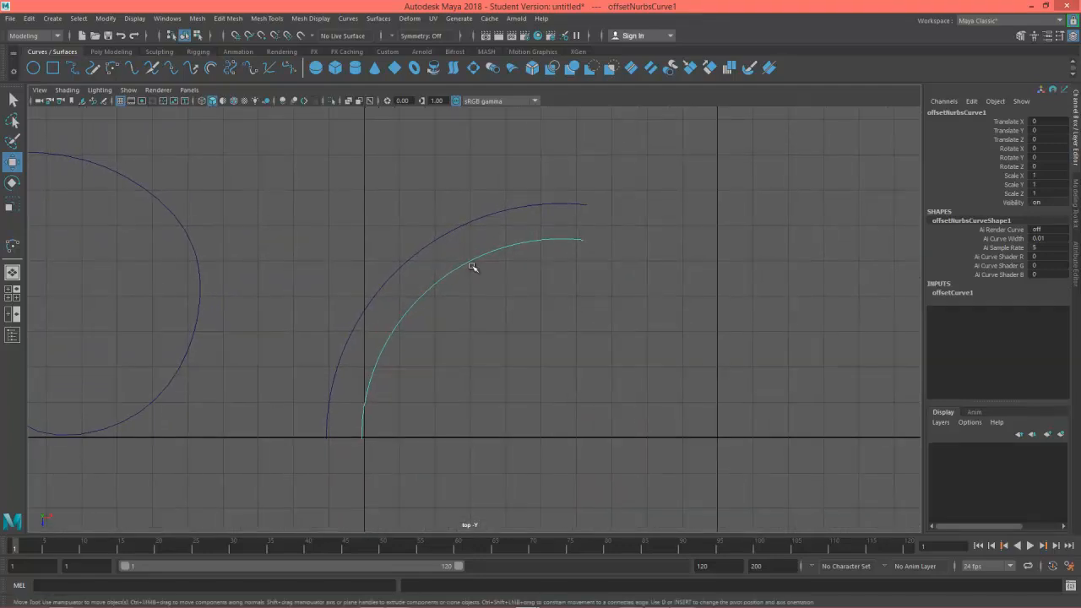
pyautogui.click(438, 238)
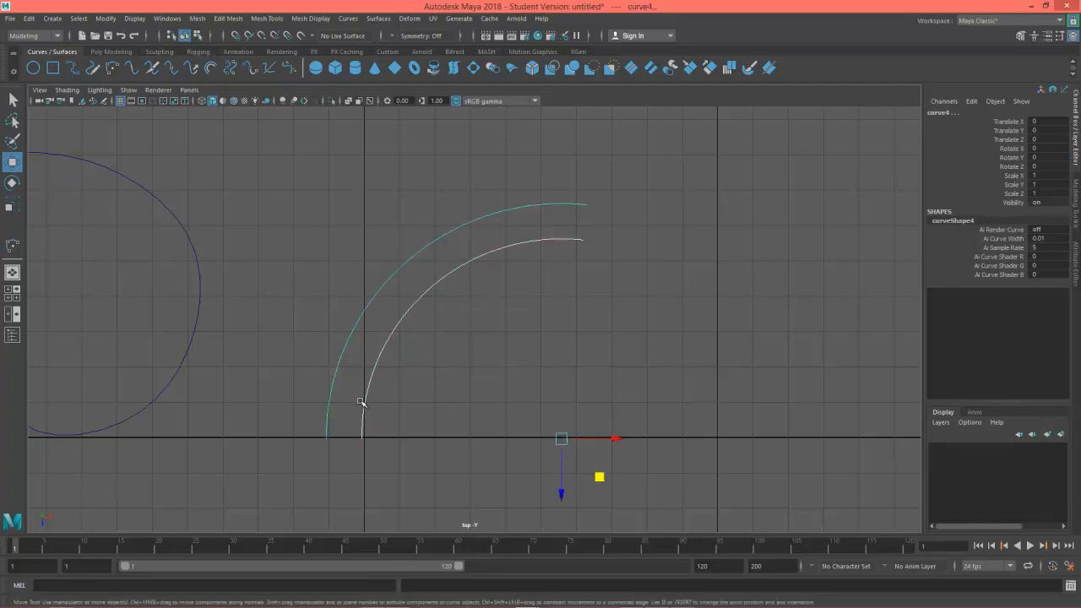
pyautogui.click(454, 69)
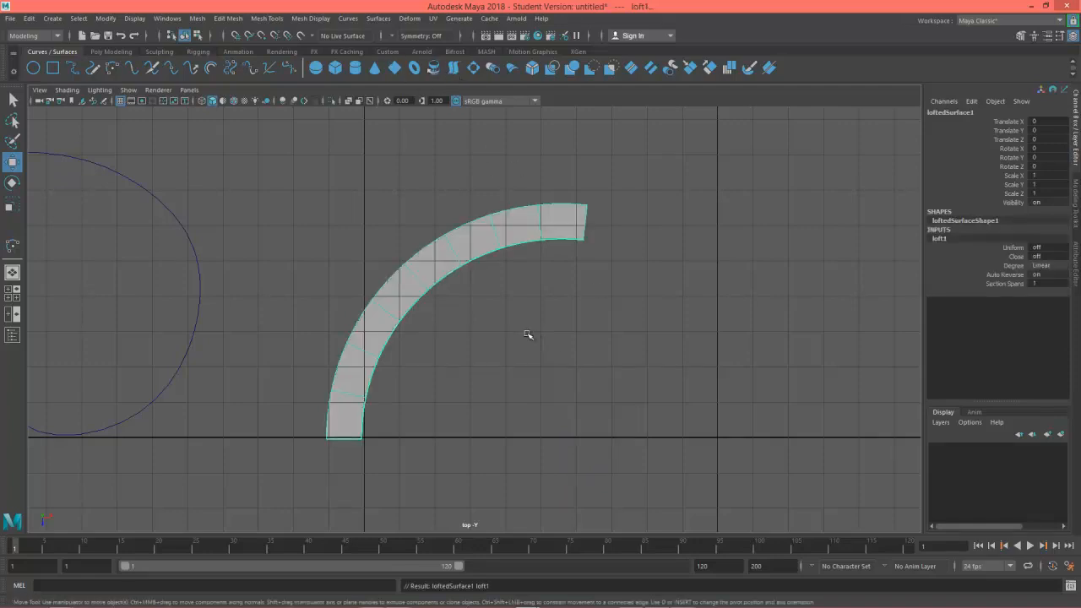
# Hide the grid in the top view to see the lofted surface more clearly.
pyautogui.click(120, 101)
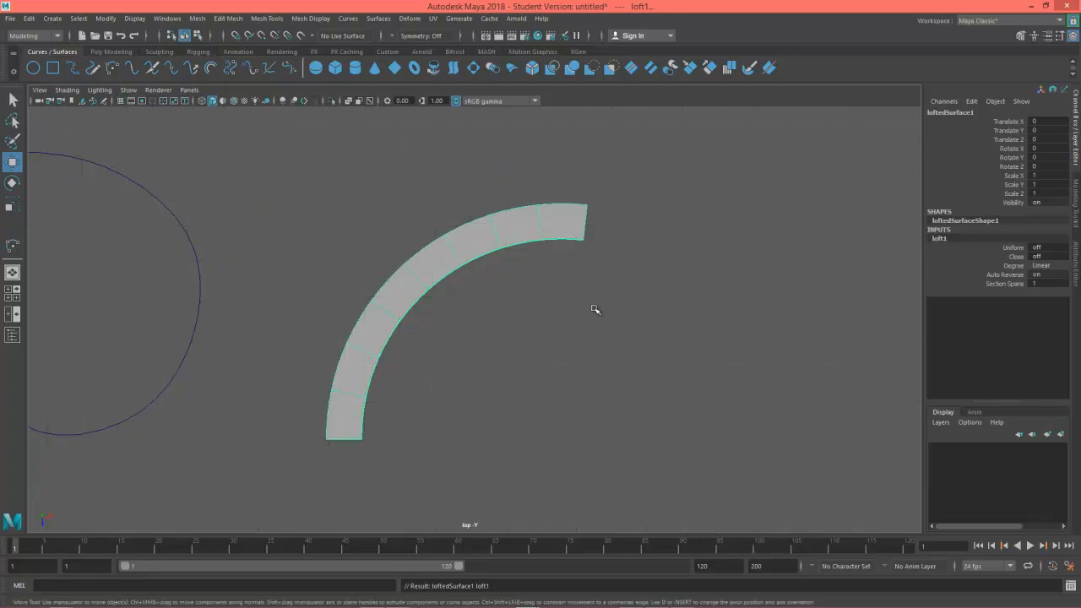
pyautogui.scroll(2, 533, 314)
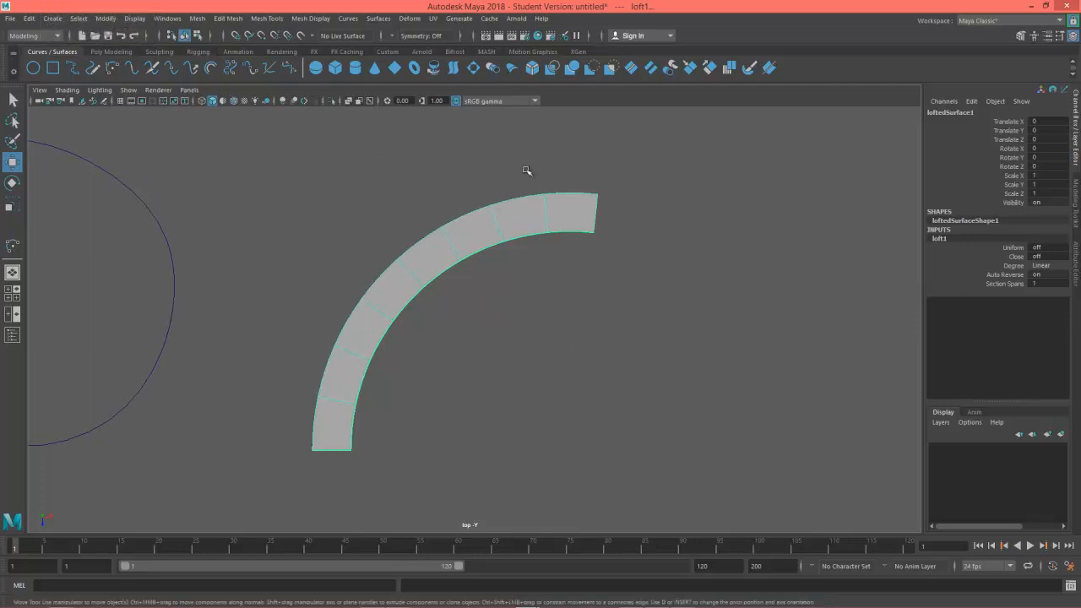
# Undo the lofted surface and the offset of the three-point arc.
pyautogui.hotkey('ctrl', 'z')
pyautogui.hotkey('ctrl', 'z')
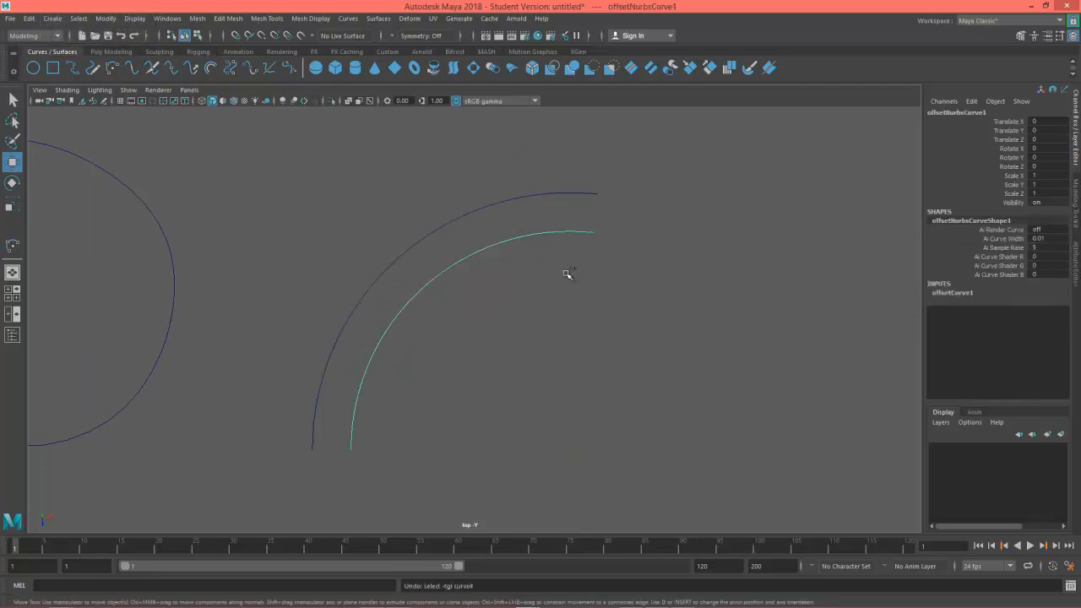
pyautogui.hotkey('ctrl', 'z')
pyautogui.hotkey('shift', 'z')
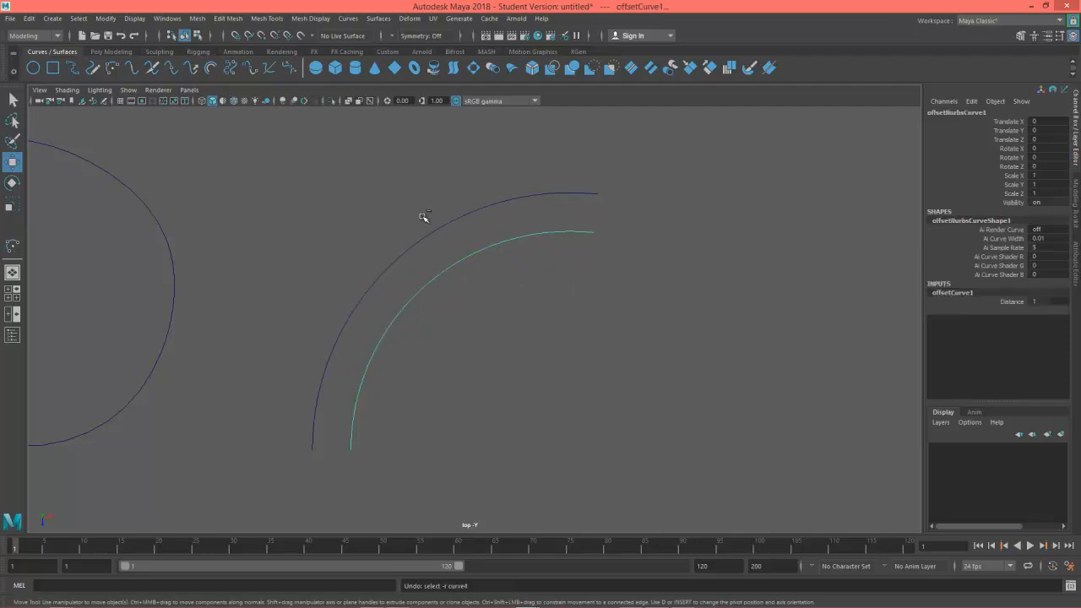
pyautogui.hotkey('ctrl', 'z')
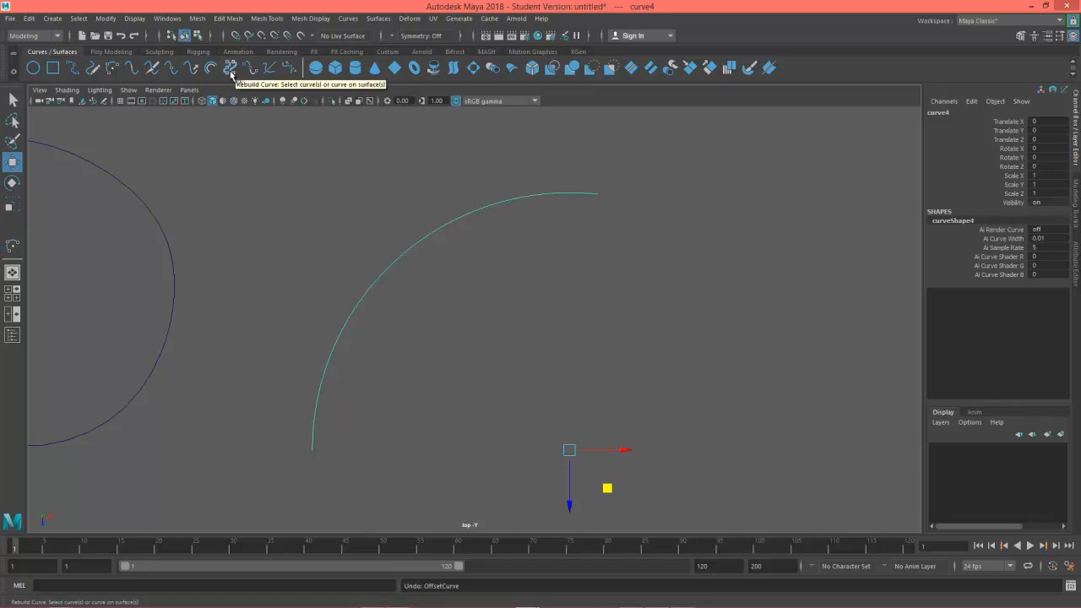
pyautogui.keyDown('alt'); pyautogui.moveTo(307, 163); pyautogui.dragTo(297, 179, button='middle'); pyautogui.keyUp('alt')
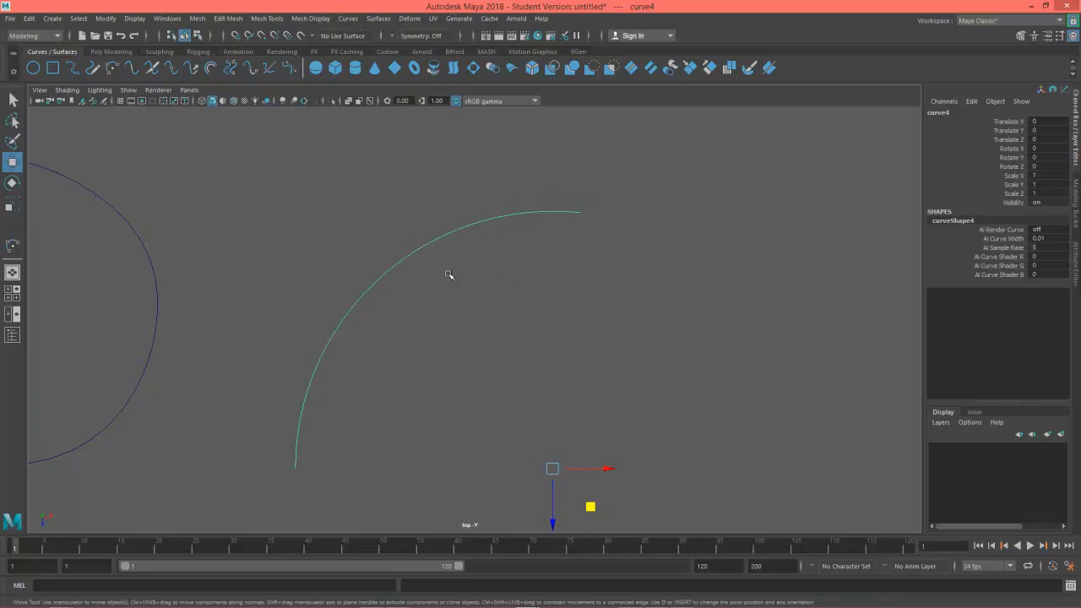
# Rebuild the three-point arc and show its curve shape attributes in the Attribute Editor.
pyautogui.click(230, 69)
pyautogui.hotkey('ctrl', 'a')
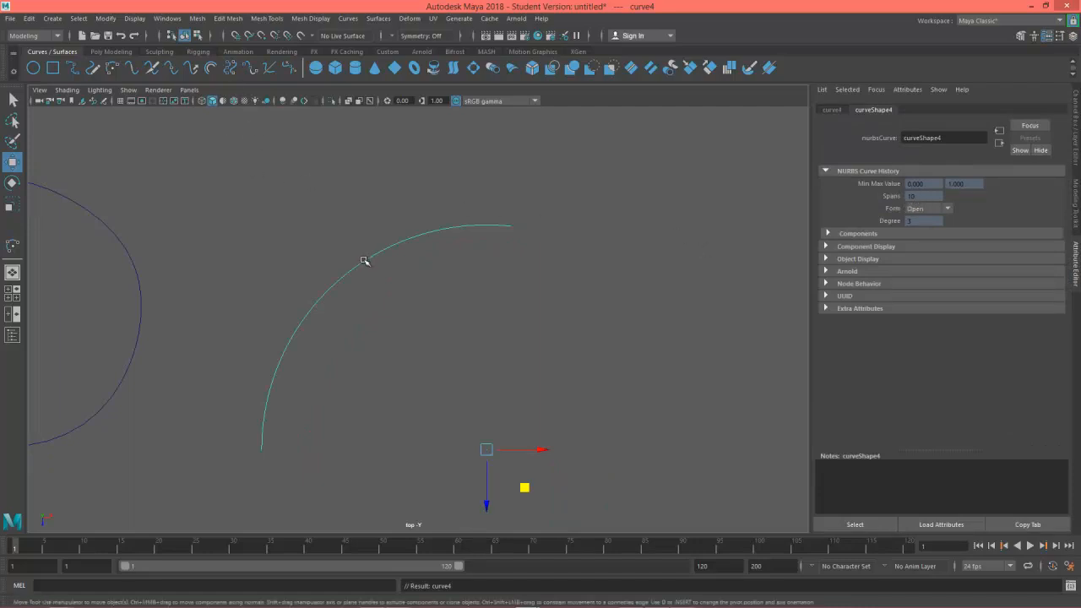
pyautogui.keyDown('alt'); pyautogui.moveTo(362, 258); pyautogui.dragTo(251, 253, button='middle'); pyautogui.keyUp('alt')
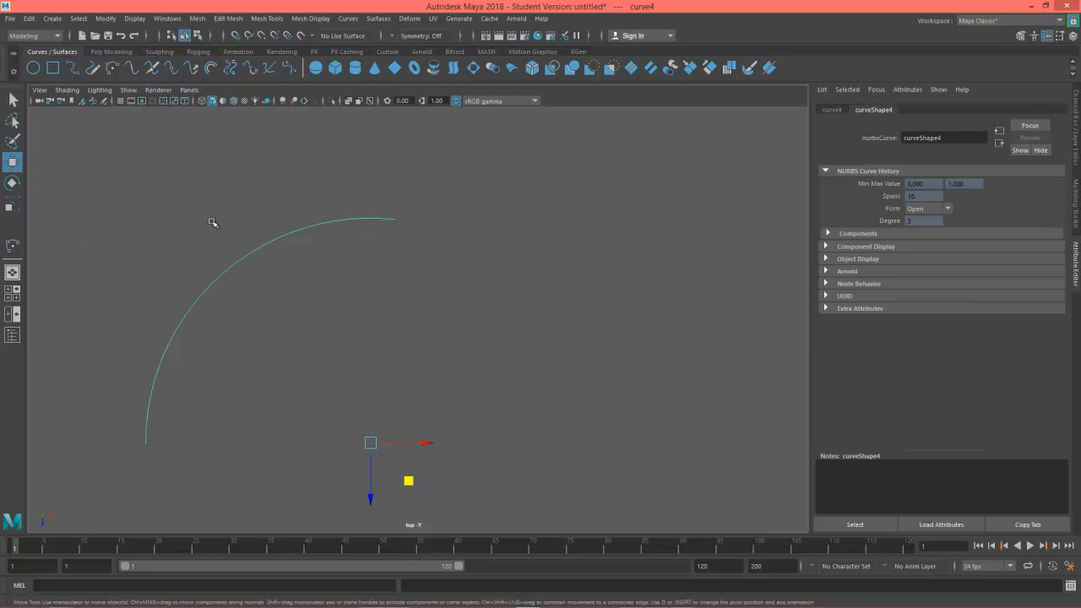
pyautogui.keyDown('alt'); pyautogui.moveTo(287, 260); pyautogui.dragTo(342, 234, button='middle'); pyautogui.keyUp('alt')
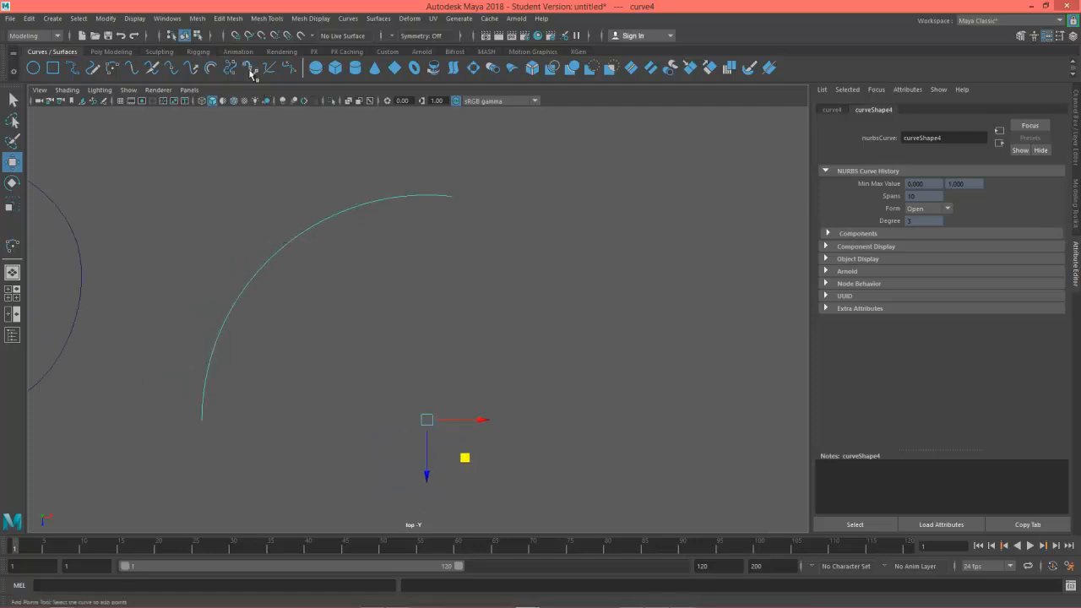
# Extend the arc from its upper end with the Add Points tool, placing control vertices in an inward spiral, and complete the curve.
pyautogui.click(250, 69)
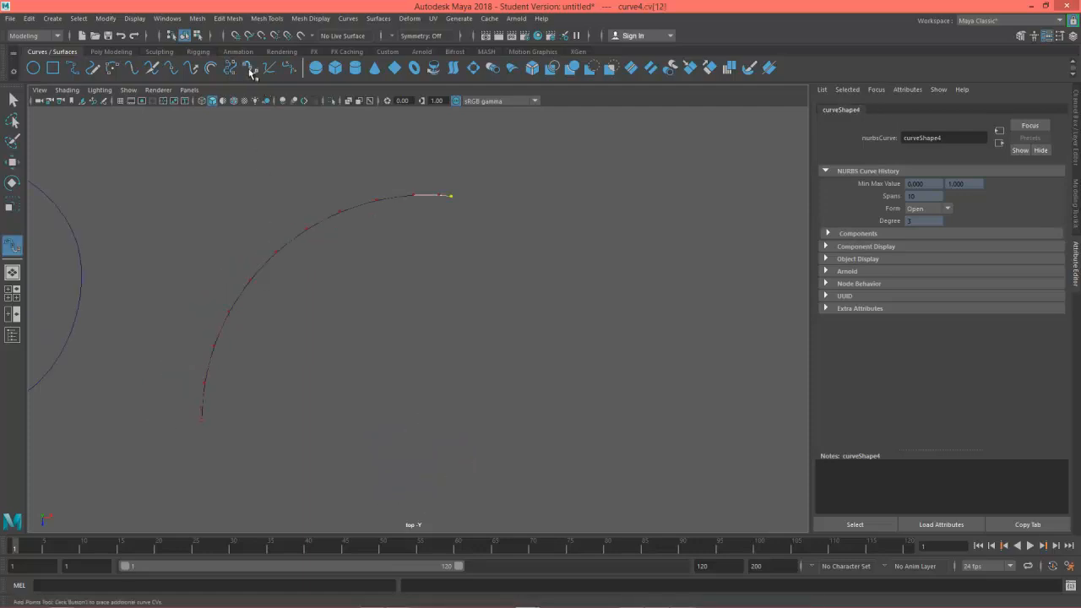
pyautogui.click(331, 216)
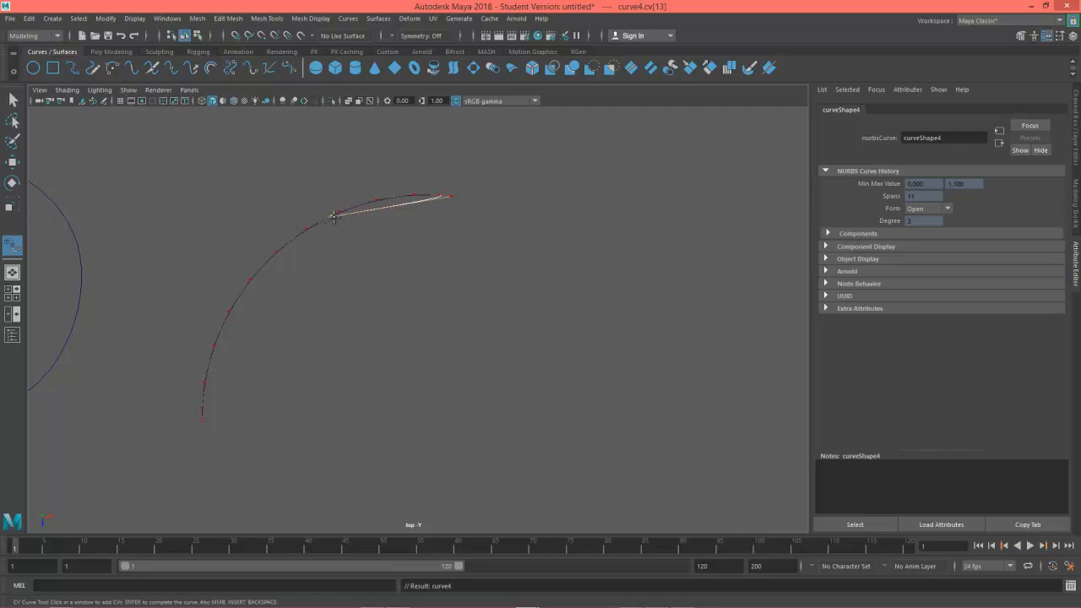
pyautogui.hotkey('ctrl', 'z')
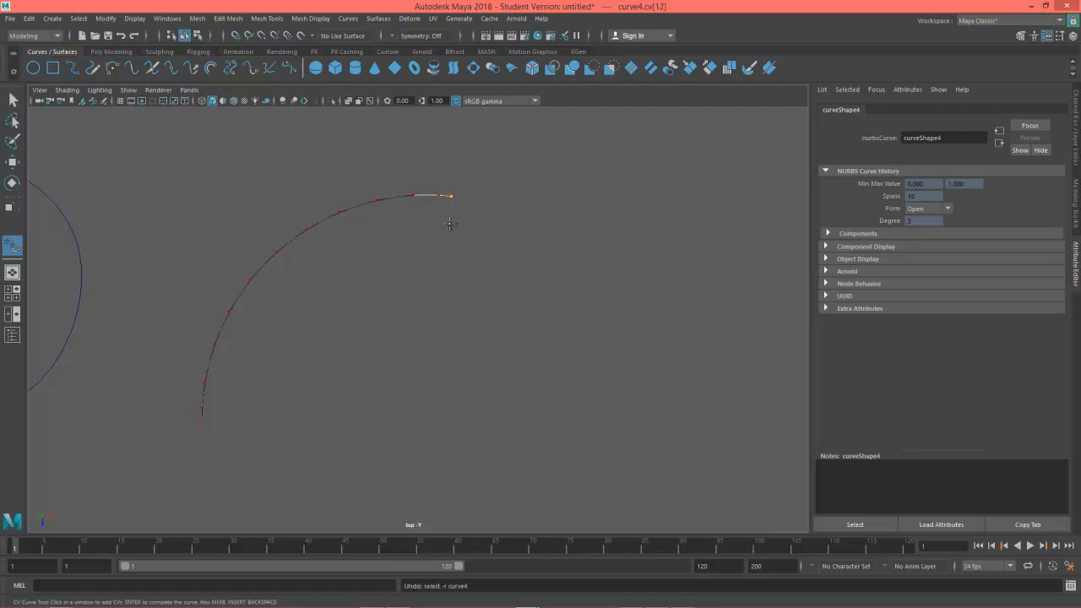
pyautogui.moveTo(476, 211); pyautogui.dragTo(473, 259)
pyautogui.moveTo(431, 363); pyautogui.dragTo(405, 371)
pyautogui.moveTo(328, 394); pyautogui.dragTo(298, 369)
pyautogui.click(315, 264)
pyautogui.click(385, 245)
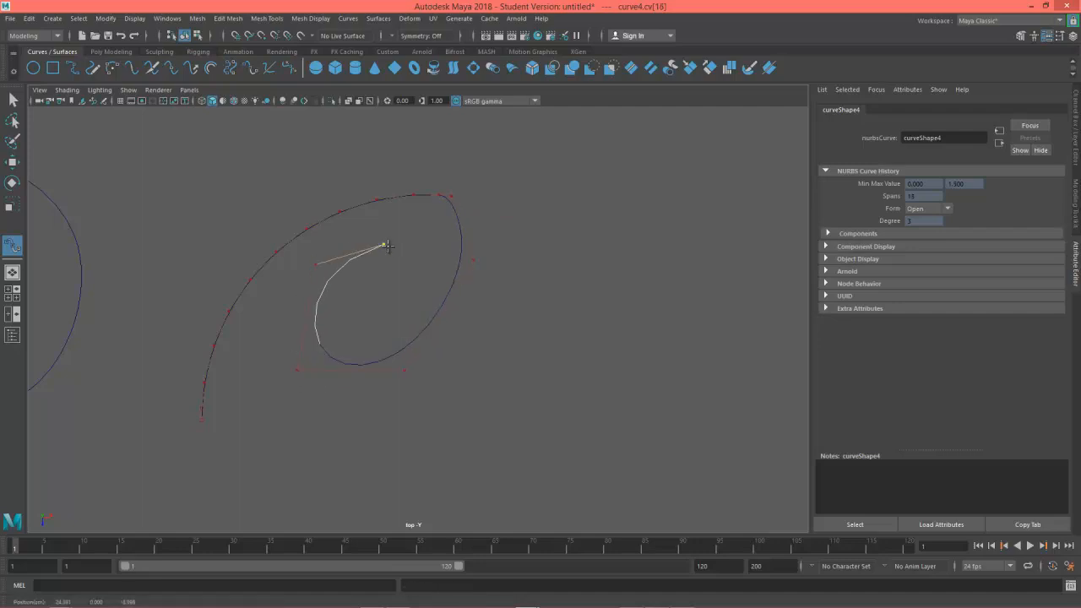
pyautogui.click(394, 253)
pyautogui.click(402, 312)
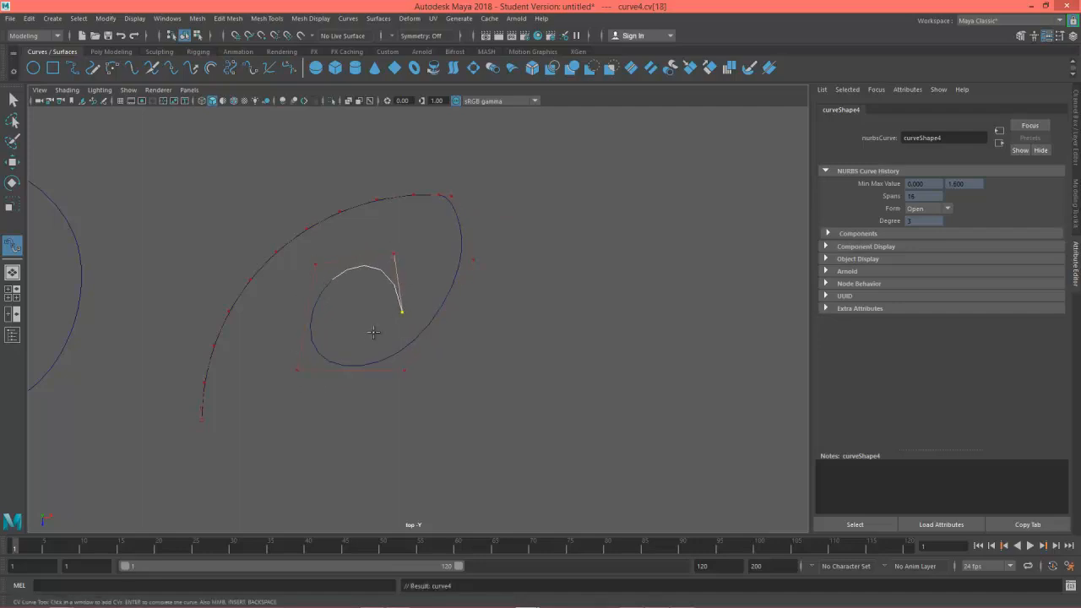
pyautogui.moveTo(374, 332); pyautogui.dragTo(366, 335)
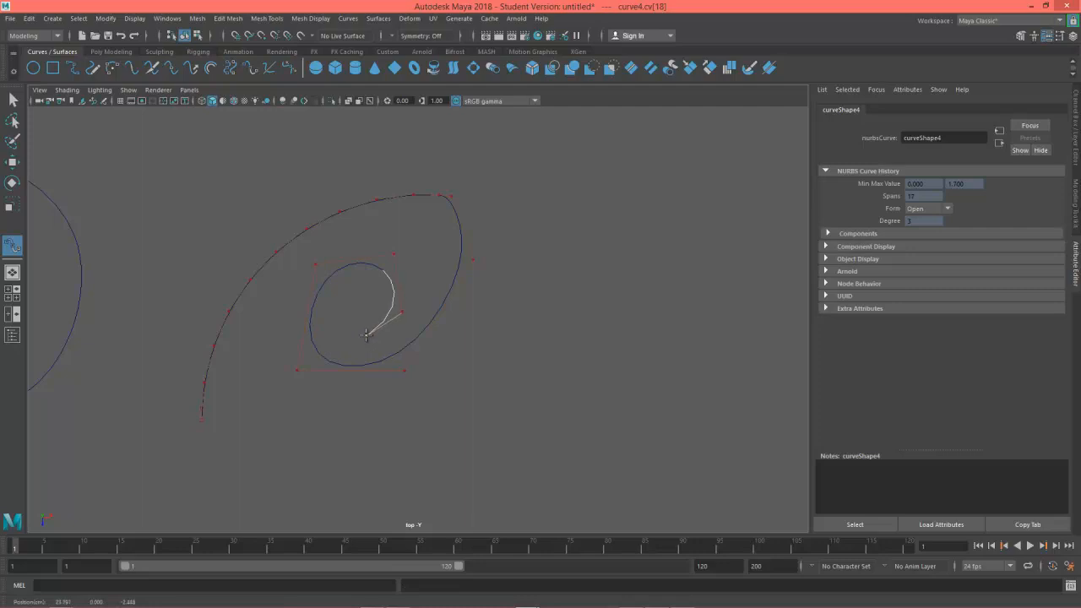
pyautogui.click(193, 70)
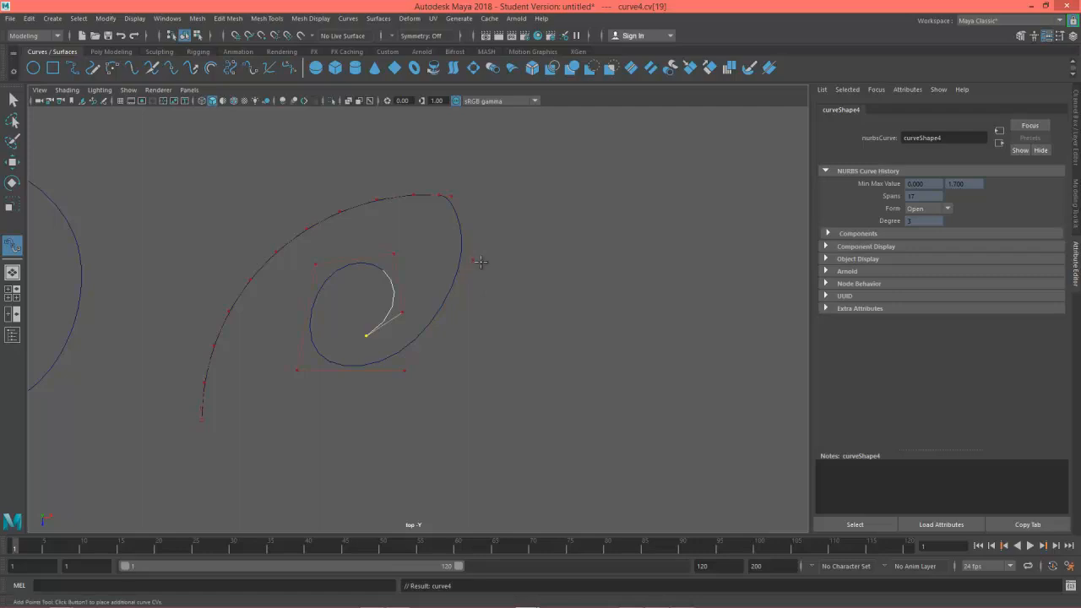
pyautogui.press('Return')
# Move the control vertex at the spiral's sharp upper corner slightly outward to round it, and return to object mode with nothing selected.
pyautogui.moveTo(467, 258); pyautogui.dragTo(420, 271, button='right')
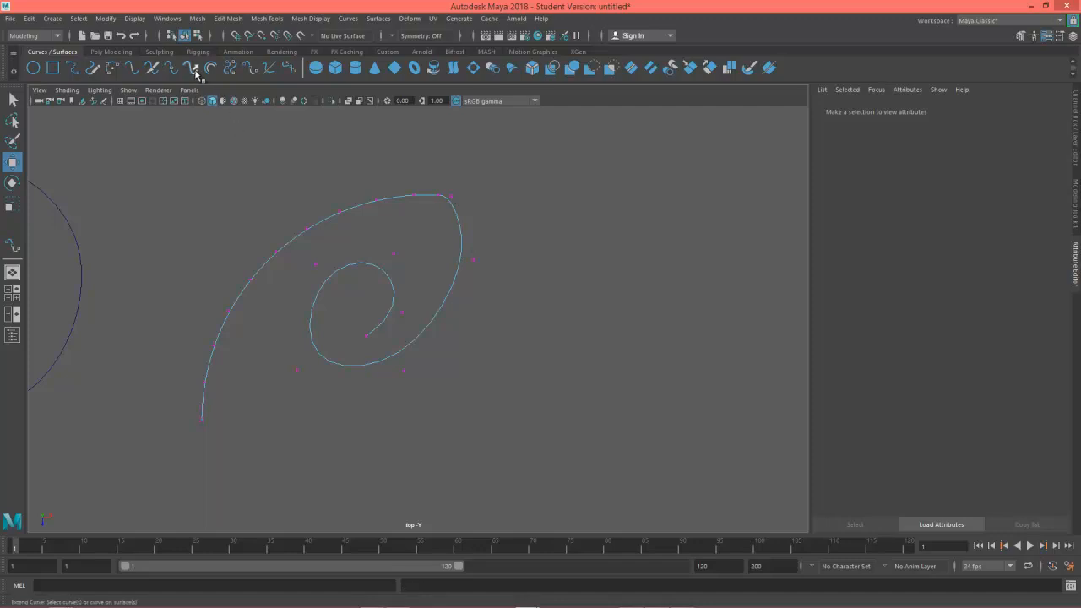
pyautogui.click(450, 196)
pyautogui.moveTo(494, 234)
pyautogui.mouseDown()
pyautogui.moveTo(513, 260)
pyautogui.moveTo(504, 248)
pyautogui.mouseUp()
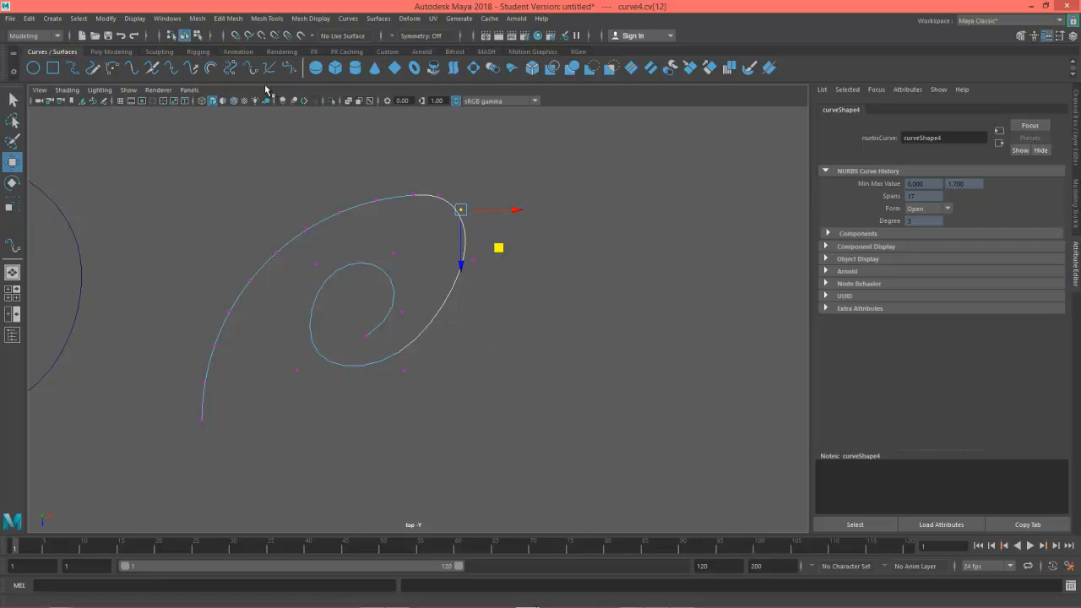
pyautogui.moveTo(437, 309); pyautogui.dragTo(473, 289, button='right')
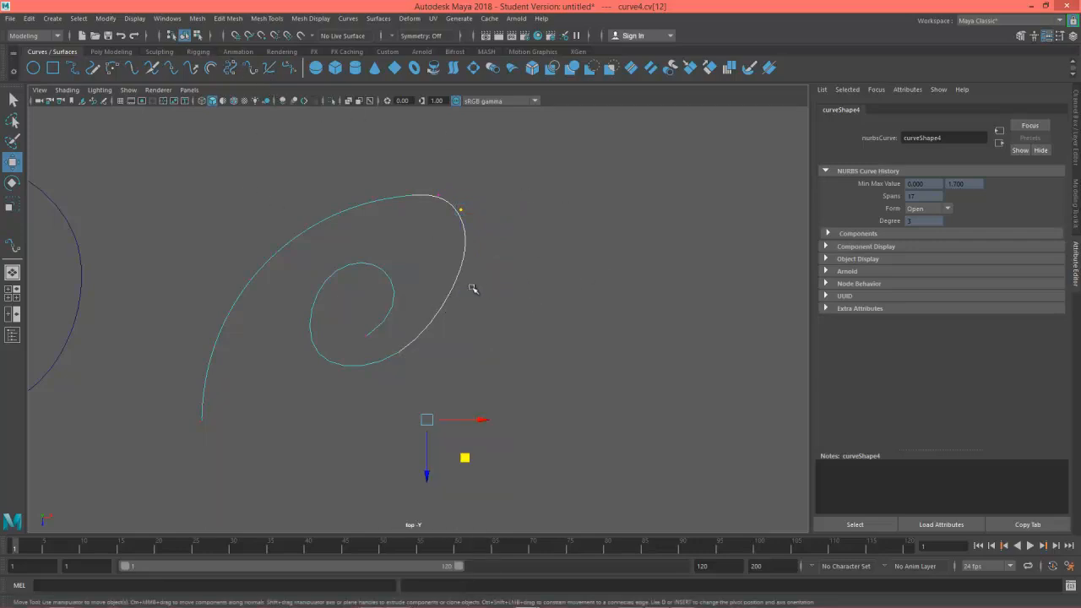
pyautogui.click(291, 151)
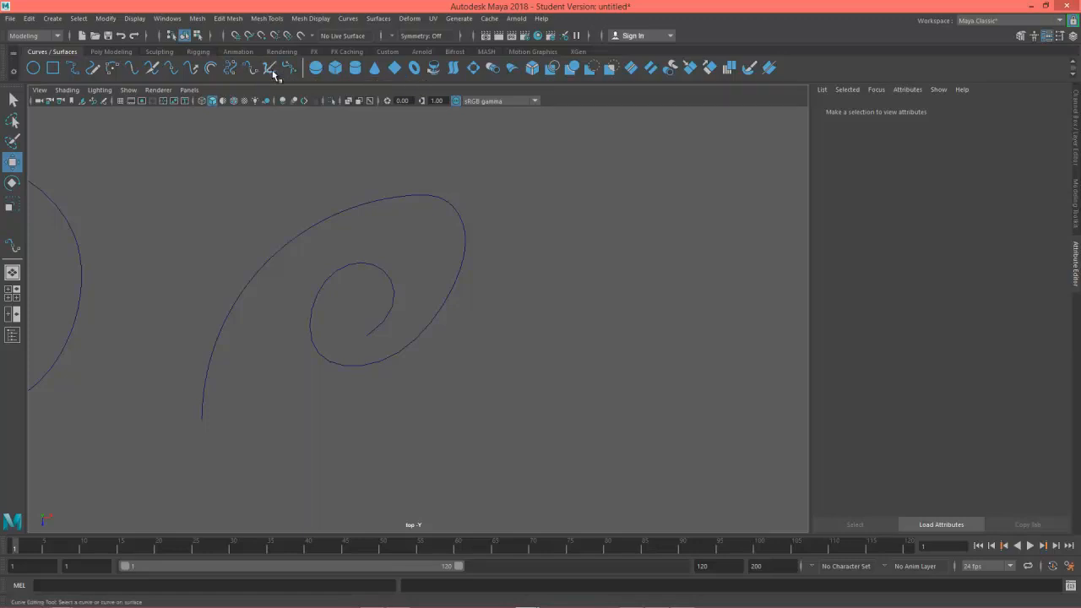
# Start the Curve Editing tool on the spiral, adjust its tangent handles and slide the edit location down toward the curve's outer start.
pyautogui.click(369, 205)
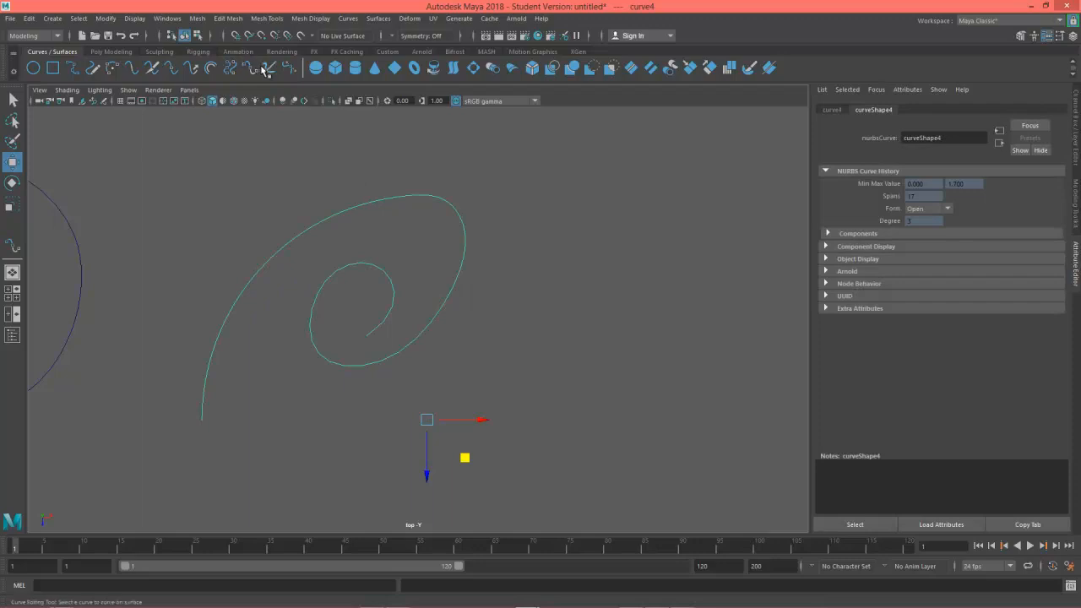
pyautogui.click(268, 68)
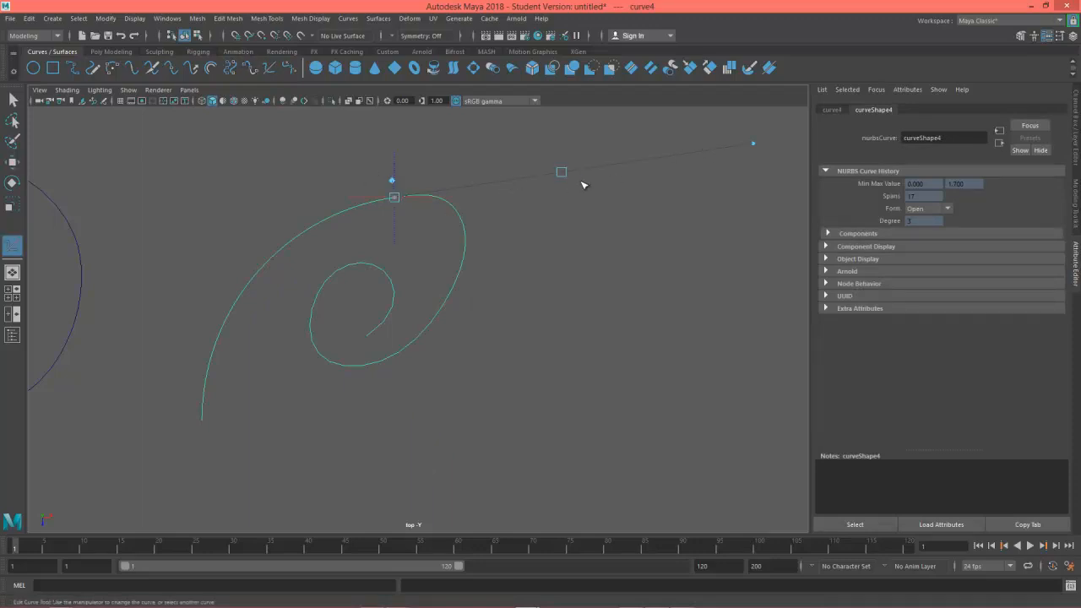
pyautogui.moveTo(562, 173); pyautogui.dragTo(525, 176)
pyautogui.moveTo(754, 137); pyautogui.dragTo(609, 166)
pyautogui.moveTo(392, 181); pyautogui.dragTo(125, 173)
pyautogui.keyDown('alt'); pyautogui.moveTo(459, 245); pyautogui.dragTo(478, 340, button='middle'); pyautogui.keyUp('alt')
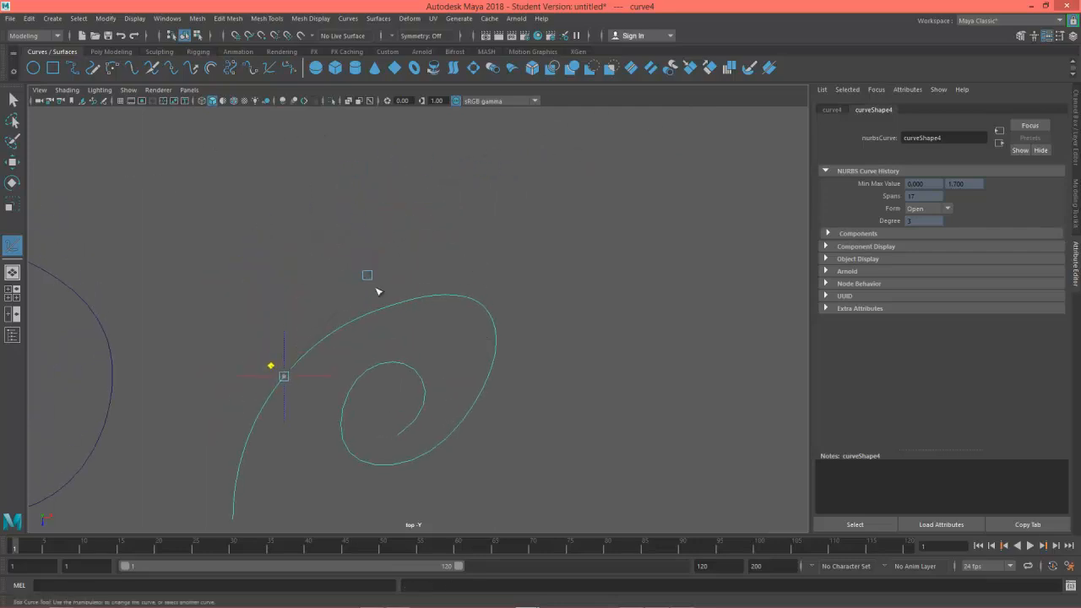
# Bend the spiral at the edit location by swinging and stretching its tangent into a small S-shaped kink, and leave the Curve Editing tool.
pyautogui.moveTo(368, 279); pyautogui.dragTo(507, 342)
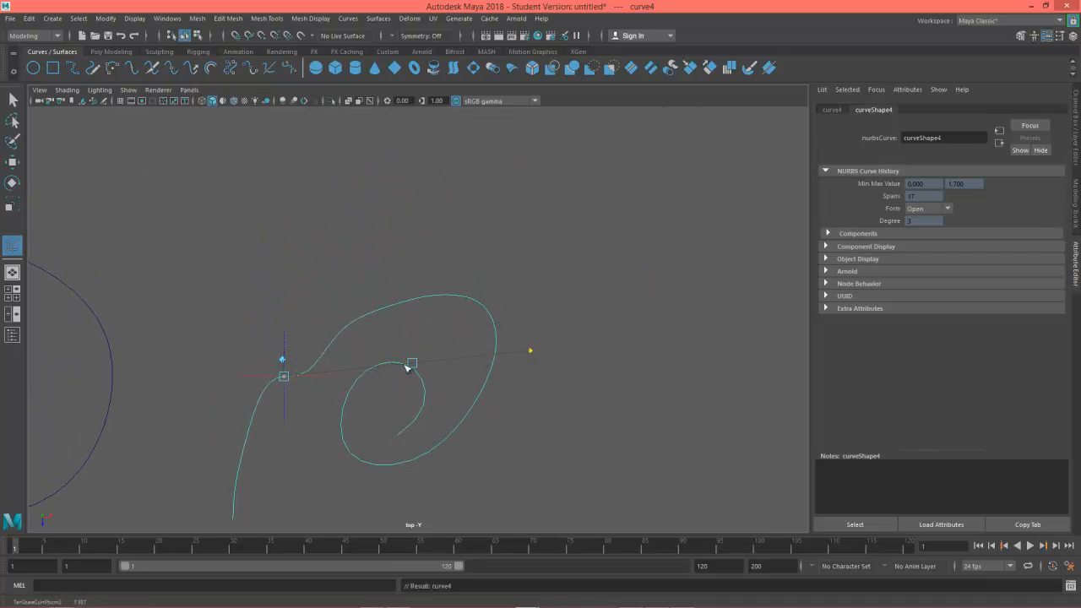
pyautogui.moveTo(412, 364); pyautogui.dragTo(181, 261)
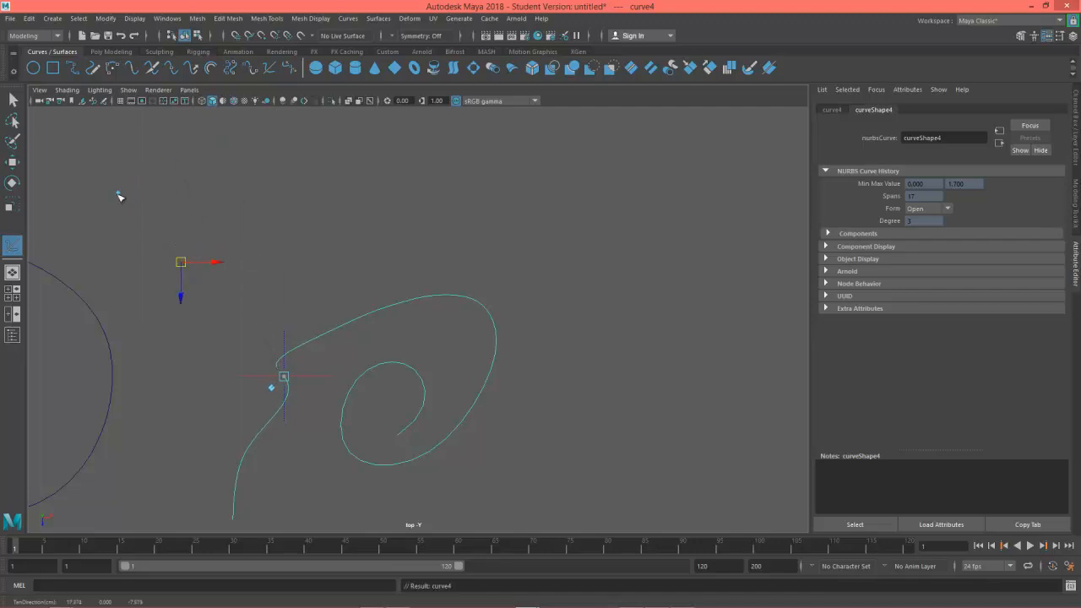
pyautogui.moveTo(119, 194); pyautogui.dragTo(547, 496)
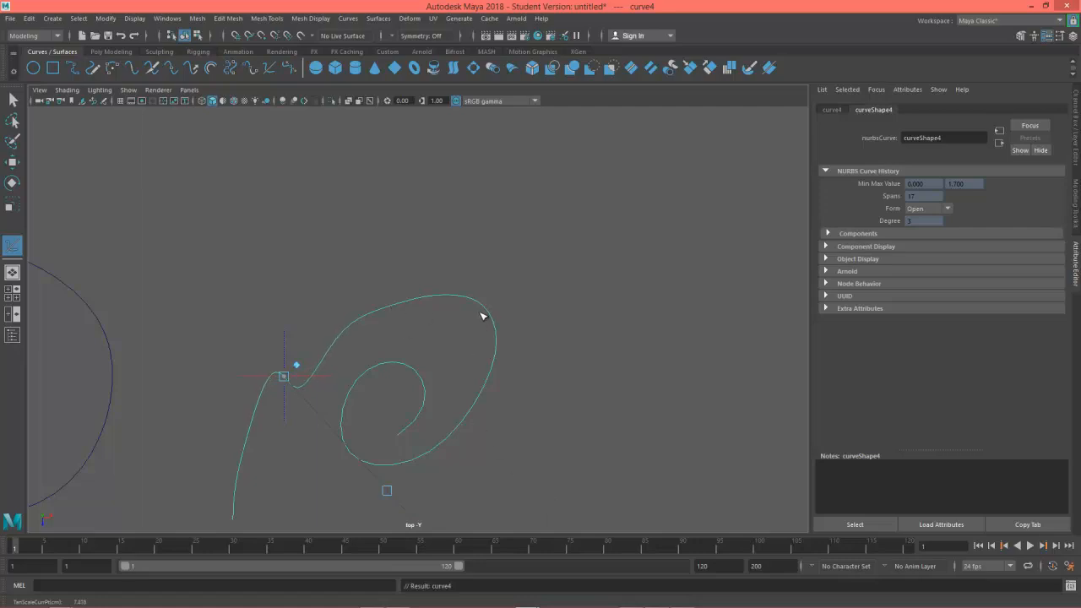
pyautogui.keyDown('alt'); pyautogui.moveTo(528, 381); pyautogui.dragTo(487, 249, button='middle'); pyautogui.keyUp('alt')
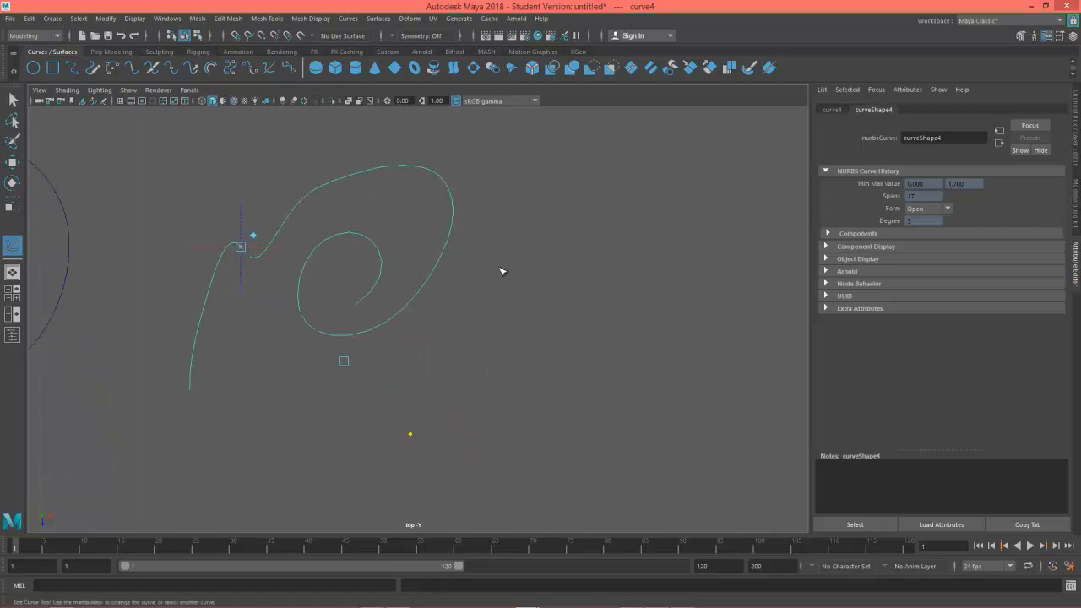
pyautogui.moveTo(504, 276)
pyautogui.keyDown('alt'); pyautogui.mouseDown(button='right')
pyautogui.moveTo(534, 290)
pyautogui.moveTo(514, 291)
pyautogui.mouseUp(button='right'); pyautogui.keyUp('alt')
pyautogui.keyDown('alt'); pyautogui.moveTo(498, 288); pyautogui.dragTo(518, 346, button='middle'); pyautogui.keyUp('alt')
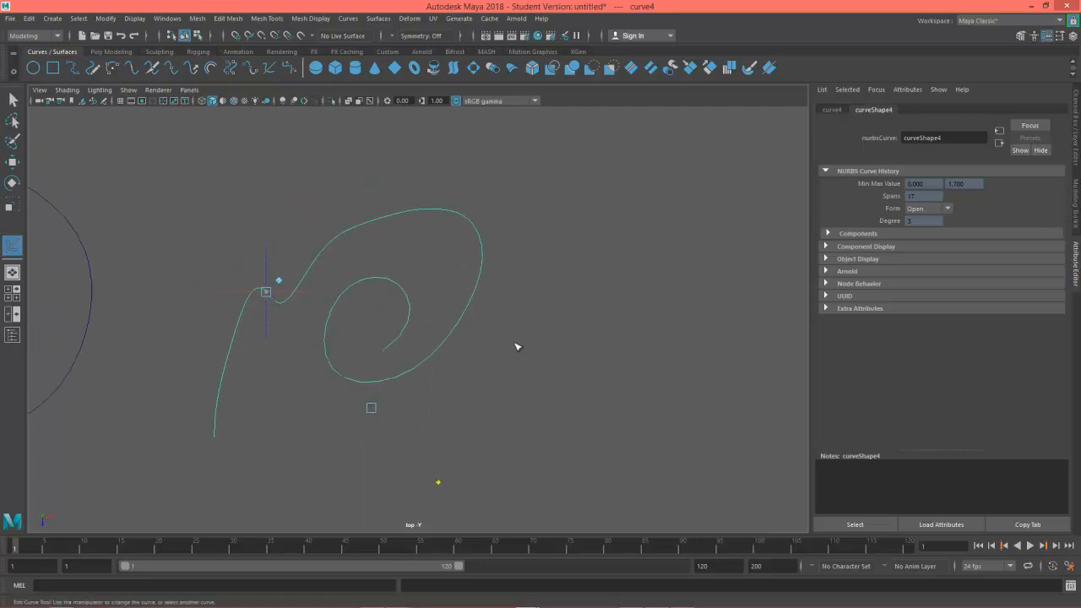
pyautogui.press('w')
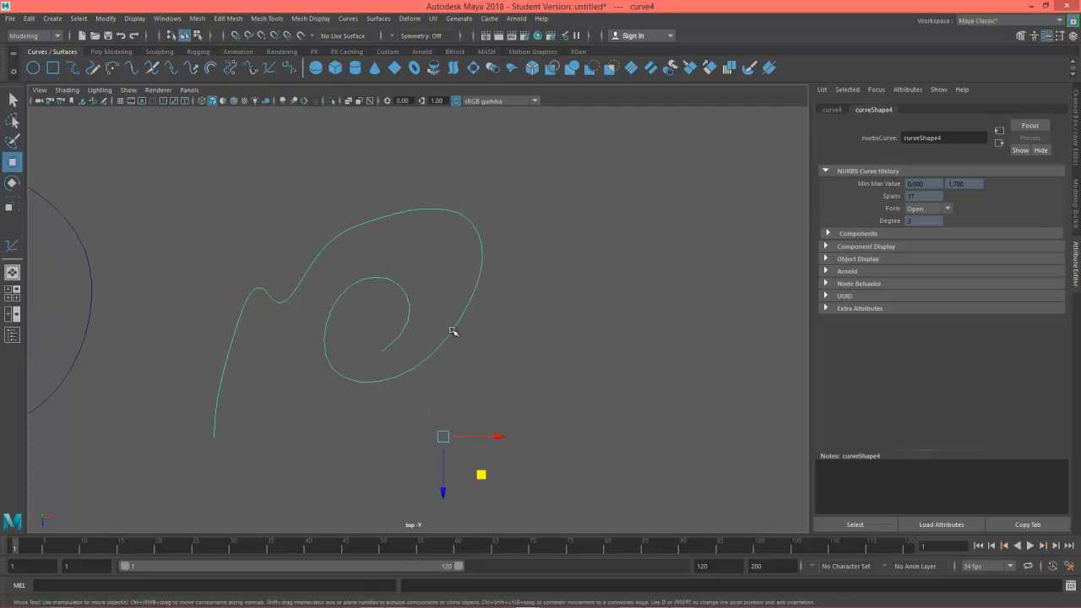
# Undo the Curve Editing tool's changes to the spiral.
pyautogui.hotkey('ctrl', 'z')
pyautogui.hotkey('ctrl', 'z')
pyautogui.hotkey('ctrl', 'z')
pyautogui.hotkey('ctrl', 'z')
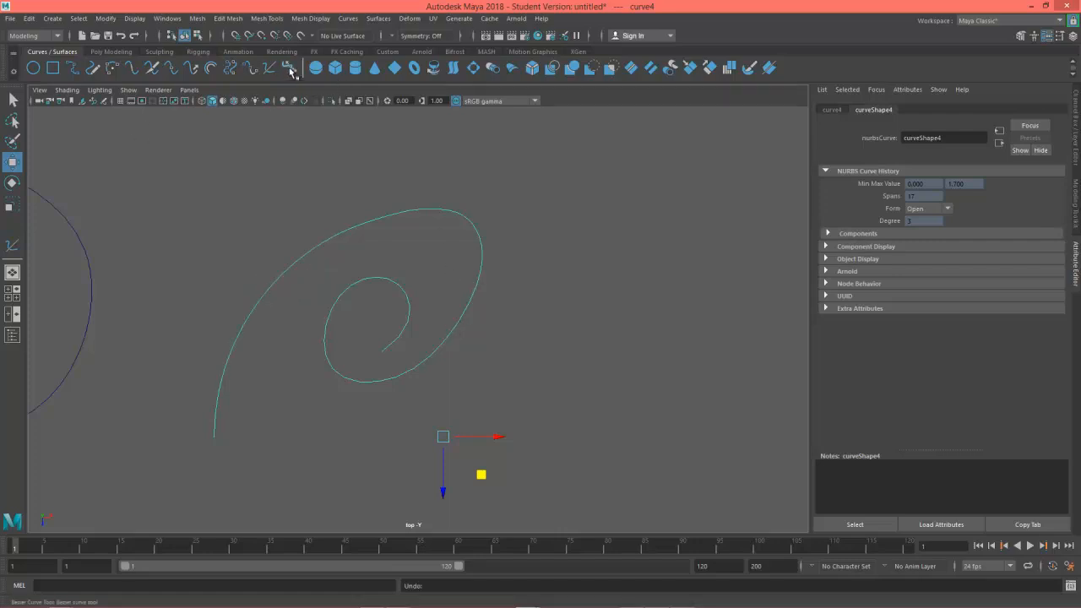
# Draw the outer turns of a new Bezier spiral in the empty area beside the existing spiral, pulling out tangents for smooth anchors.
pyautogui.keyDown('alt'); pyautogui.moveTo(493, 254); pyautogui.dragTo(289, 262, button='middle'); pyautogui.keyUp('alt')
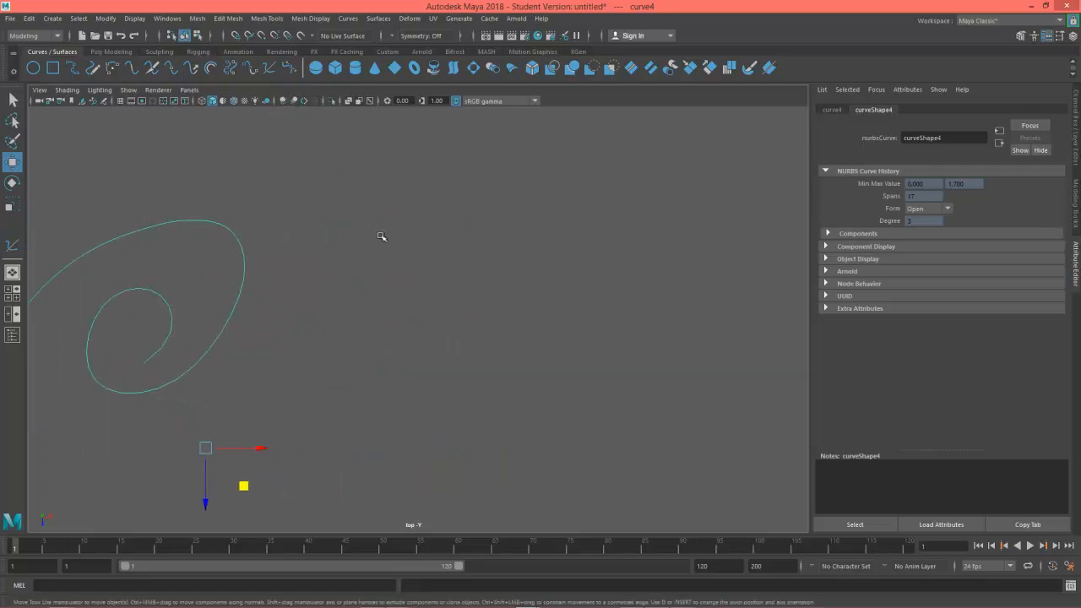
pyautogui.click(294, 71)
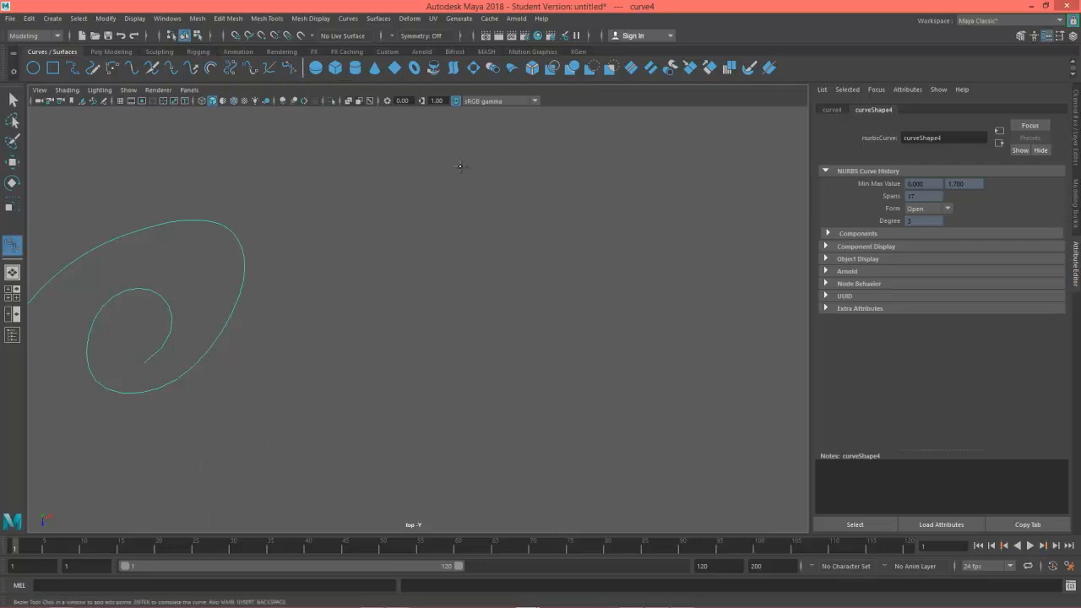
pyautogui.click(521, 148)
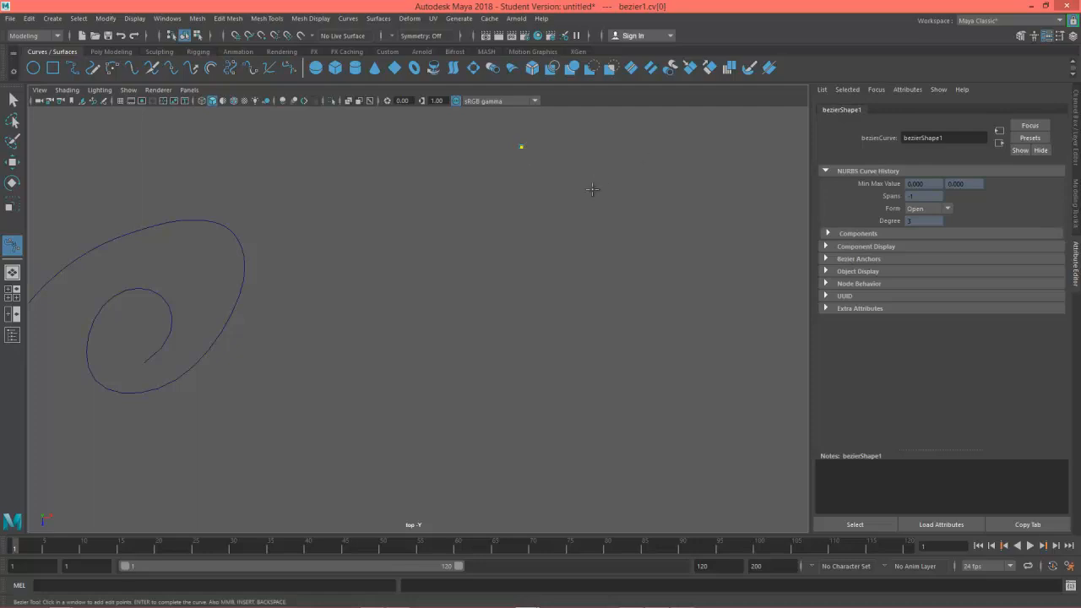
pyautogui.moveTo(607, 171); pyautogui.dragTo(634, 201)
pyautogui.moveTo(628, 288); pyautogui.dragTo(606, 321)
pyautogui.moveTo(491, 385); pyautogui.dragTo(420, 378)
pyautogui.moveTo(441, 218); pyautogui.dragTo(506, 185)
pyautogui.moveTo(543, 293); pyautogui.dragTo(539, 355)
# Continue the Bezier spiral into its center with straight-sided corner anchors and complete the curve.
pyautogui.moveTo(465, 304); pyautogui.dragTo(472, 279)
pyautogui.click(496, 261)
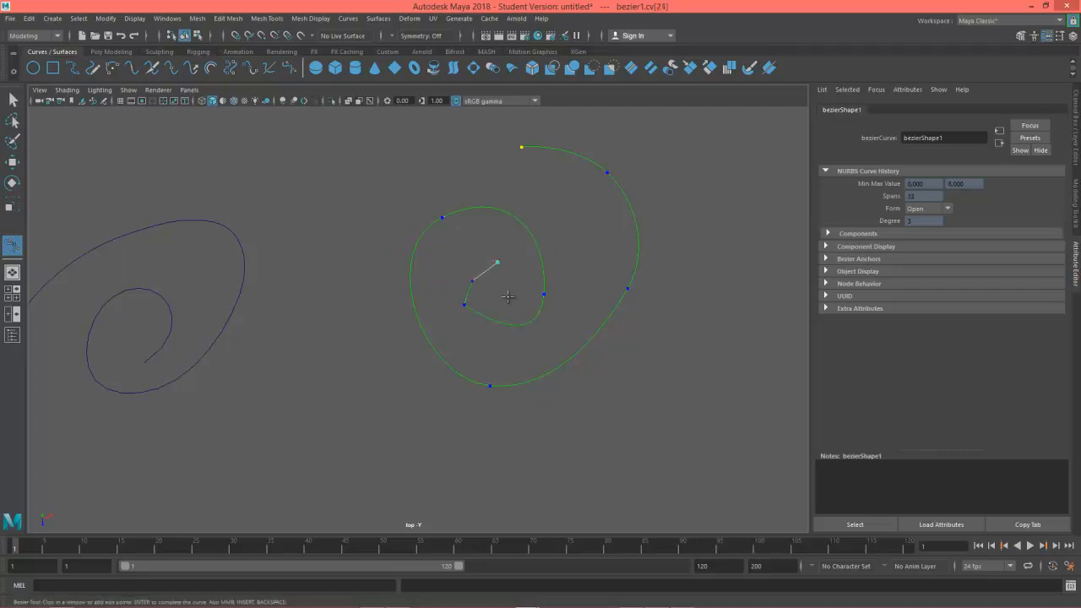
pyautogui.click(487, 304)
pyautogui.keyDown('alt'); pyautogui.moveTo(518, 333); pyautogui.dragTo(484, 321, button='middle'); pyautogui.keyUp('alt')
pyautogui.keyDown('alt'); pyautogui.moveTo(456, 327); pyautogui.dragTo(714, 307, button='right'); pyautogui.keyUp('alt')
pyautogui.keyDown('alt'); pyautogui.moveTo(532, 313); pyautogui.dragTo(460, 365, button='middle'); pyautogui.keyUp('alt')
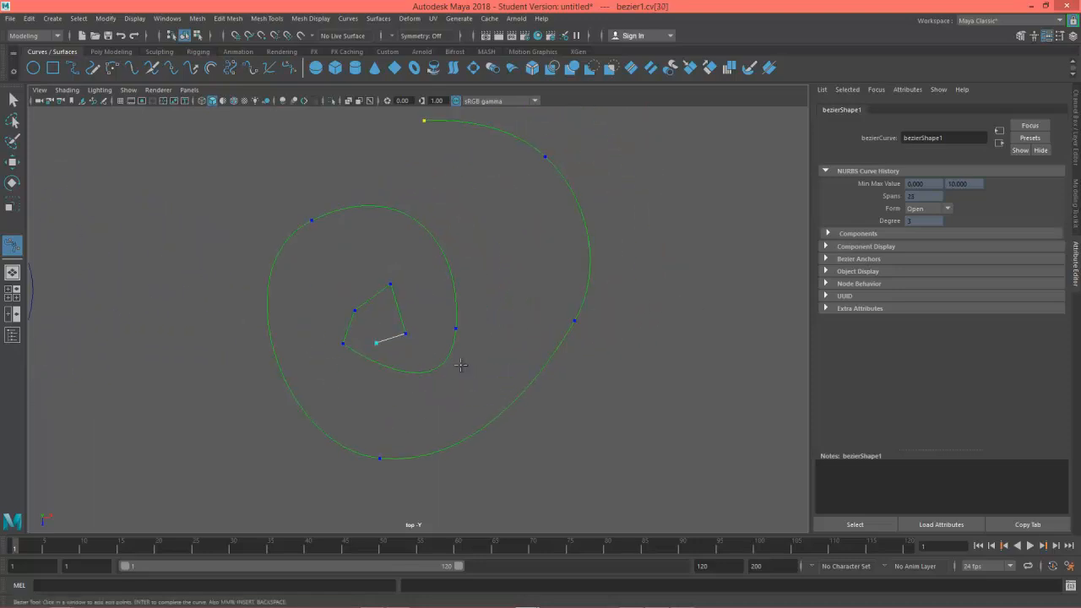
pyautogui.keyDown('alt'); pyautogui.moveTo(695, 321); pyautogui.dragTo(658, 337, button='middle'); pyautogui.keyUp('alt')
pyautogui.press('Return')
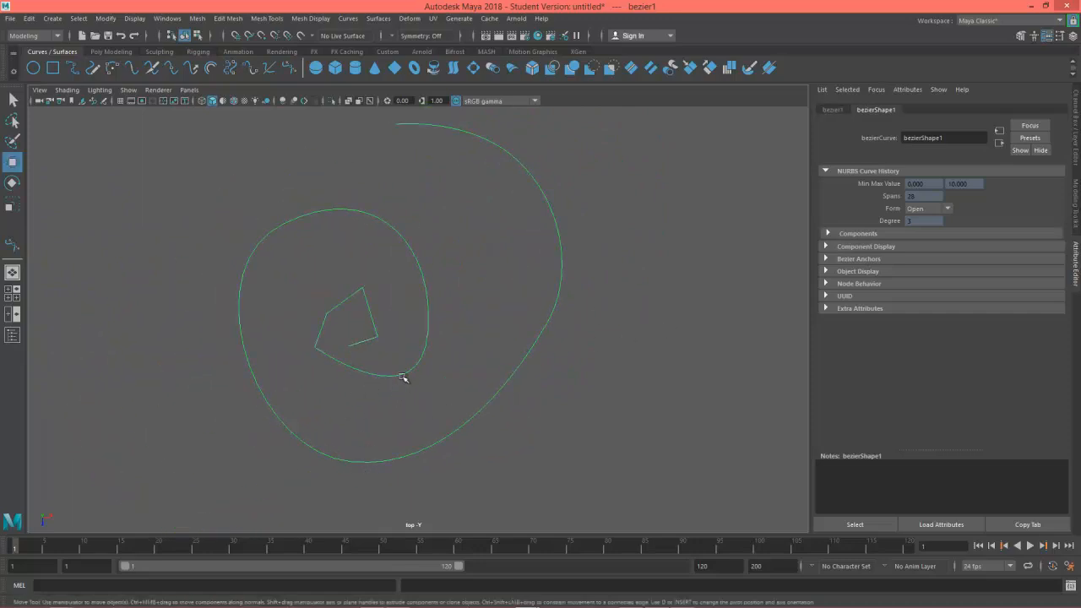
# Show the new Bezier spiral's control vertices and shift the tangent handle at the upper-left corner anchor of its center slightly.
pyautogui.moveTo(402, 377); pyautogui.dragTo(346, 310, button='right')
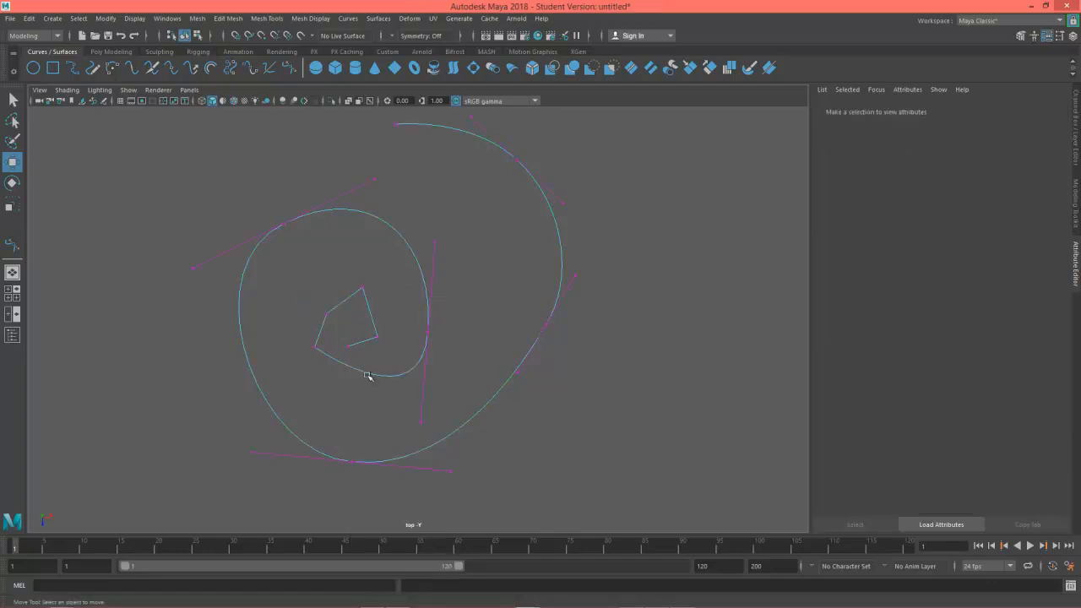
pyautogui.click(326, 313)
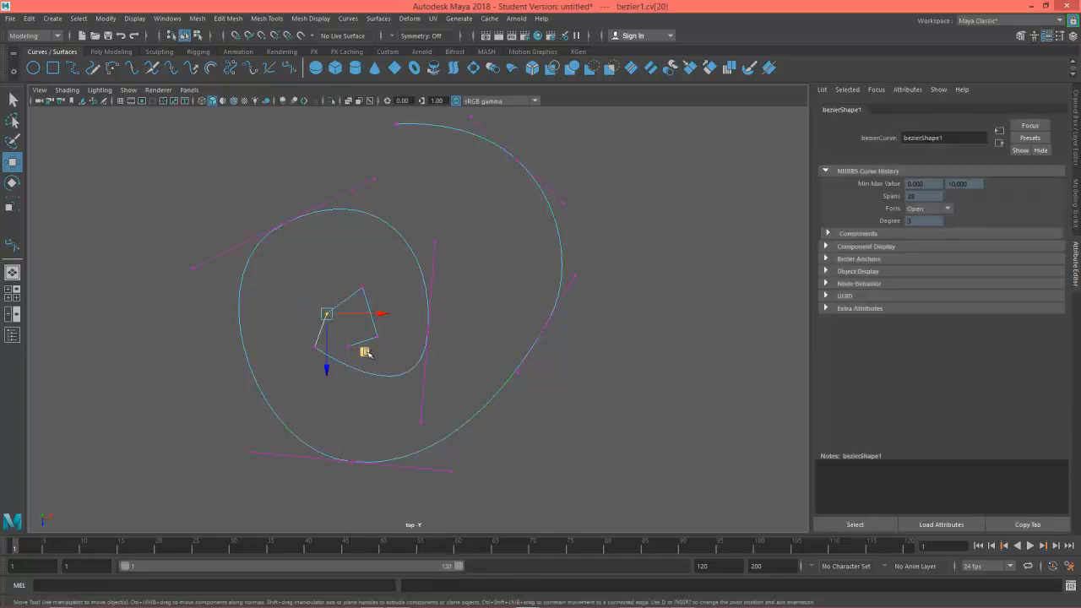
pyautogui.moveTo(365, 352)
pyautogui.mouseDown(button='middle')
pyautogui.moveTo(357, 338)
pyautogui.moveTo(362, 360)
pyautogui.moveTo(353, 337)
pyautogui.mouseUp(button='middle')
pyautogui.keyDown('alt'); pyautogui.moveTo(323, 319); pyautogui.dragTo(760, 263, button='right'); pyautogui.keyUp('alt')
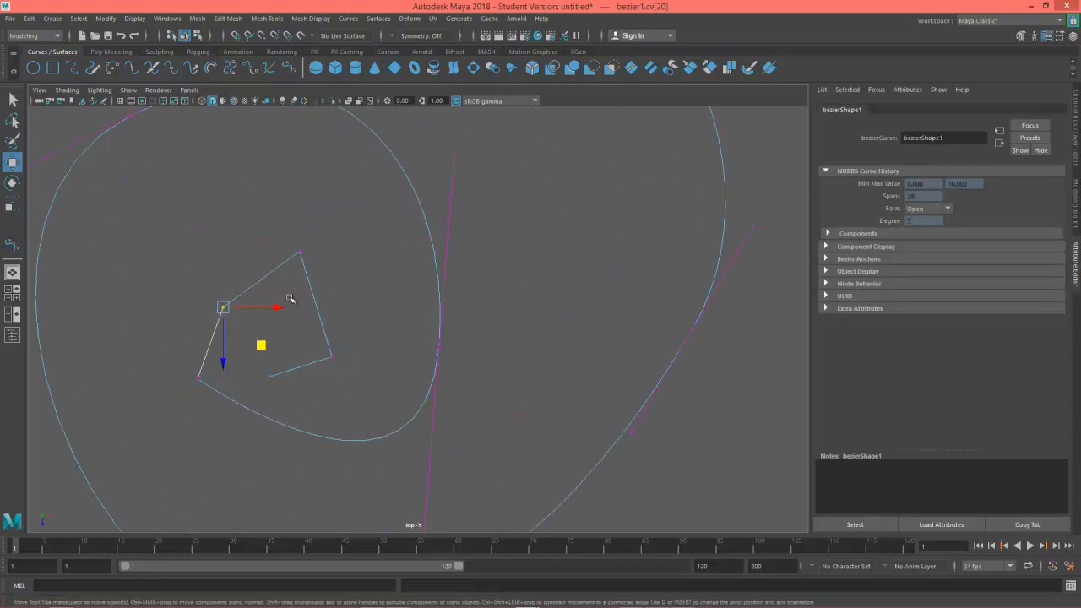
pyautogui.keyDown('alt'); pyautogui.moveTo(258, 304); pyautogui.dragTo(340, 298, button='middle'); pyautogui.keyUp('alt')
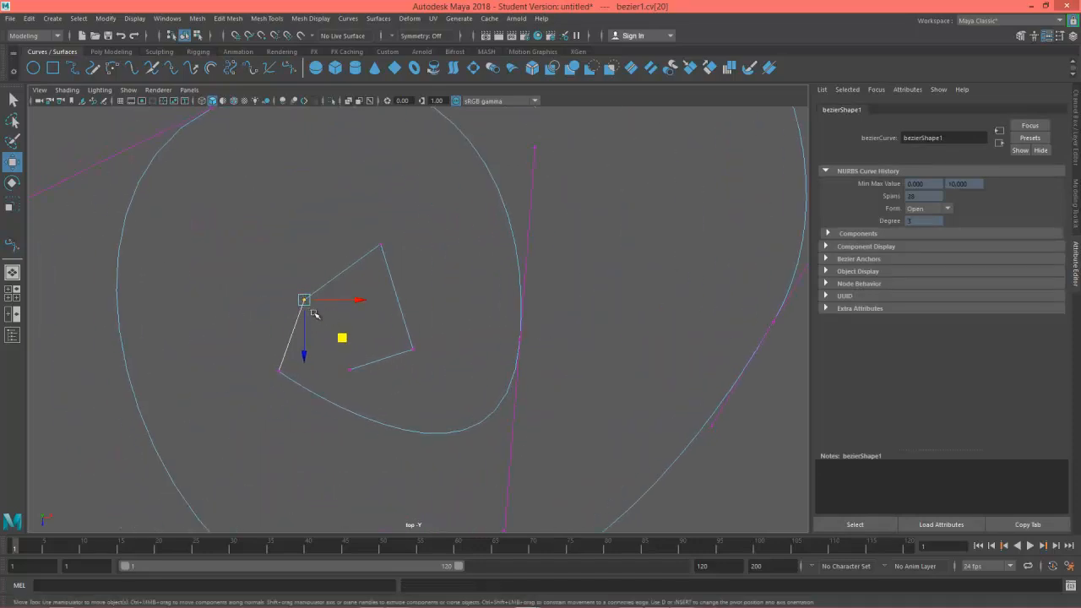
pyautogui.moveTo(344, 340); pyautogui.dragTo(316, 319, button='middle')
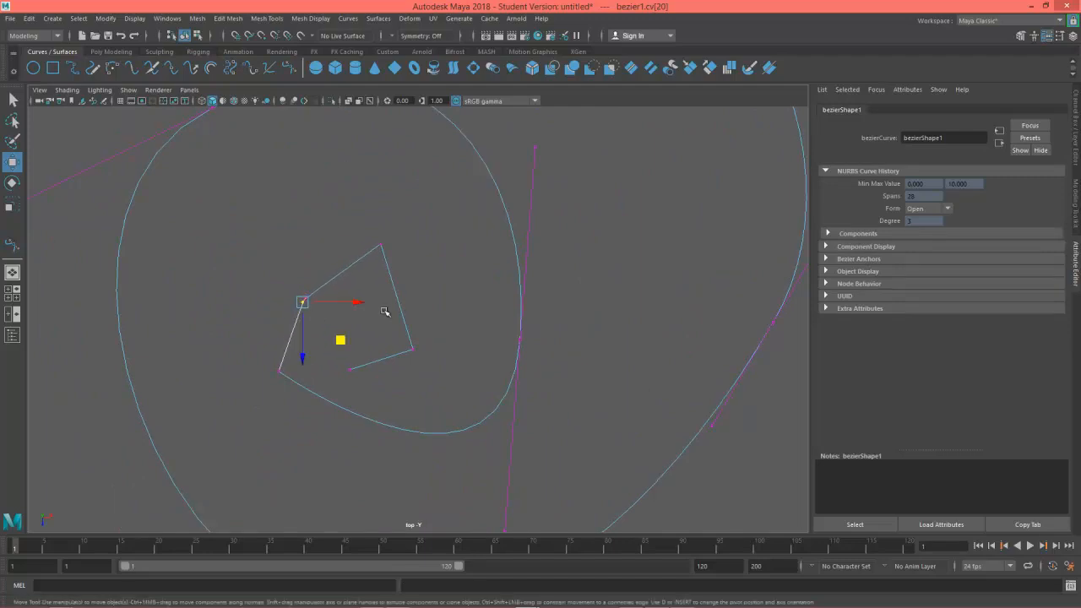
# Move the upper-left corner anchor of the spiral's center up and outward, keeping its adjoining segments straight.
pyautogui.click(323, 304)
pyautogui.scroll(5, 290, 302)
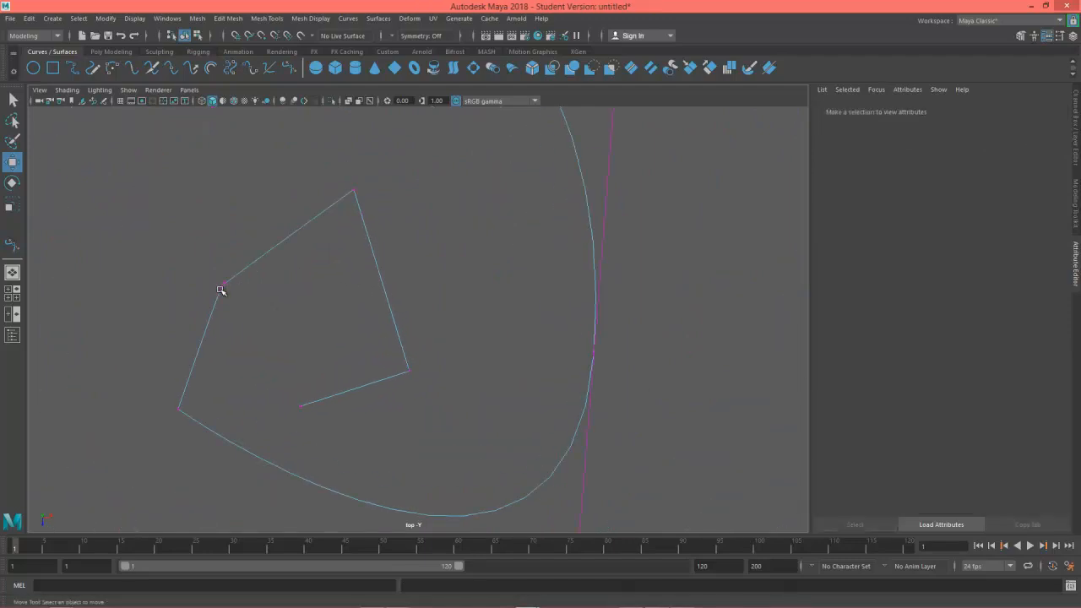
pyautogui.click(222, 288)
pyautogui.moveTo(262, 330); pyautogui.dragTo(151, 242, button='middle')
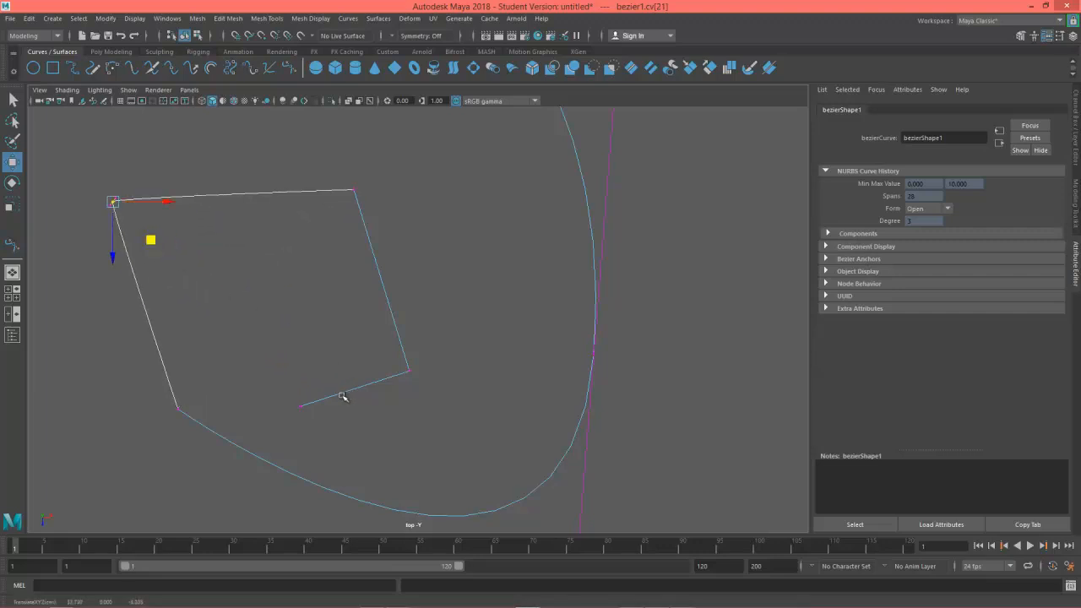
# Tilt the tangent on the right side of the spiral's inner turn by moving its lower handle.
pyautogui.scroll(-5, 625, 437)
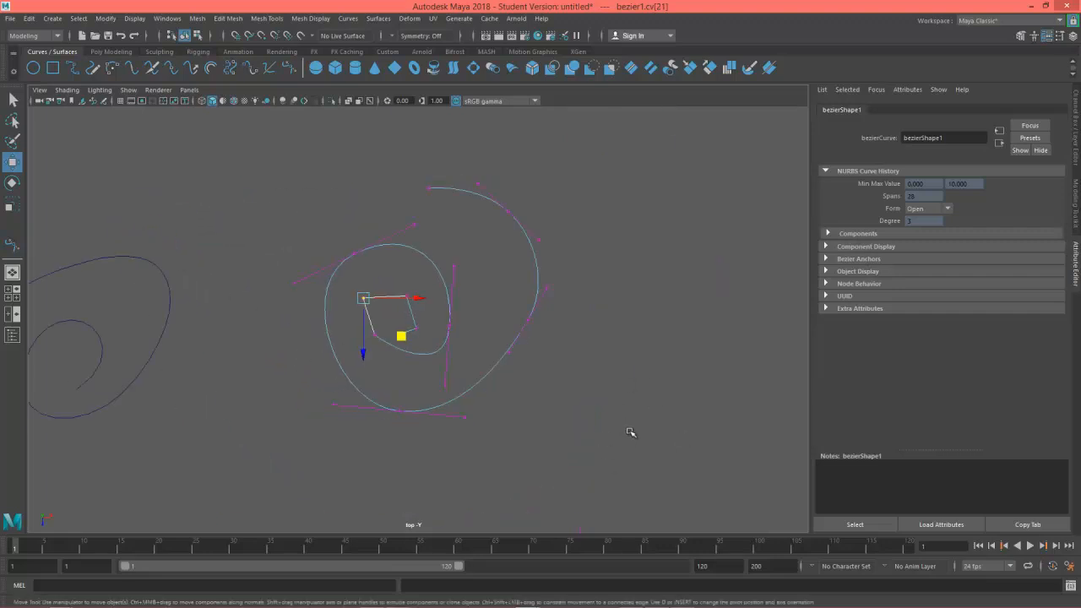
pyautogui.scroll(3, 523, 430)
pyautogui.click(462, 427)
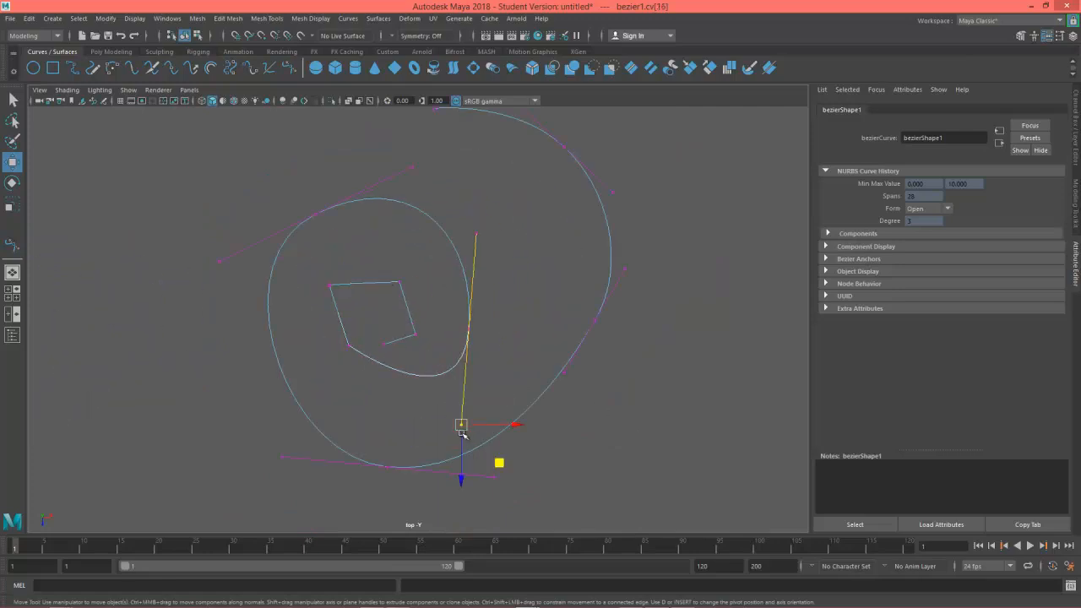
pyautogui.moveTo(461, 428); pyautogui.dragTo(475, 352, button='middle')
# Pull tangent handles out of the corner anchor next to the spiral's inner end, and bring them back close to the anchor.
pyautogui.scroll(2, 402, 332)
pyautogui.click(415, 341)
pyautogui.moveTo(475, 353); pyautogui.dragTo(475, 353)
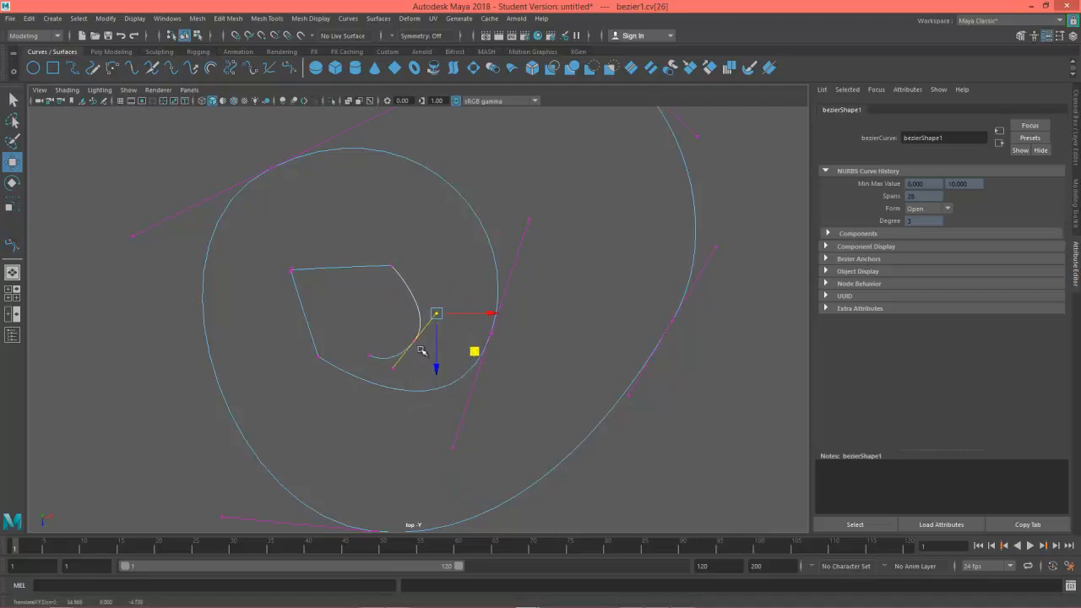
pyautogui.moveTo(401, 330); pyautogui.dragTo(425, 359)
pyautogui.click(396, 367)
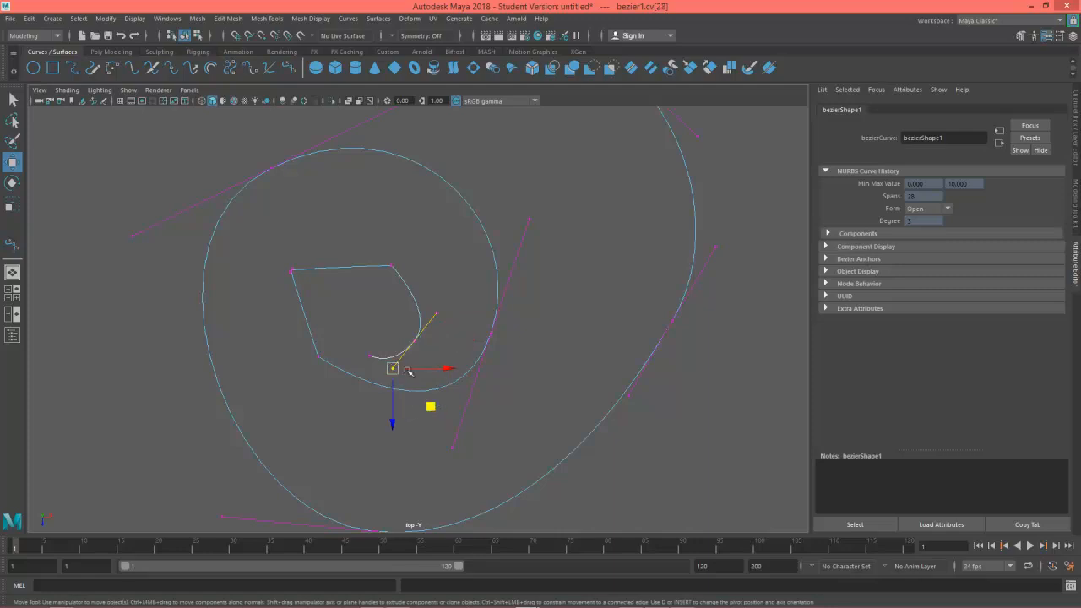
pyautogui.moveTo(431, 408); pyautogui.dragTo(454, 380, button='middle')
# Snap the tangent handle exactly onto its corner anchor with point snapping, try curve snapping on it, and turn point snapping off.
pyautogui.scroll(5, 392, 343)
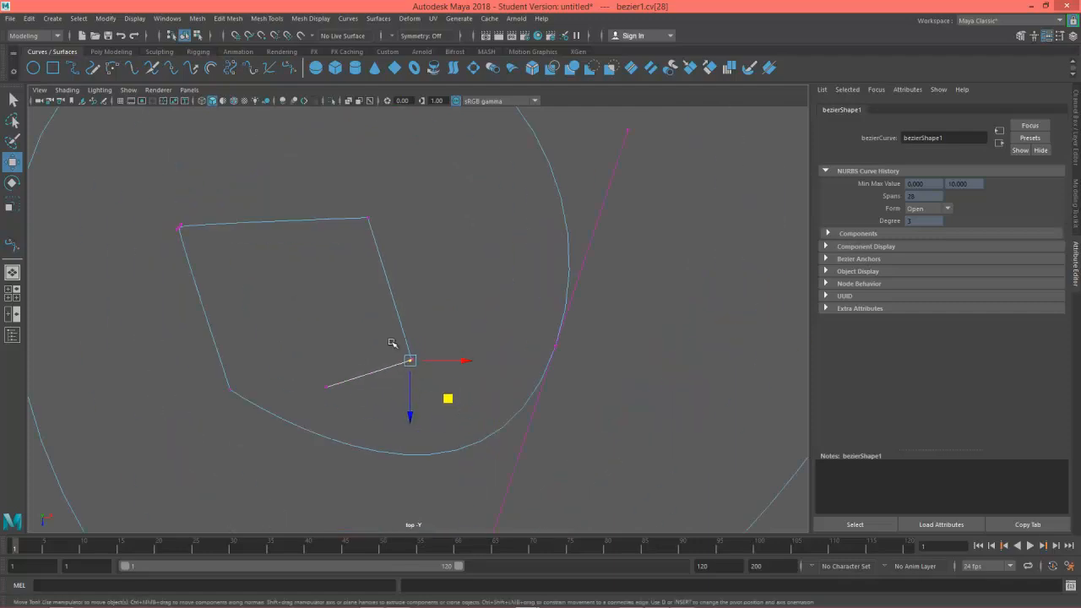
pyautogui.scroll(4, 391, 342)
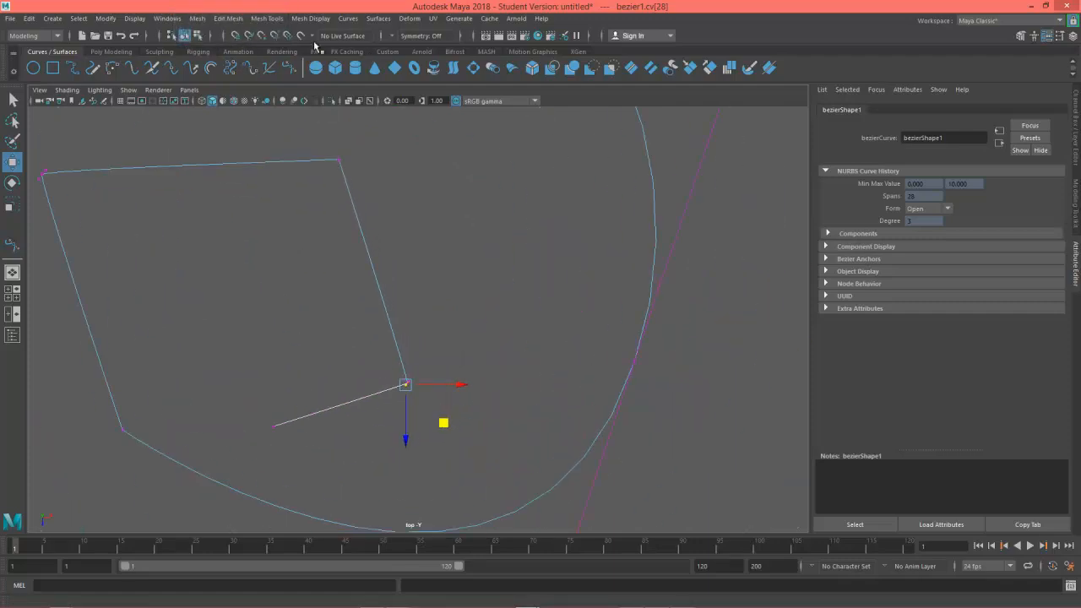
pyautogui.click(262, 35)
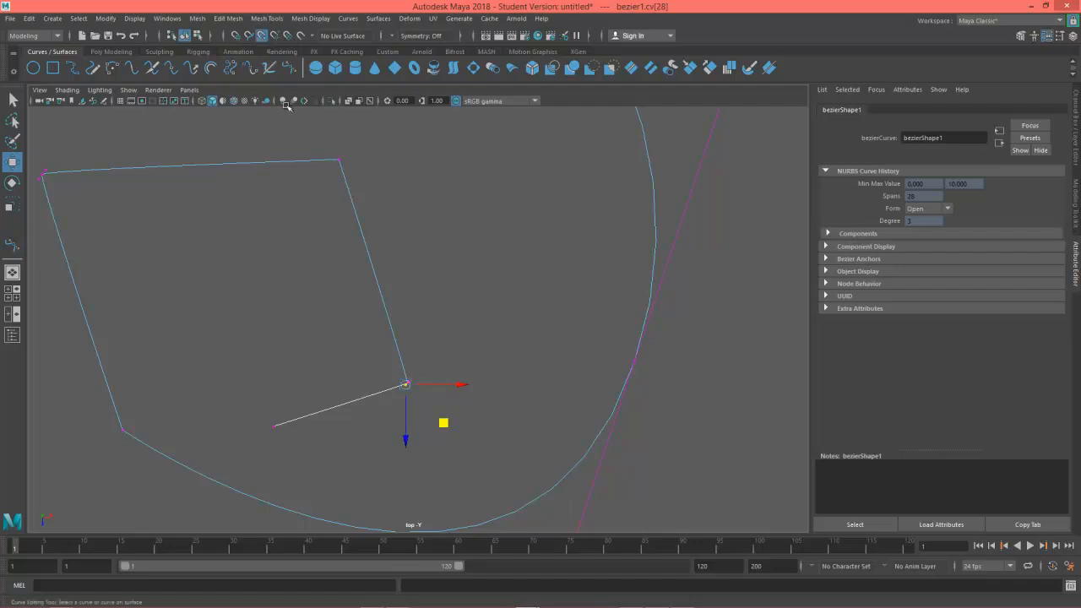
pyautogui.moveTo(427, 401); pyautogui.dragTo(440, 434, button='middle')
pyautogui.moveTo(405, 396); pyautogui.dragTo(408, 386)
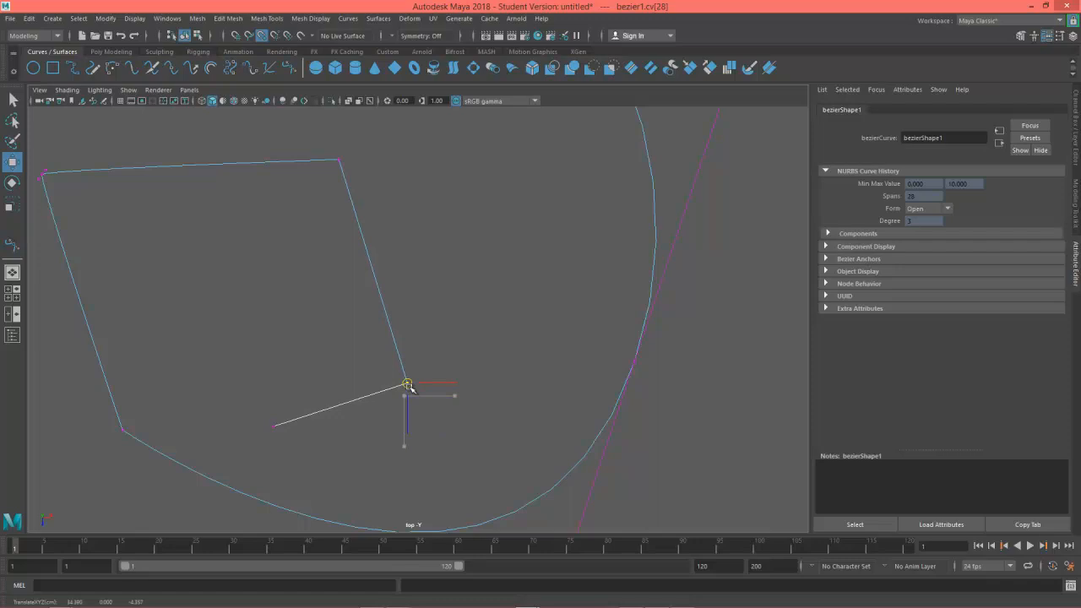
pyautogui.click(249, 35)
pyautogui.moveTo(409, 383)
pyautogui.mouseDown()
pyautogui.moveTo(405, 409)
pyautogui.moveTo(415, 381)
pyautogui.moveTo(427, 389)
pyautogui.mouseUp()
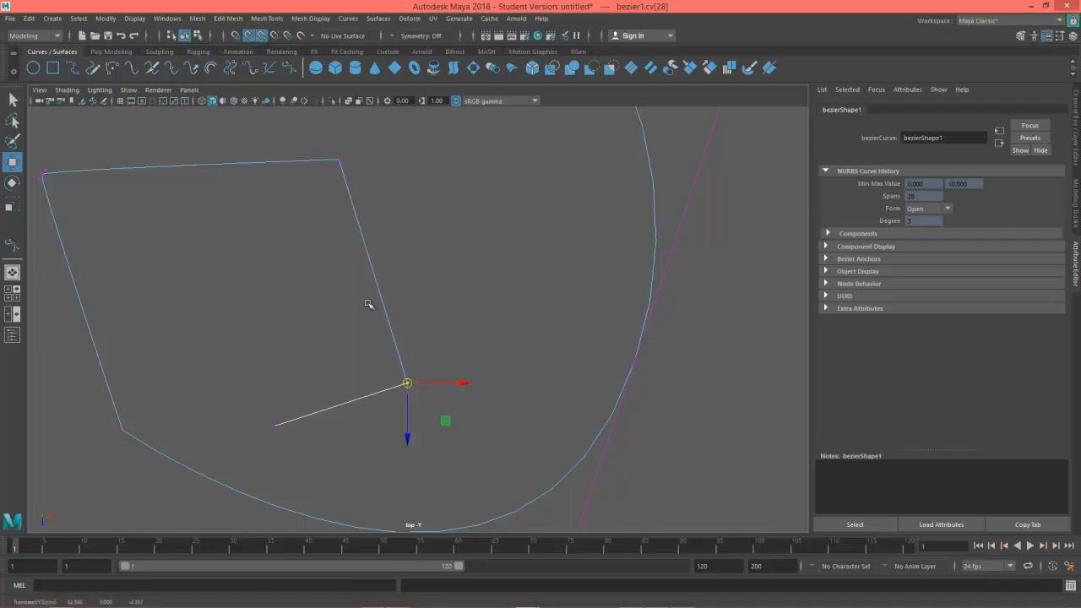
pyautogui.click(261, 36)
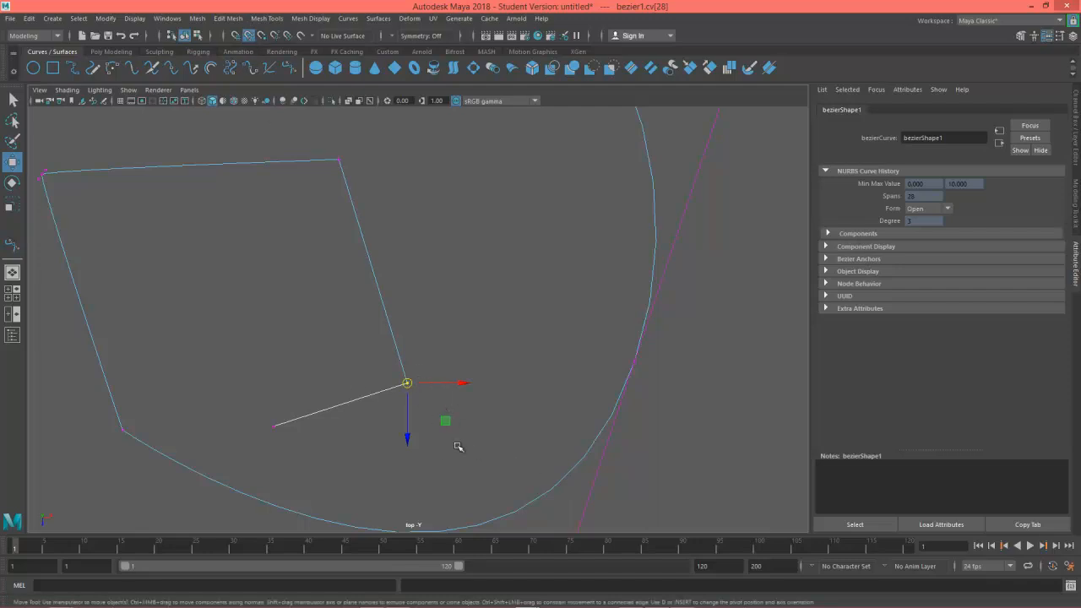
# Create a NURBS square and move it into the empty area above the wavy curve and the first spiral.
pyautogui.scroll(-5, 355, 392)
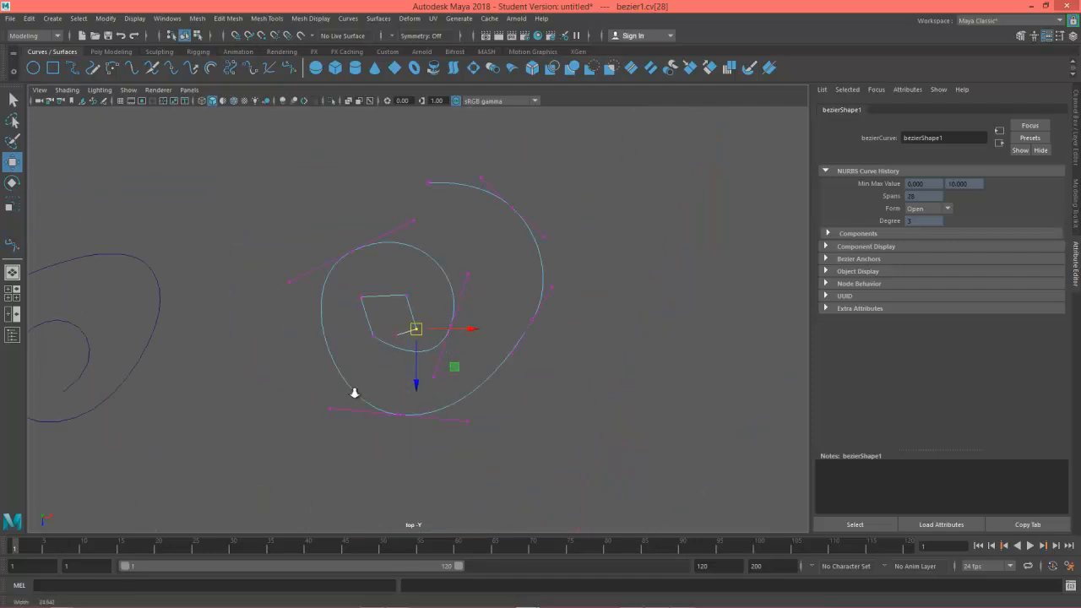
pyautogui.scroll(1, 409, 404)
pyautogui.keyDown('alt'); pyautogui.moveTo(574, 417); pyautogui.dragTo(531, 432, button='middle'); pyautogui.keyUp('alt')
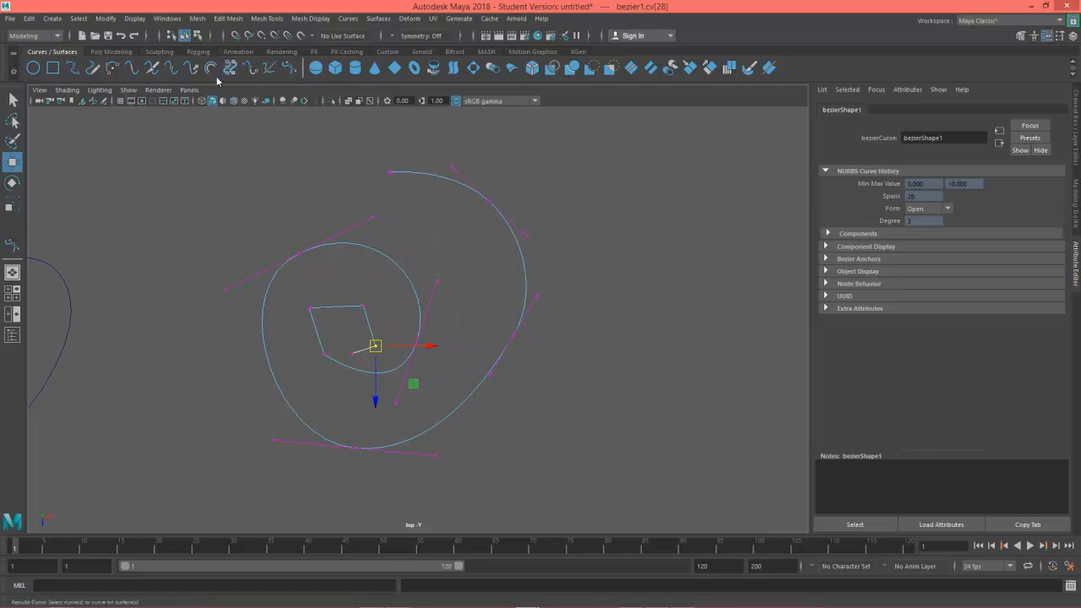
pyautogui.click(54, 76)
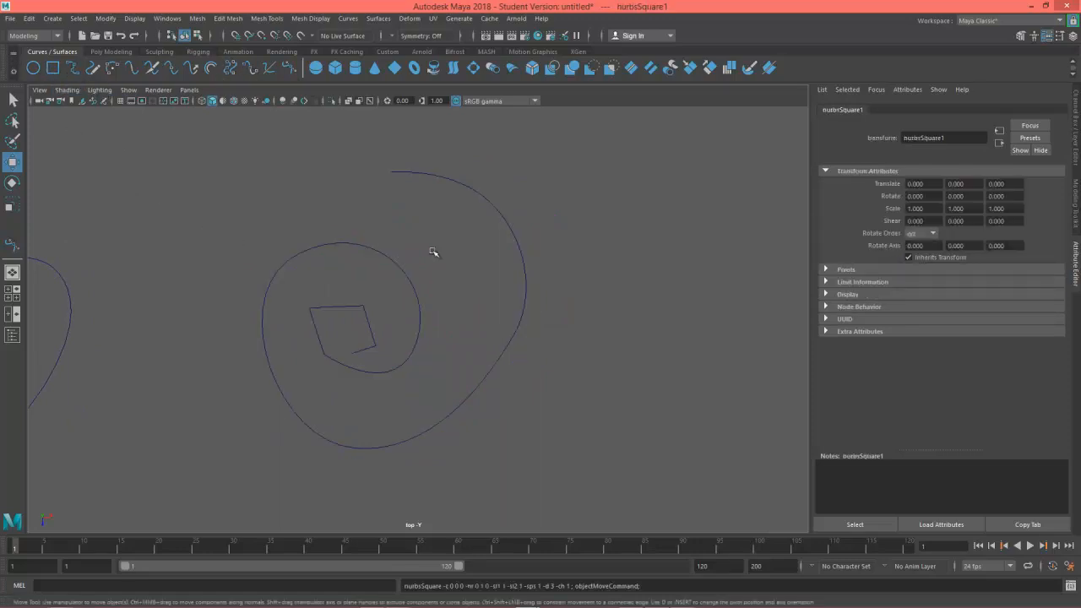
pyautogui.keyDown('alt'); pyautogui.moveTo(436, 252); pyautogui.dragTo(196, 302, button='right'); pyautogui.keyUp('alt')
pyautogui.keyDown('alt'); pyautogui.moveTo(401, 220); pyautogui.dragTo(732, 170, button='middle'); pyautogui.keyUp('alt')
pyautogui.keyDown('alt'); pyautogui.moveTo(447, 264); pyautogui.dragTo(530, 260, button='right'); pyautogui.keyUp('alt')
pyautogui.moveTo(253, 386); pyautogui.dragTo(529, 214)
pyautogui.keyDown('alt'); pyautogui.moveTo(606, 155); pyautogui.dragTo(618, 162, button='right'); pyautogui.keyUp('alt')
pyautogui.keyDown('alt'); pyautogui.moveTo(618, 162); pyautogui.dragTo(508, 266, button='middle'); pyautogui.keyUp('alt')
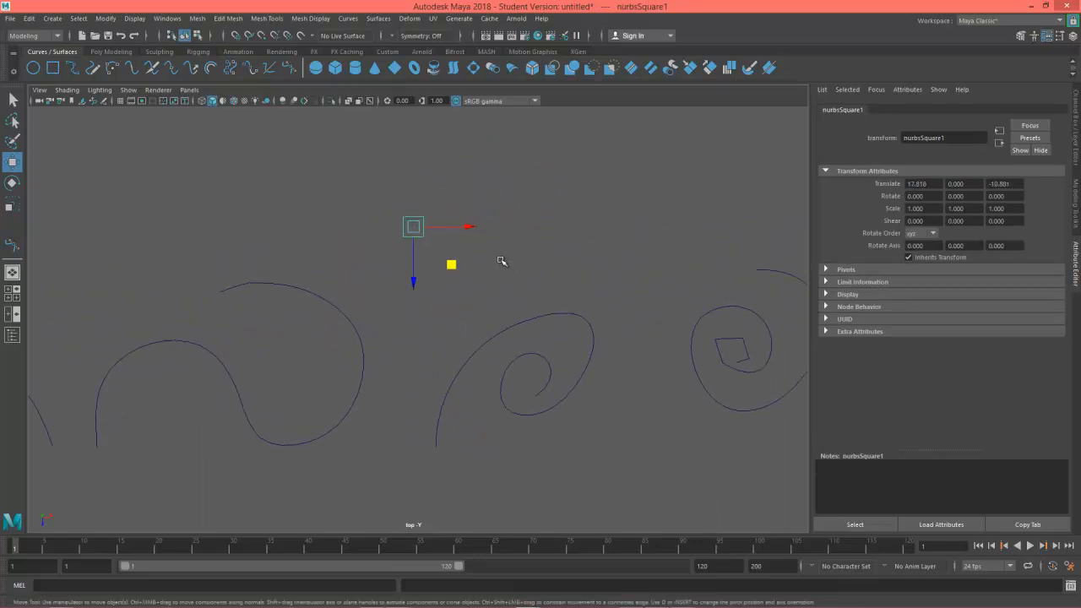
# Scale the square up uniformly until it is nearly as wide as the first spiral, and deselect it.
pyautogui.press('r')
pyautogui.moveTo(413, 227); pyautogui.dragTo(466, 258)
pyautogui.click(398, 279)
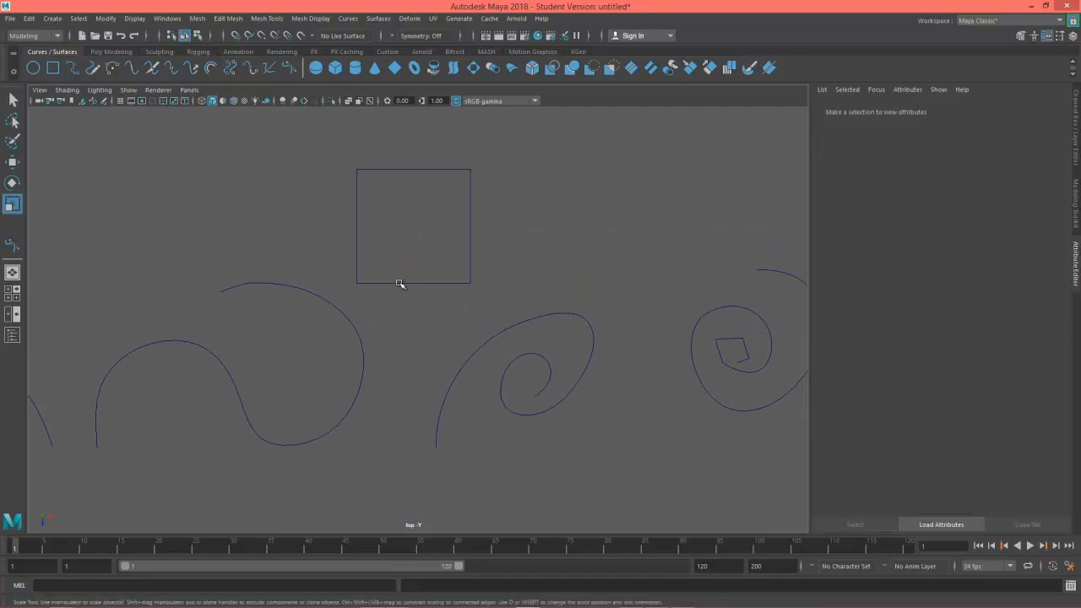
# Select the sides of the NURBS square one after another to examine how the square is built.
pyautogui.click(399, 283)
pyautogui.click(470, 248)
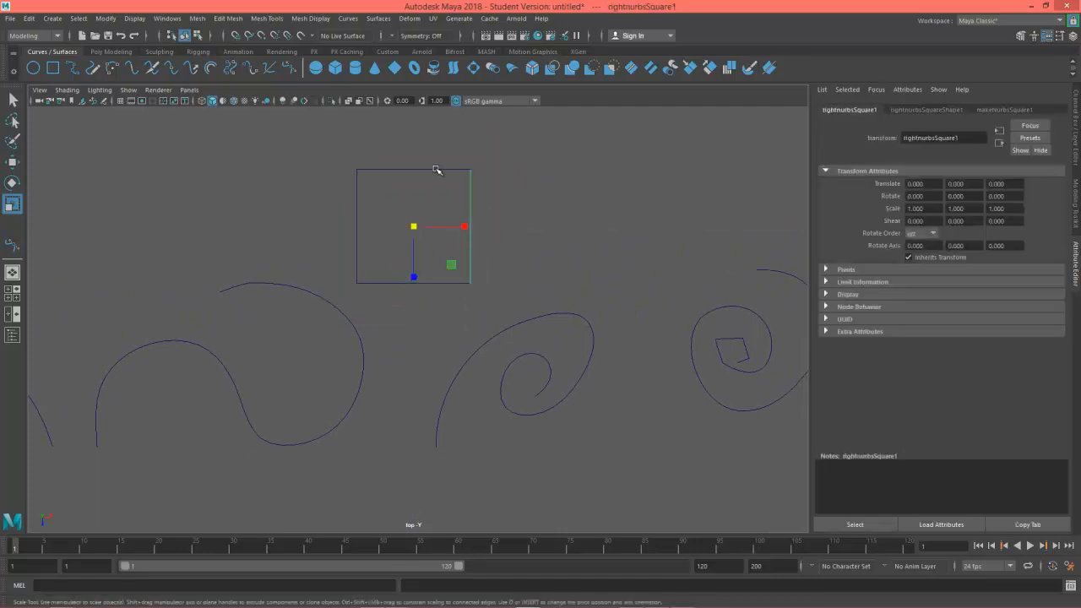
pyautogui.click(436, 170)
pyautogui.click(357, 233)
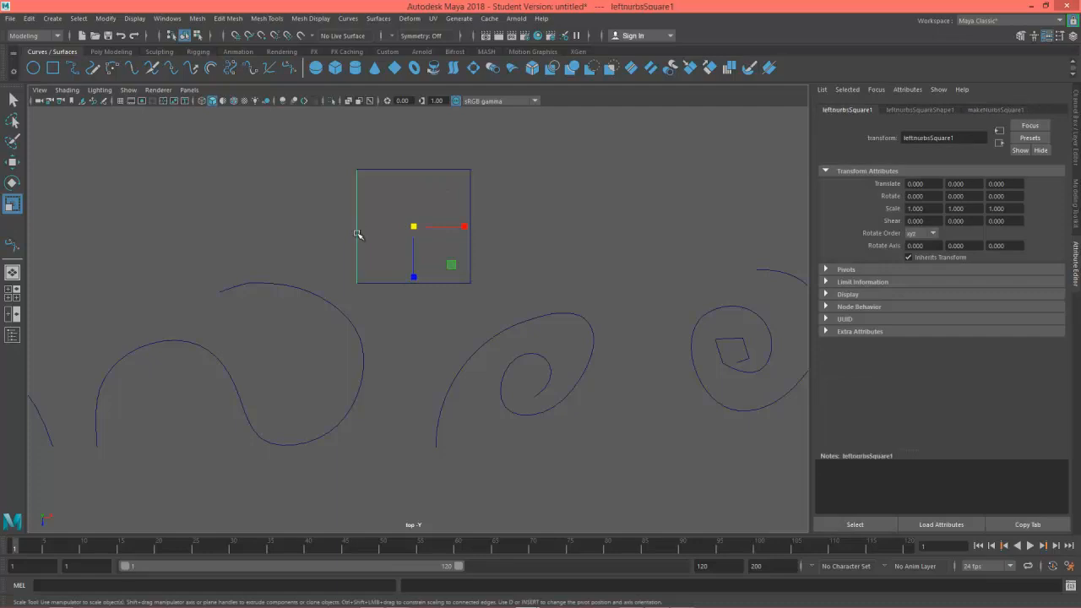
pyautogui.click(389, 283)
pyautogui.click(444, 170)
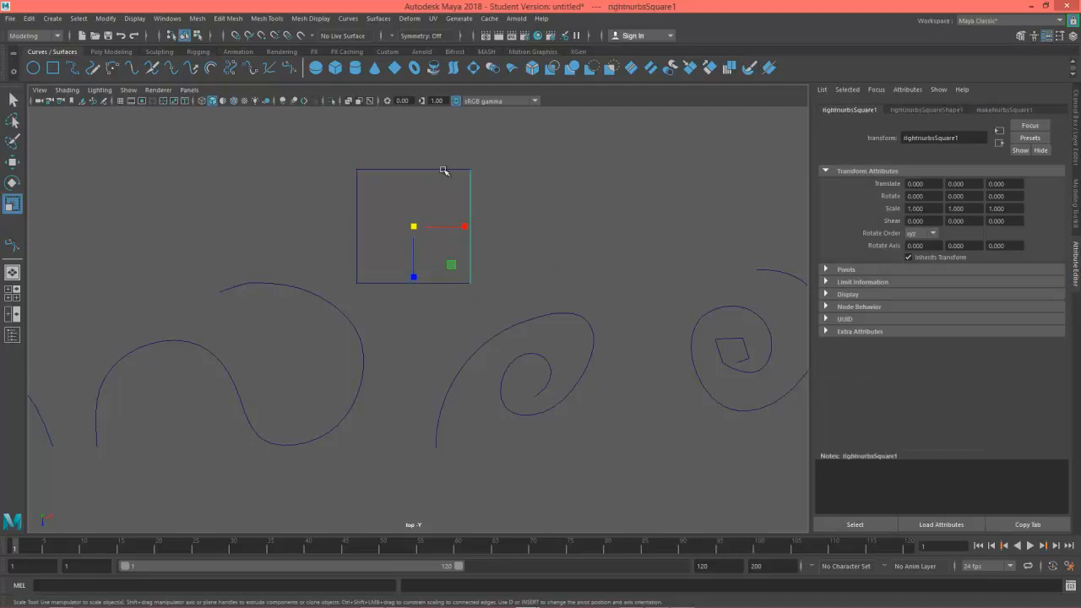
pyautogui.click(357, 212)
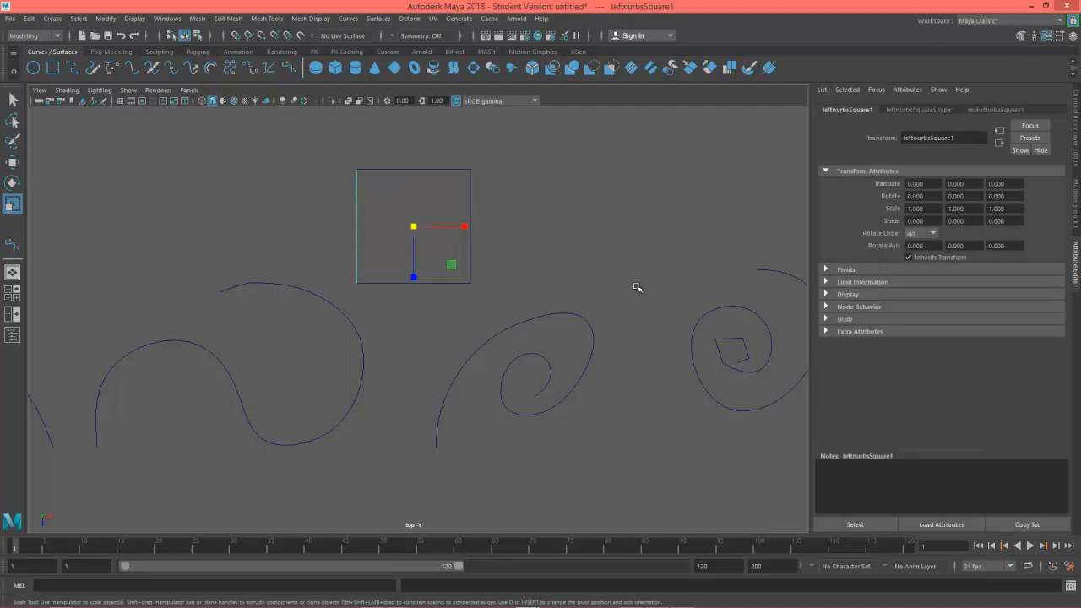
pyautogui.keyDown('alt'); pyautogui.moveTo(637, 290); pyautogui.dragTo(413, 415, button='right'); pyautogui.keyUp('alt')
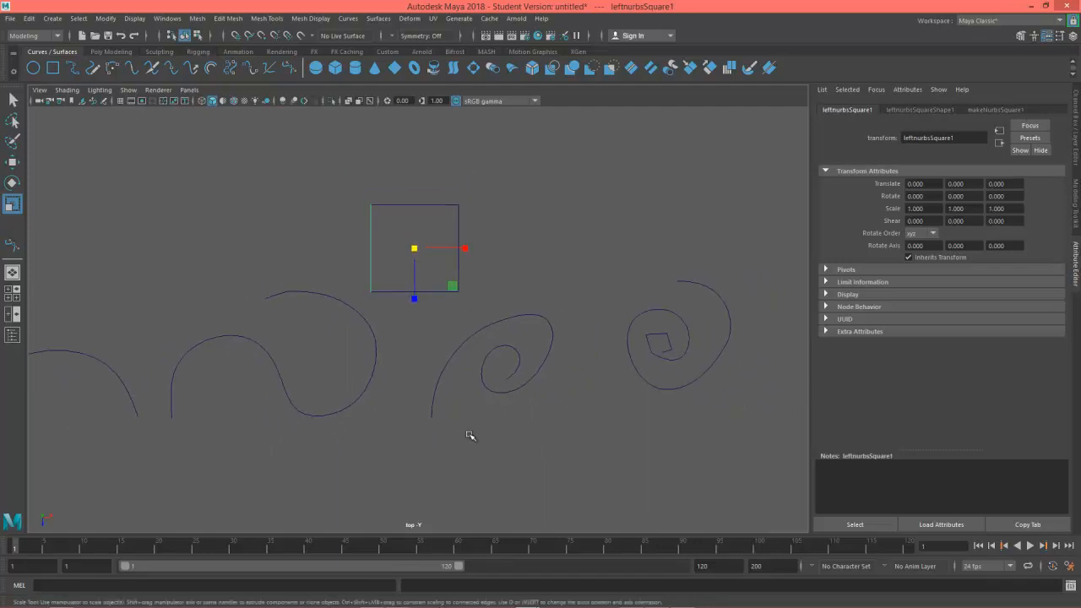
pyautogui.keyDown('alt'); pyautogui.moveTo(541, 285); pyautogui.dragTo(467, 268, button='middle'); pyautogui.keyUp('alt')
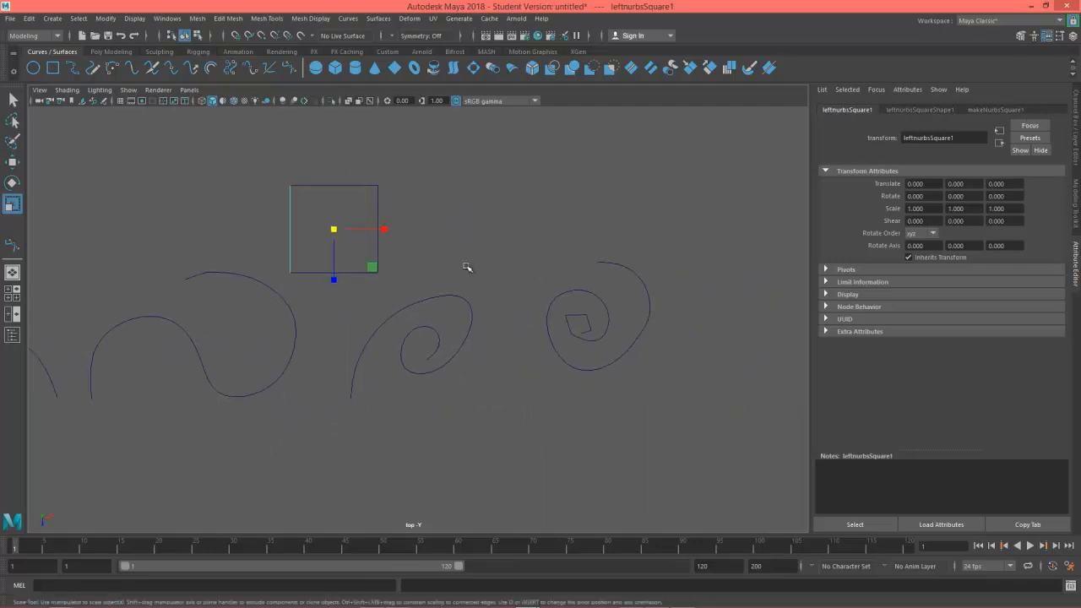